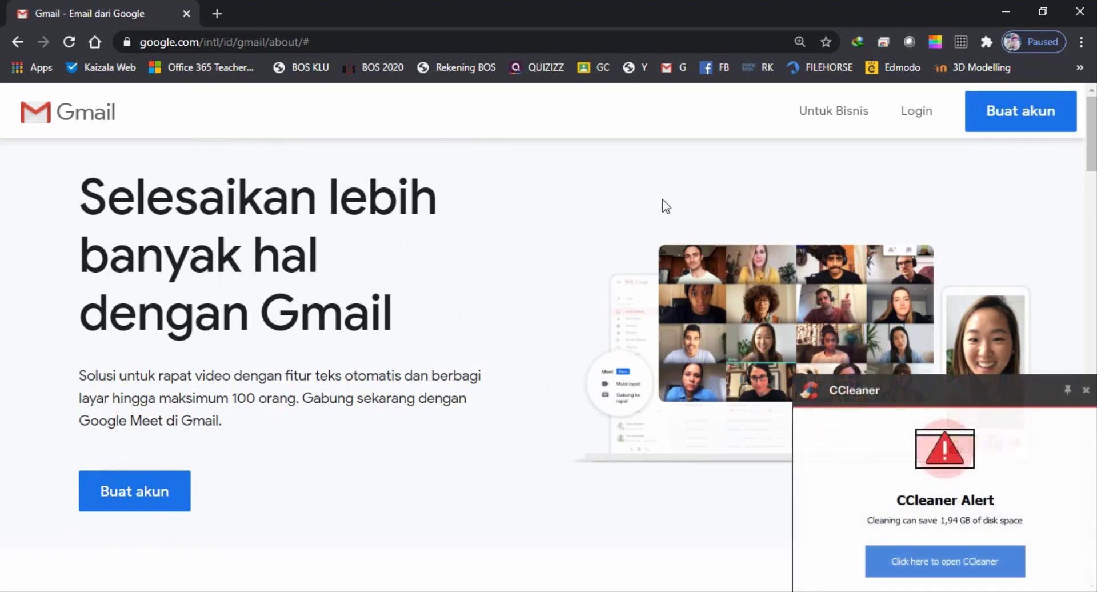
Sign in to the first Google account with its saved e-mail address and password
{"action": "left_click", "coordinate": [916, 111]}
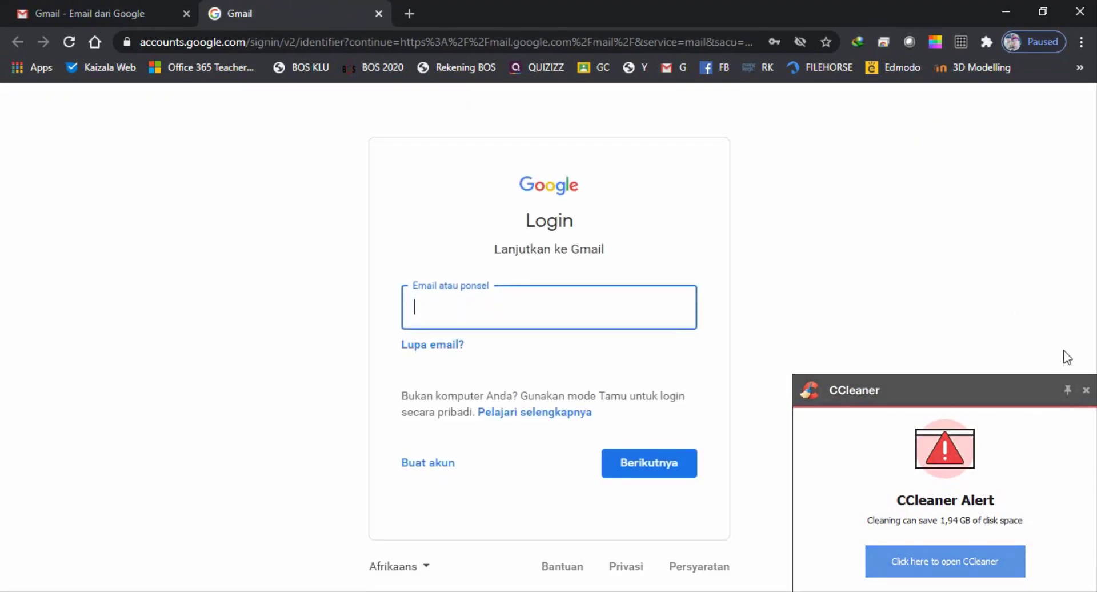
{"action": "left_click", "coordinate": [1086, 391]}
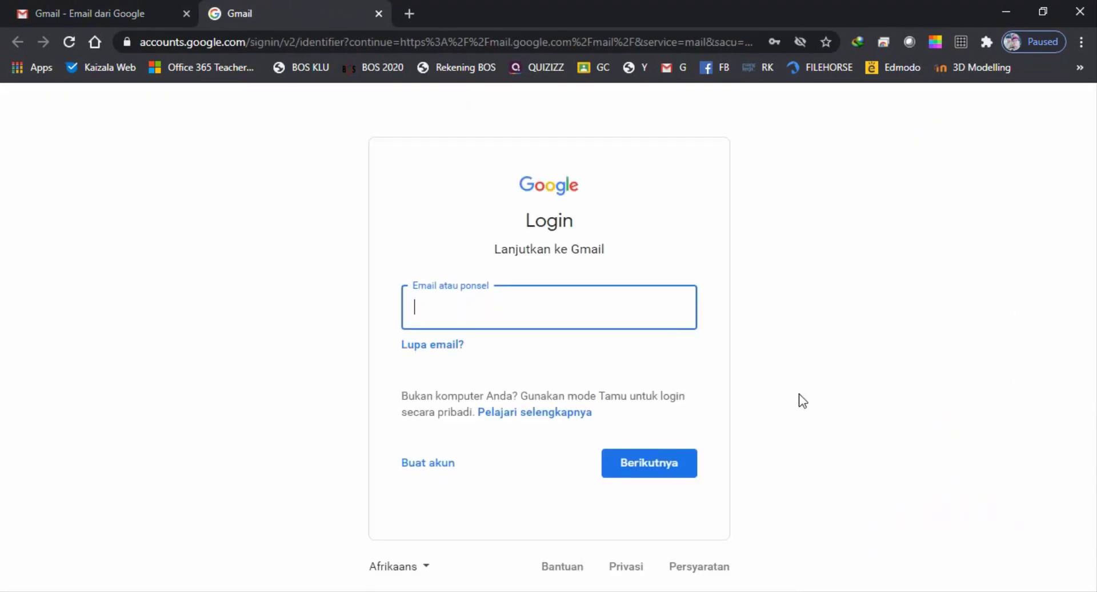
{"action": "left_click", "coordinate": [431, 309]}
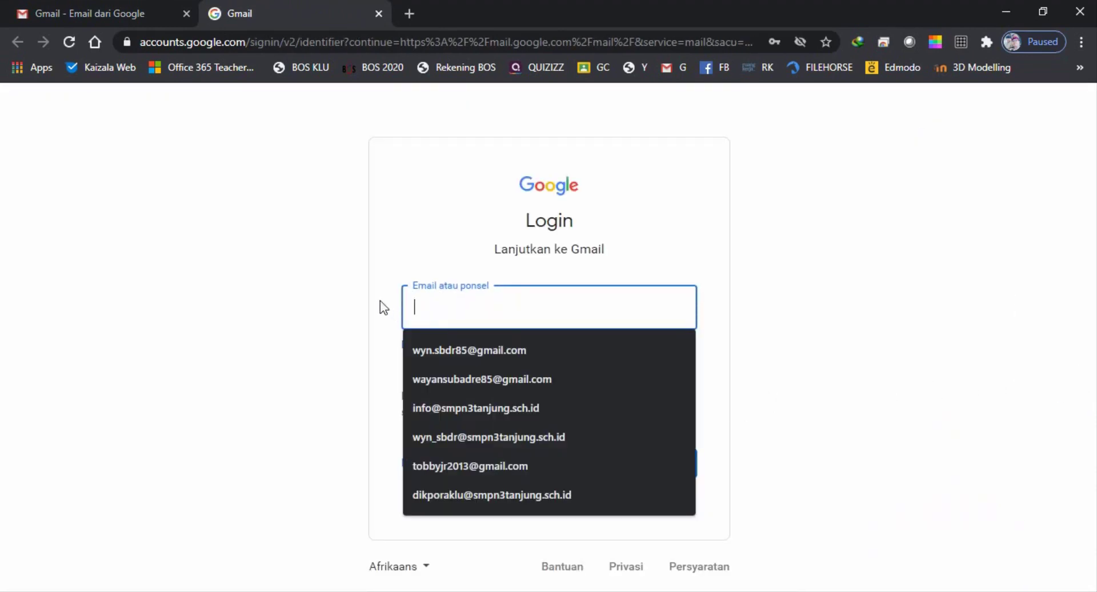
{"action": "left_click", "coordinate": [237, 291]}
{"action": "left_click", "coordinate": [465, 304]}
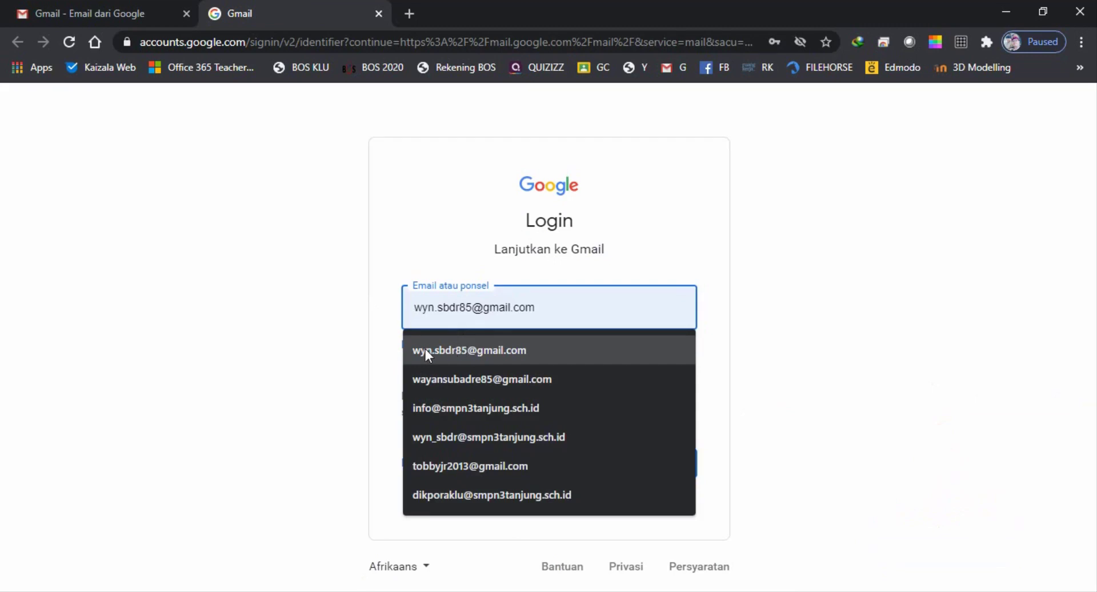
{"action": "left_click", "coordinate": [471, 351]}
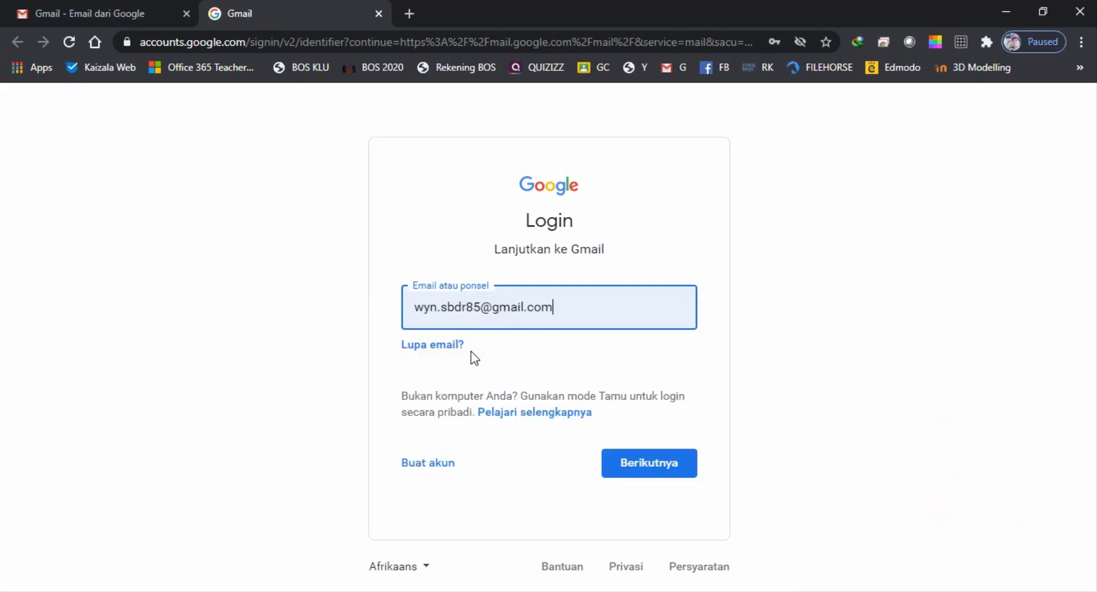
{"action": "left_click", "coordinate": [657, 465]}
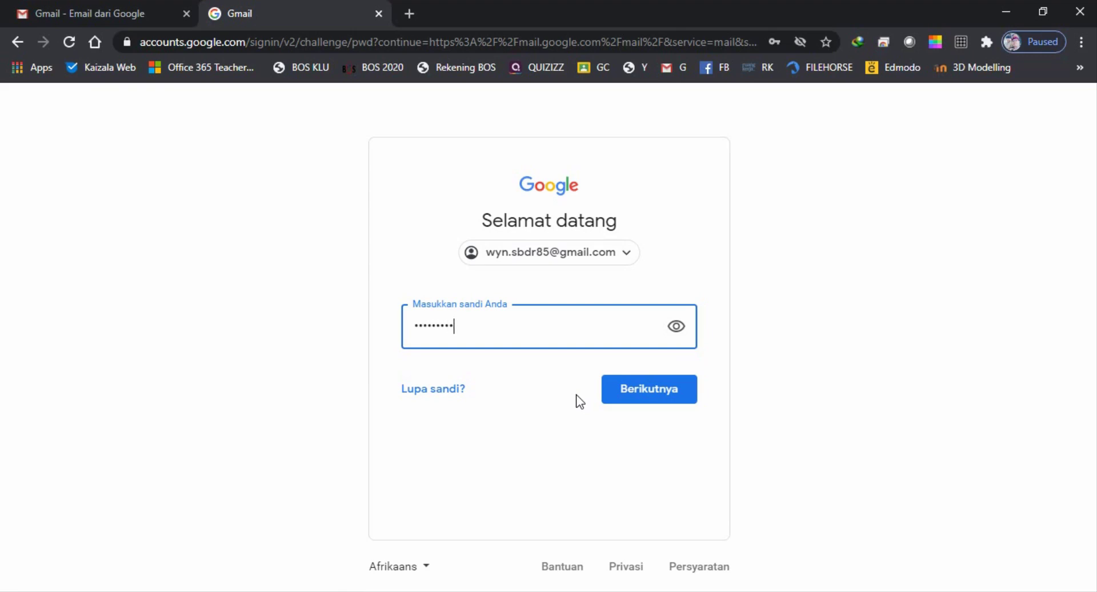
{"action": "left_click", "coordinate": [655, 393]}
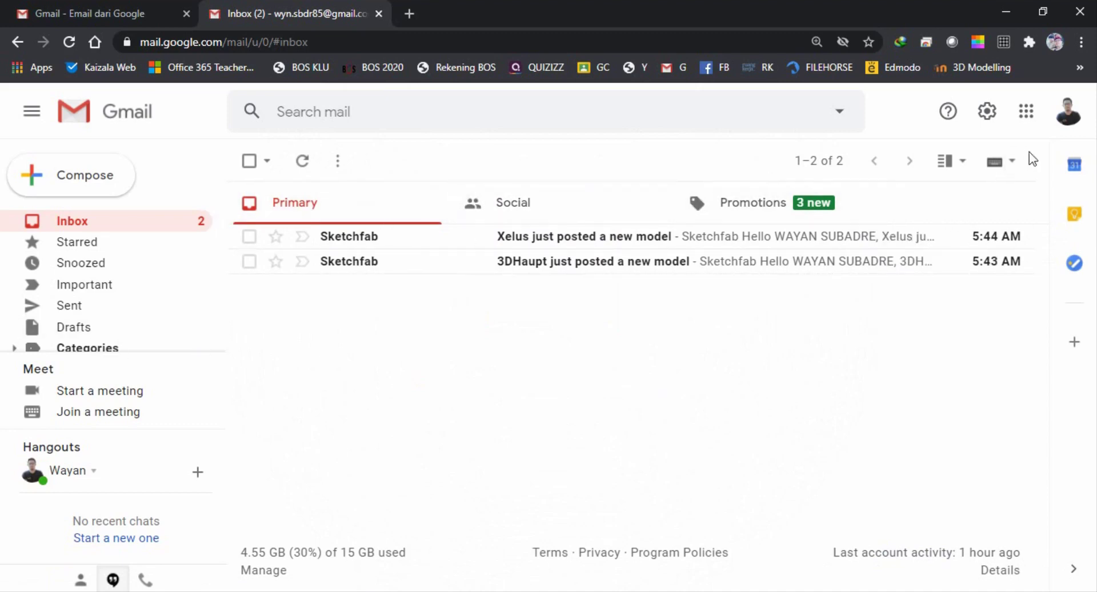
From the account avatar panel, start adding a second Google account
{"action": "left_click", "coordinate": [1067, 112]}
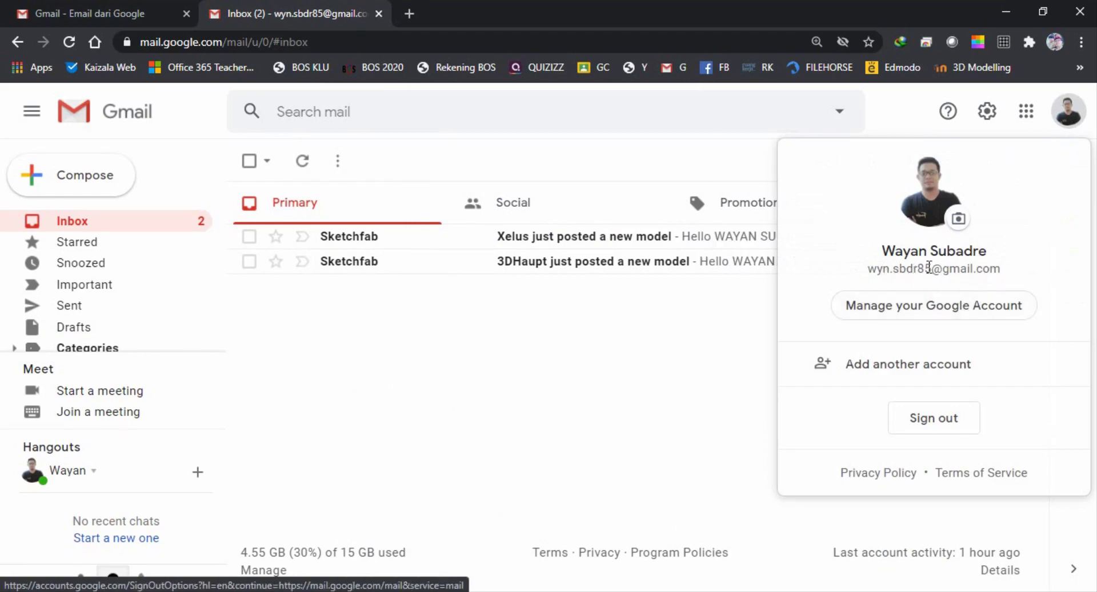
{"action": "left_click", "coordinate": [479, 339]}
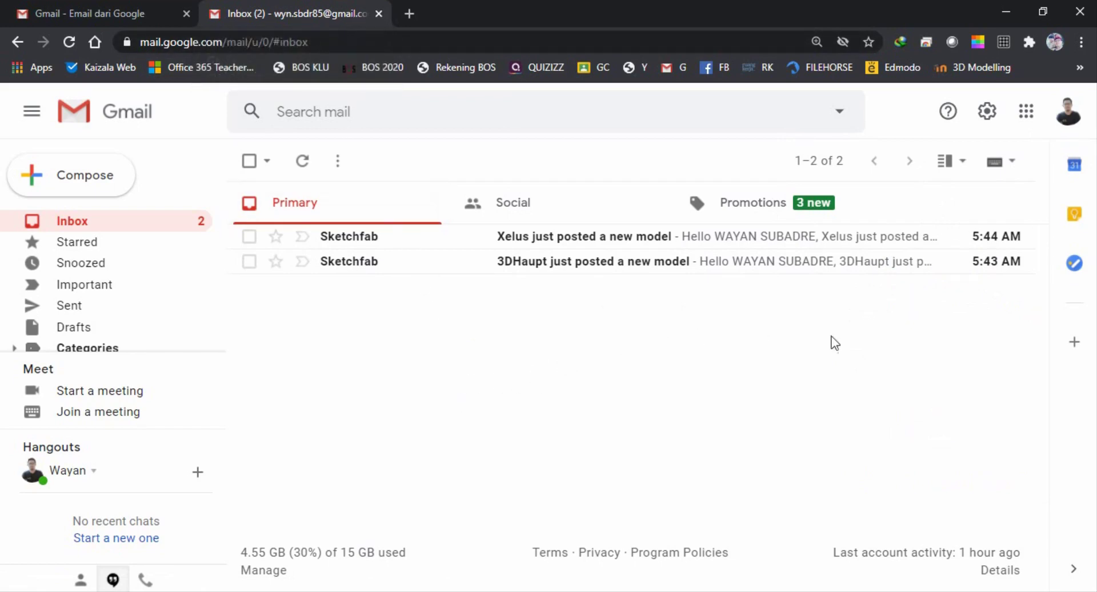
{"action": "left_click", "coordinate": [1072, 117]}
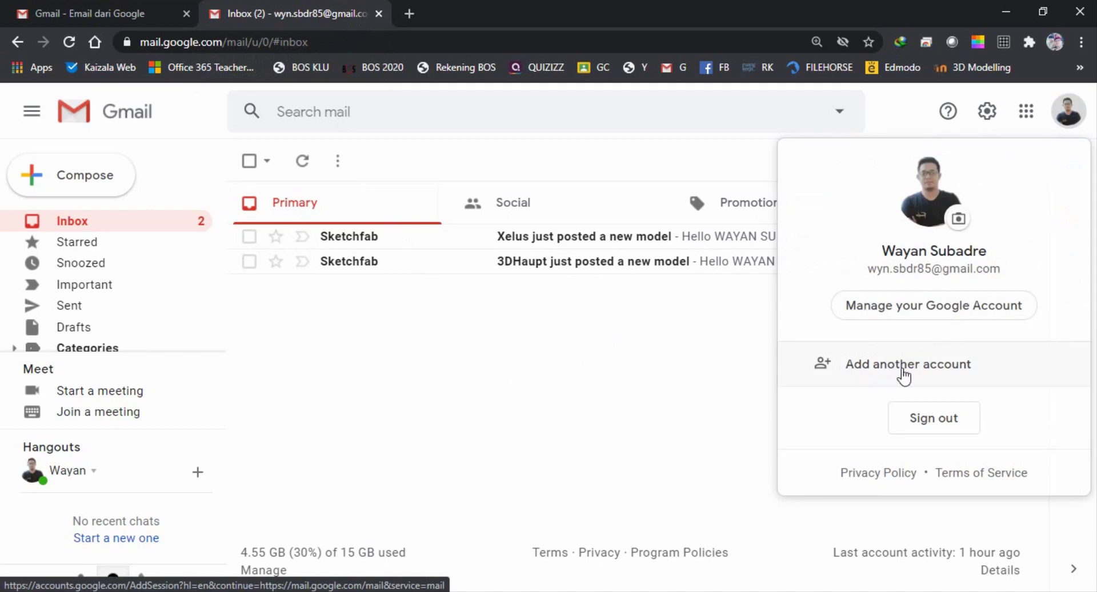
{"action": "left_click", "coordinate": [933, 369]}
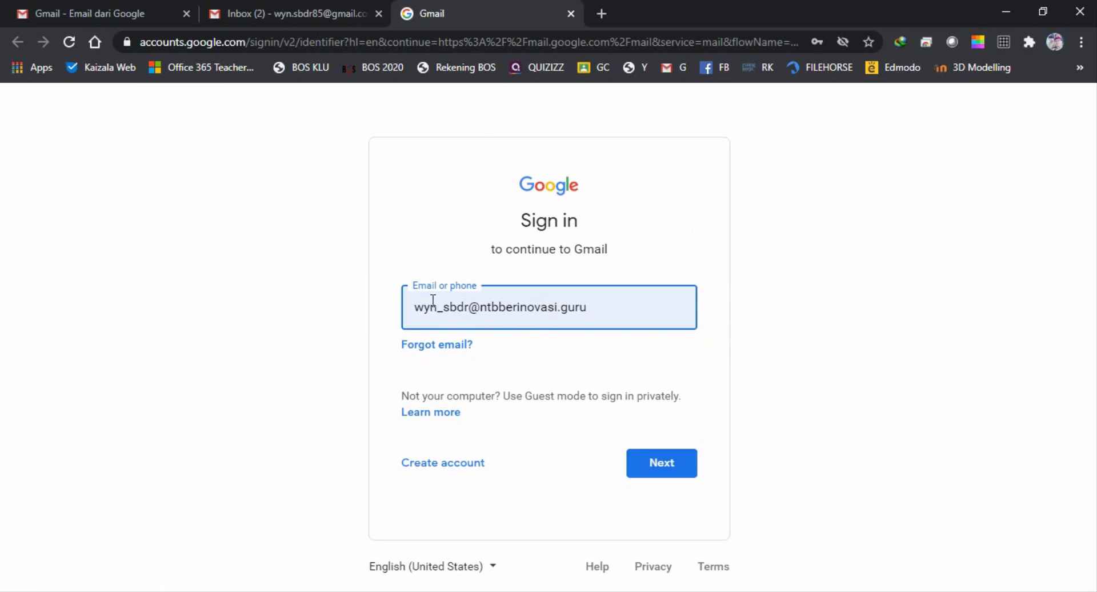
Submit the second account's e-mail and password, dismissing the Sketchfab desktop notification
{"action": "left_click", "coordinate": [650, 464]}
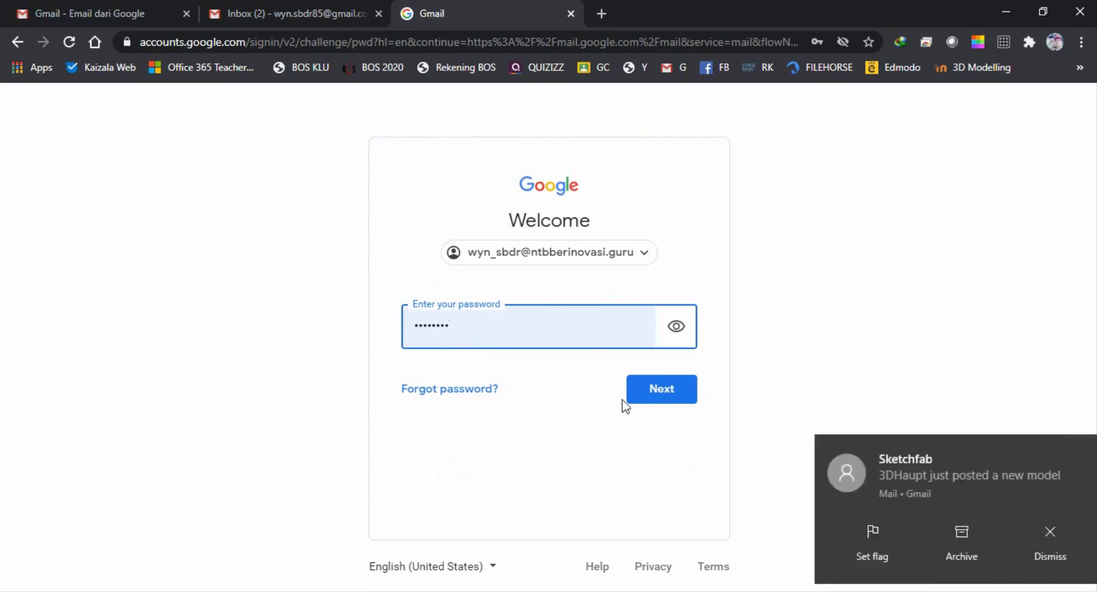
{"action": "left_click", "coordinate": [673, 392]}
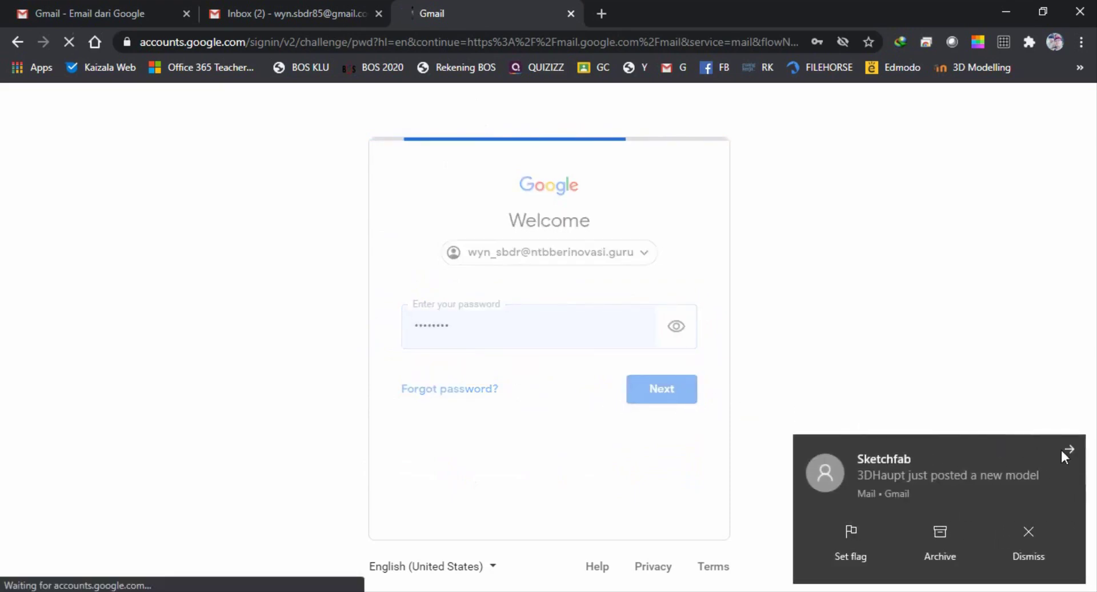
{"action": "left_click", "coordinate": [1070, 448]}
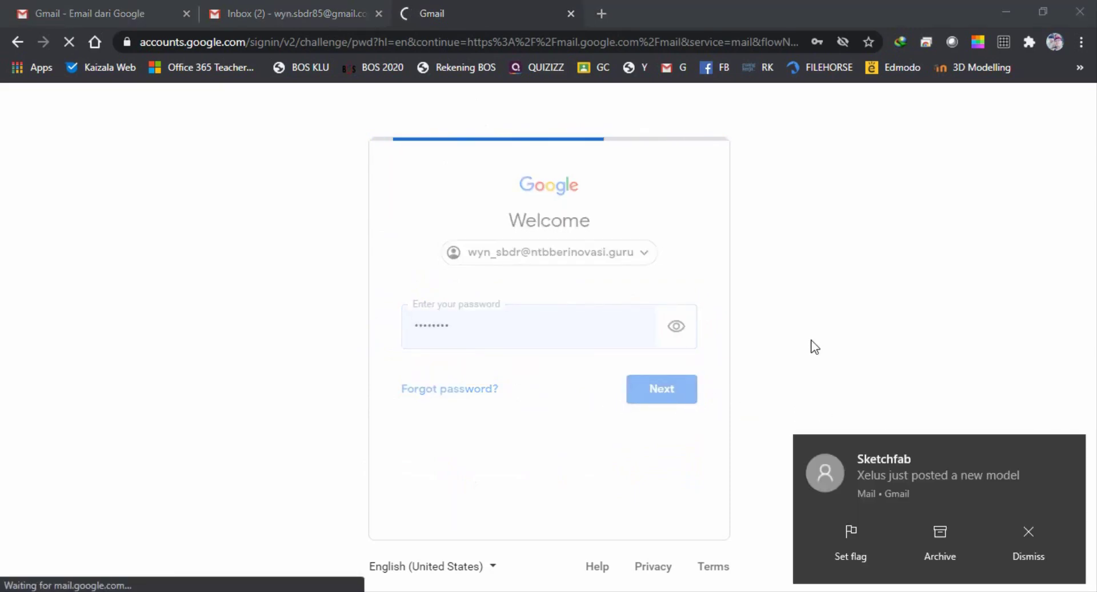
{"action": "left_click", "coordinate": [1071, 450]}
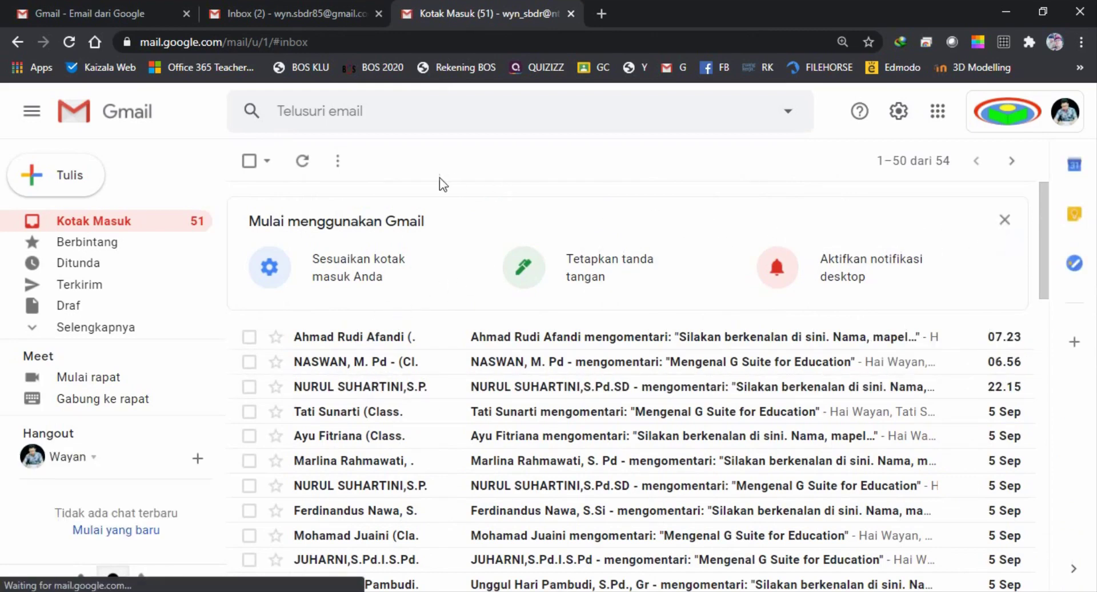
{"action": "left_click", "coordinate": [1067, 115]}
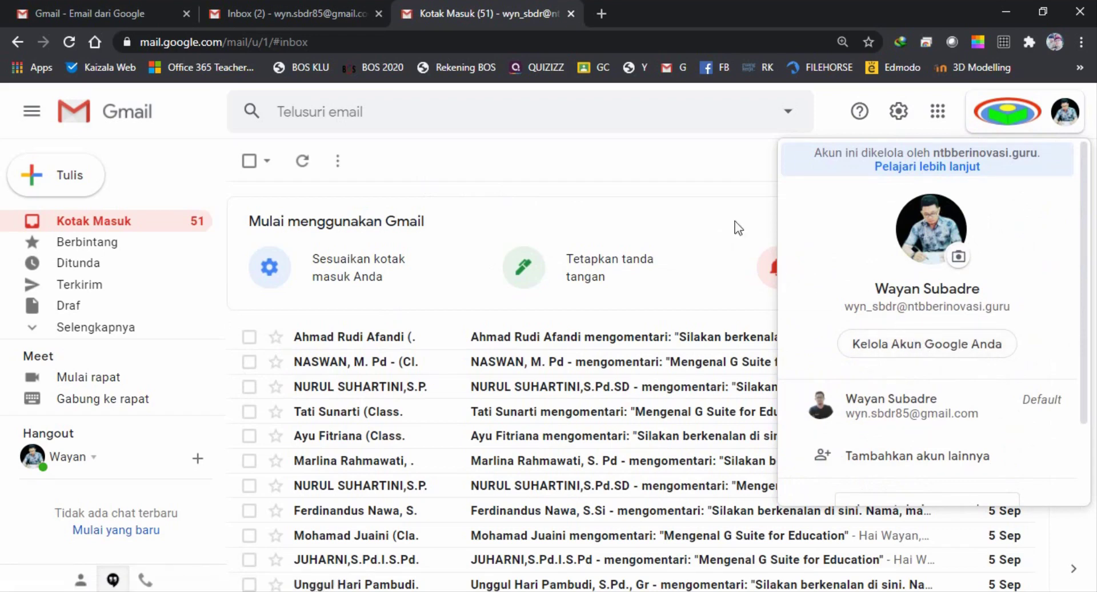
{"action": "left_click", "coordinate": [691, 171]}
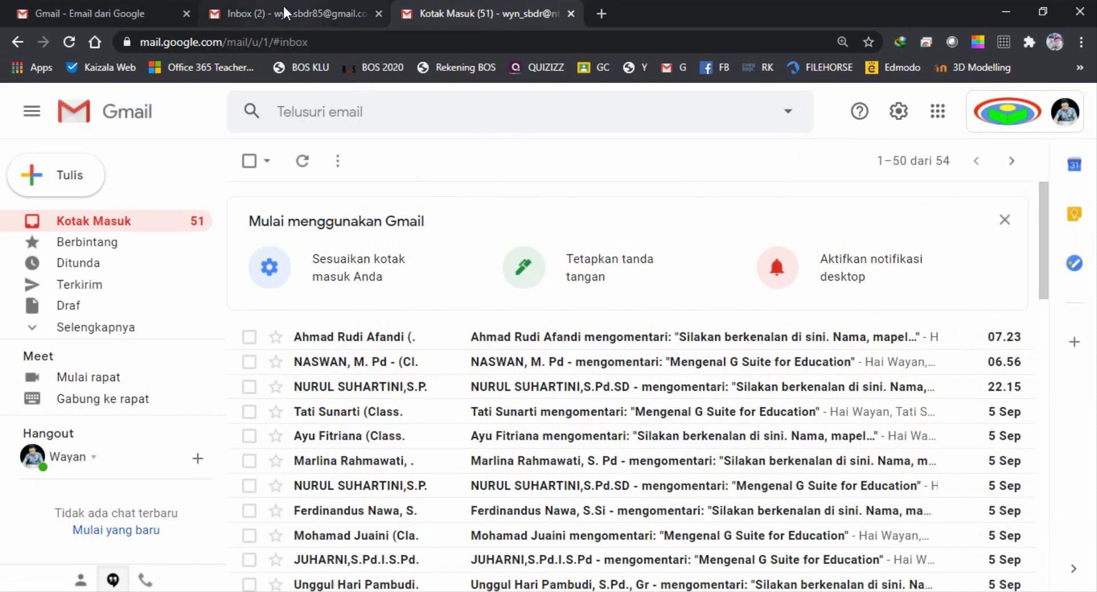
{"action": "left_click", "coordinate": [284, 12]}
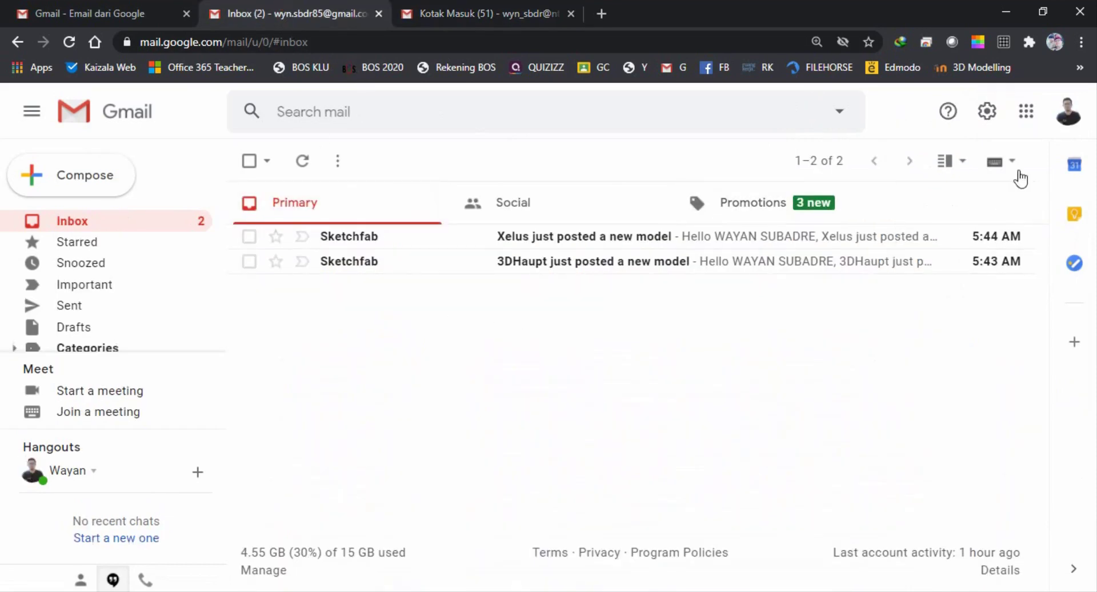
{"action": "left_click", "coordinate": [1068, 112]}
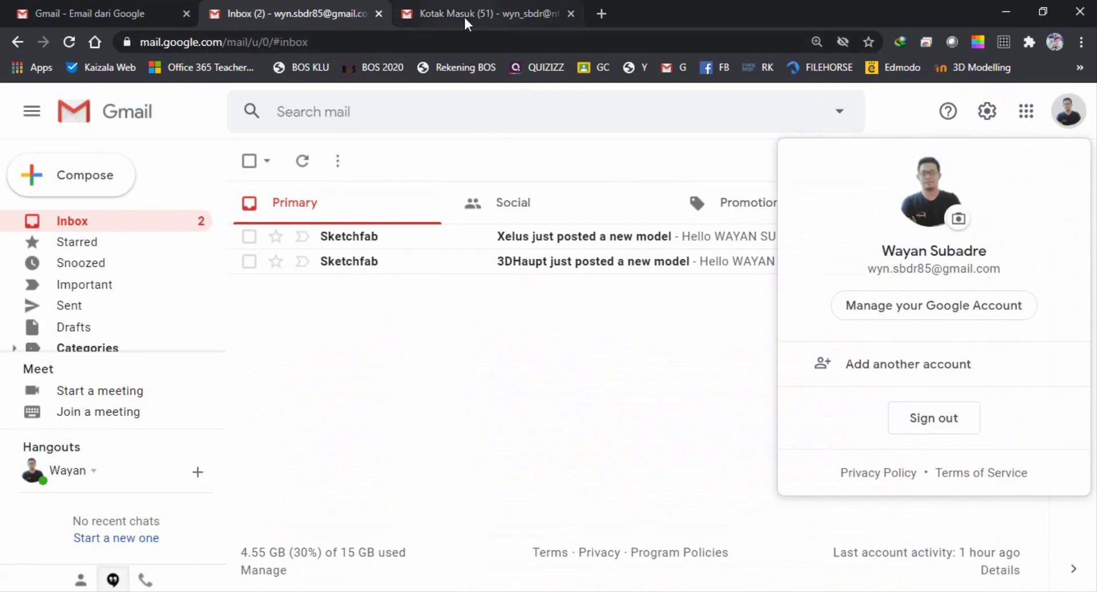
{"action": "left_click", "coordinate": [187, 14]}
{"action": "left_click", "coordinate": [301, 7]}
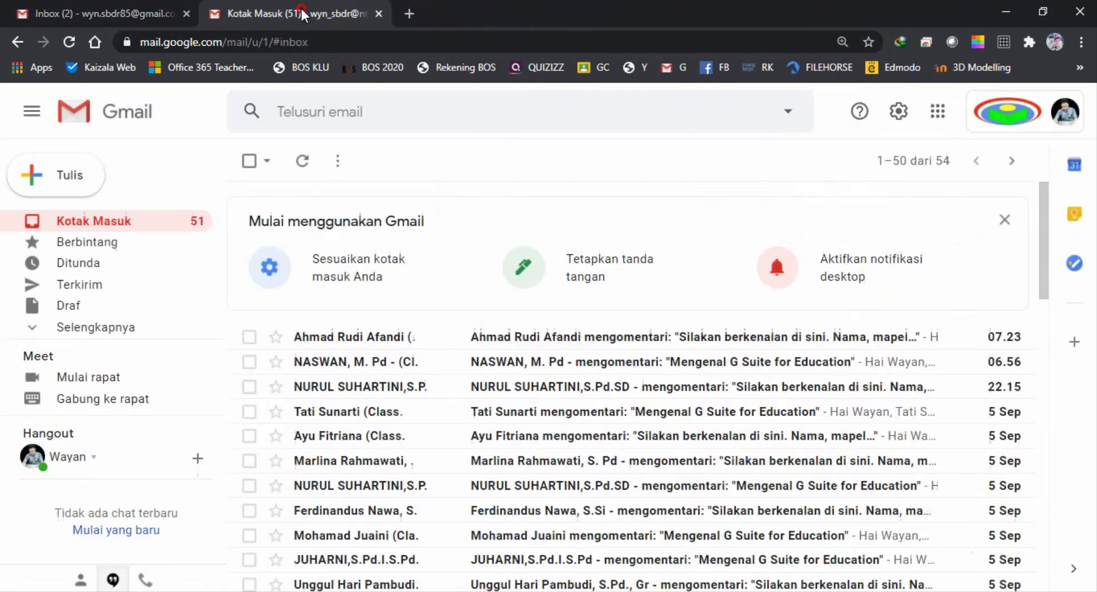
{"action": "left_click", "coordinate": [122, 12]}
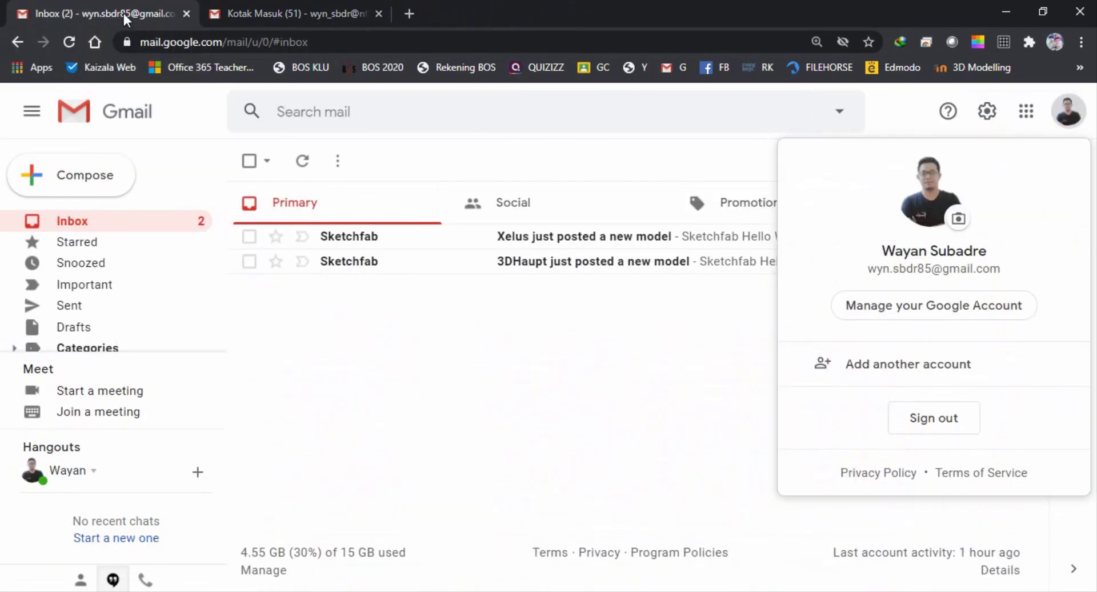
{"action": "left_click", "coordinate": [270, 15]}
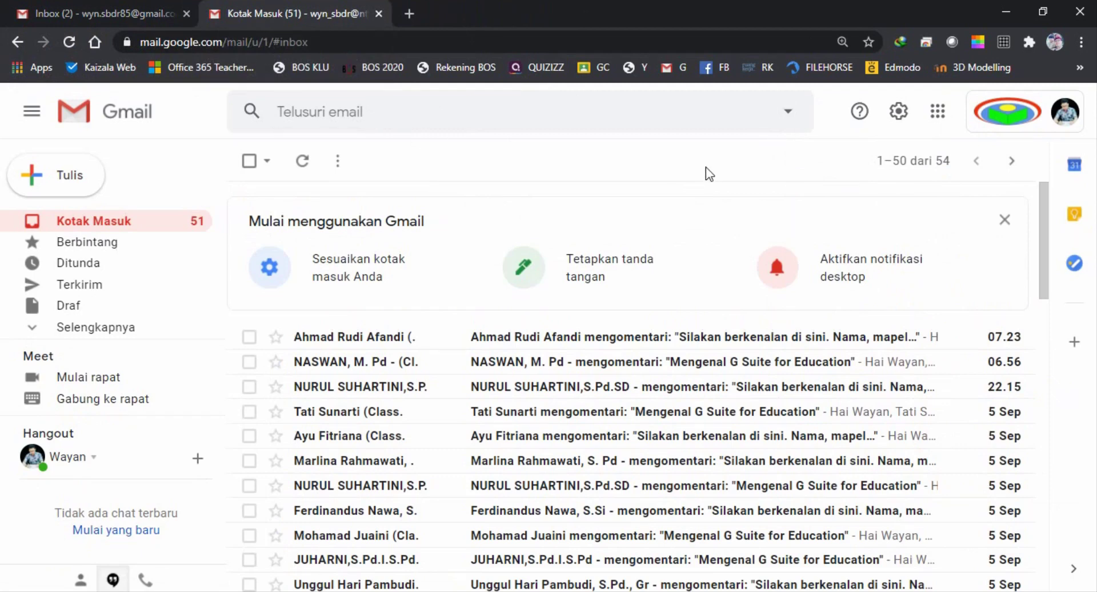
{"action": "left_click", "coordinate": [142, 10]}
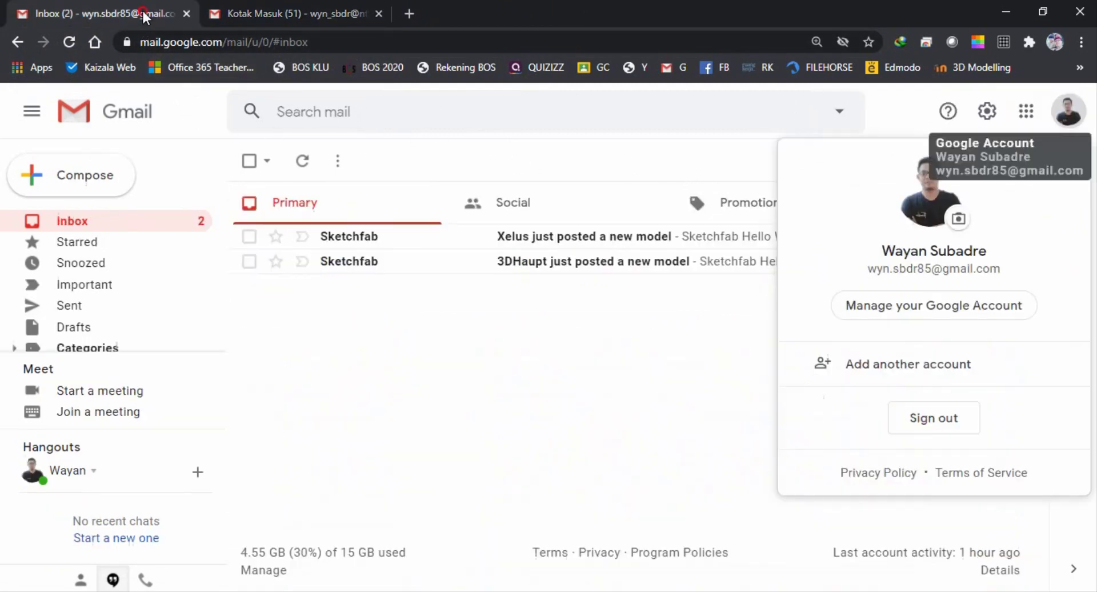
{"action": "left_click", "coordinate": [634, 372]}
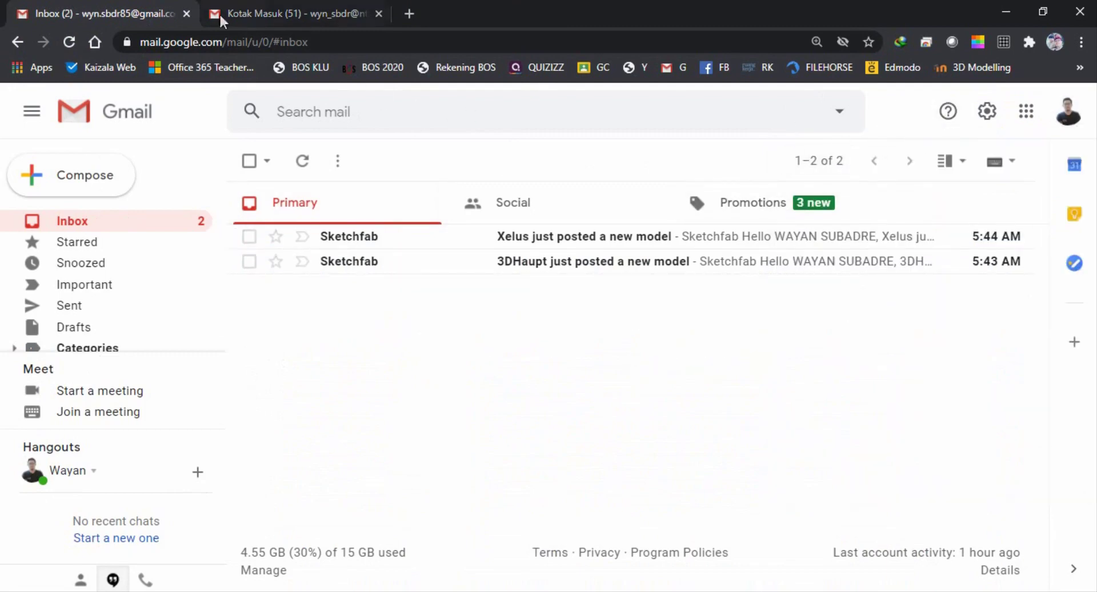
{"action": "left_click", "coordinate": [273, 14]}
{"action": "scroll", "coordinate": [543, 308], "scroll_direction": "down", "scroll_amount": 4}
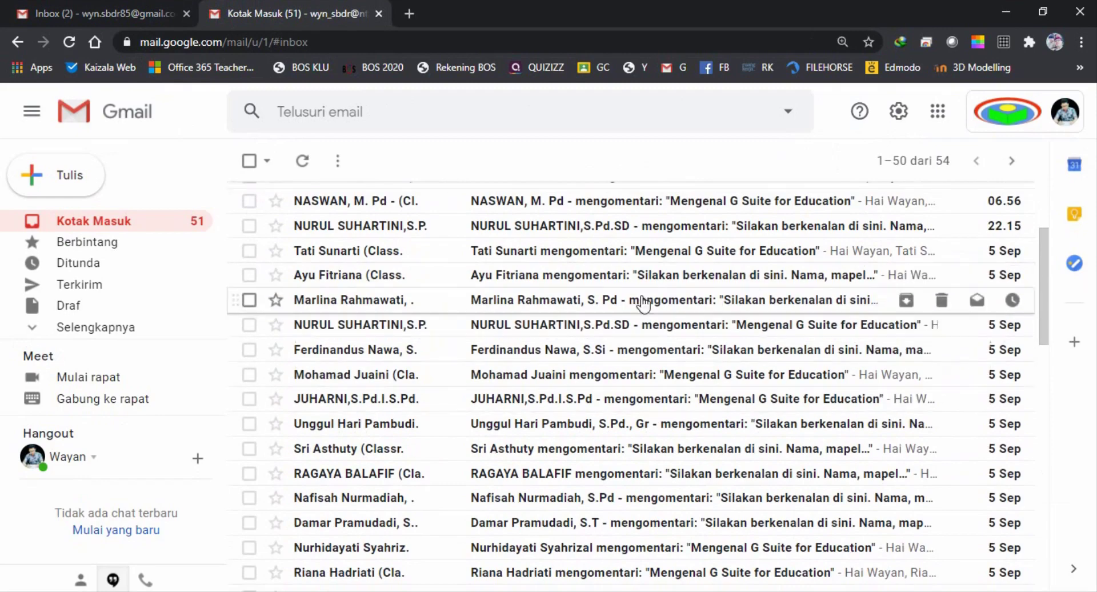
{"action": "scroll", "coordinate": [471, 322], "scroll_direction": "down", "scroll_amount": 12}
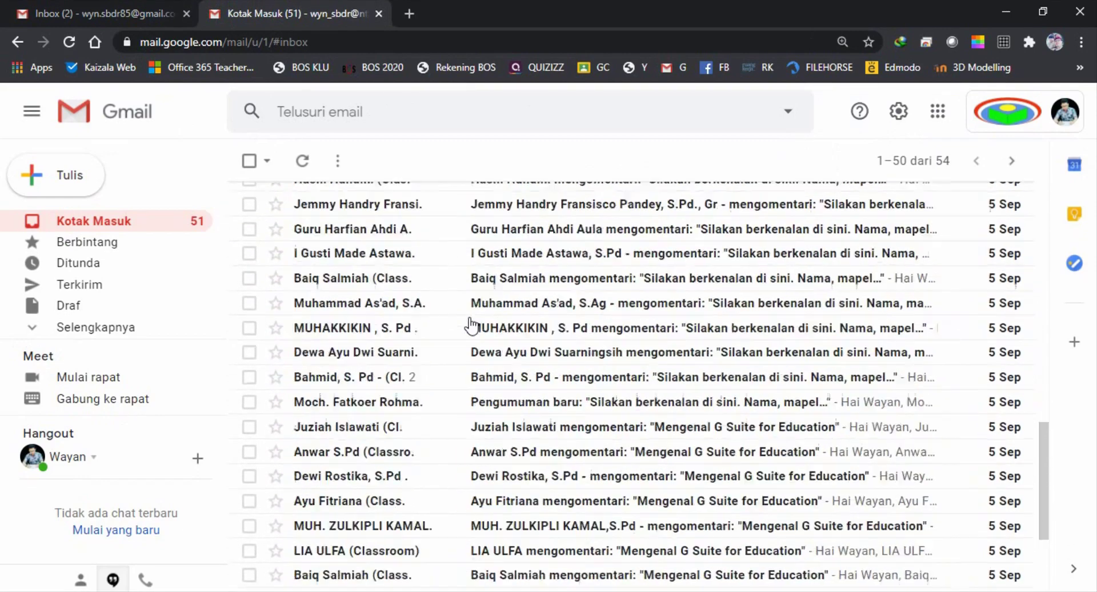
{"action": "scroll", "coordinate": [471, 325], "scroll_direction": "up", "scroll_amount": 6}
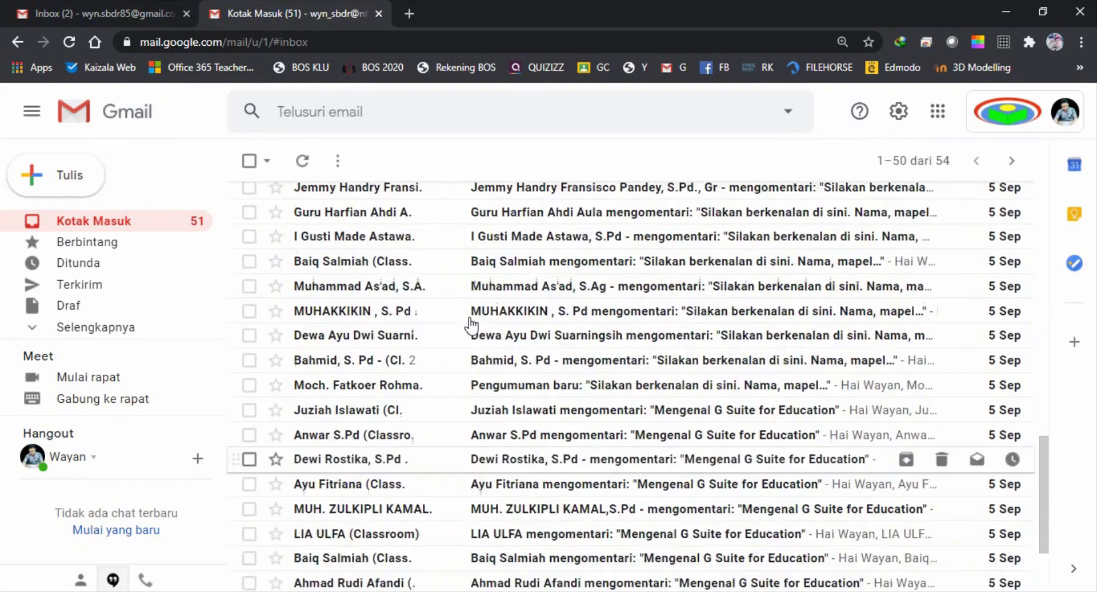
{"action": "scroll", "coordinate": [472, 325], "scroll_direction": "up", "scroll_amount": 10}
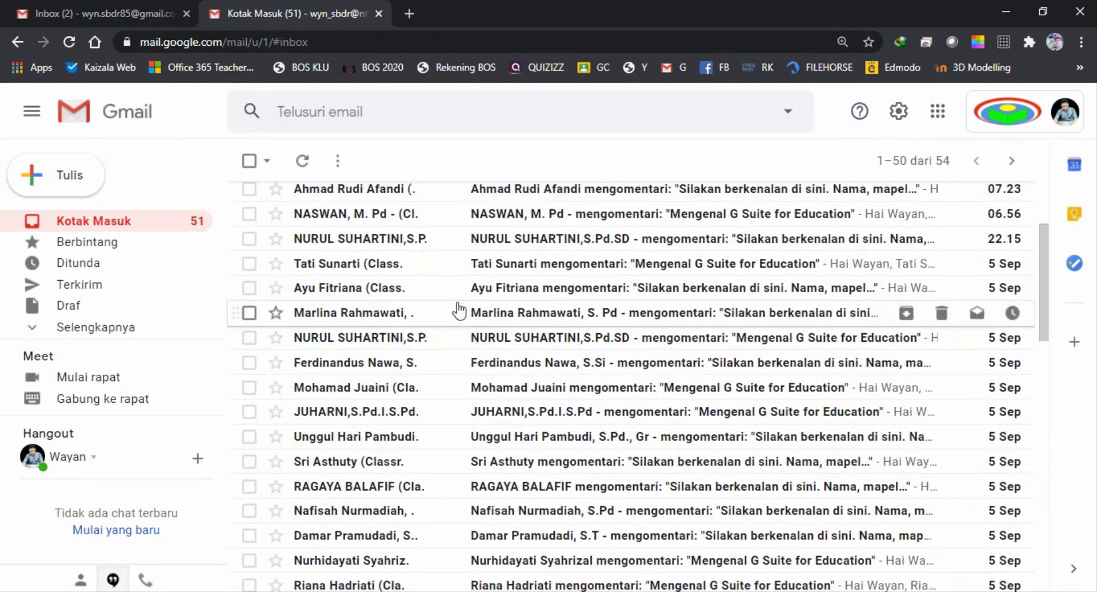
{"action": "scroll", "coordinate": [426, 295], "scroll_direction": "up", "scroll_amount": 2}
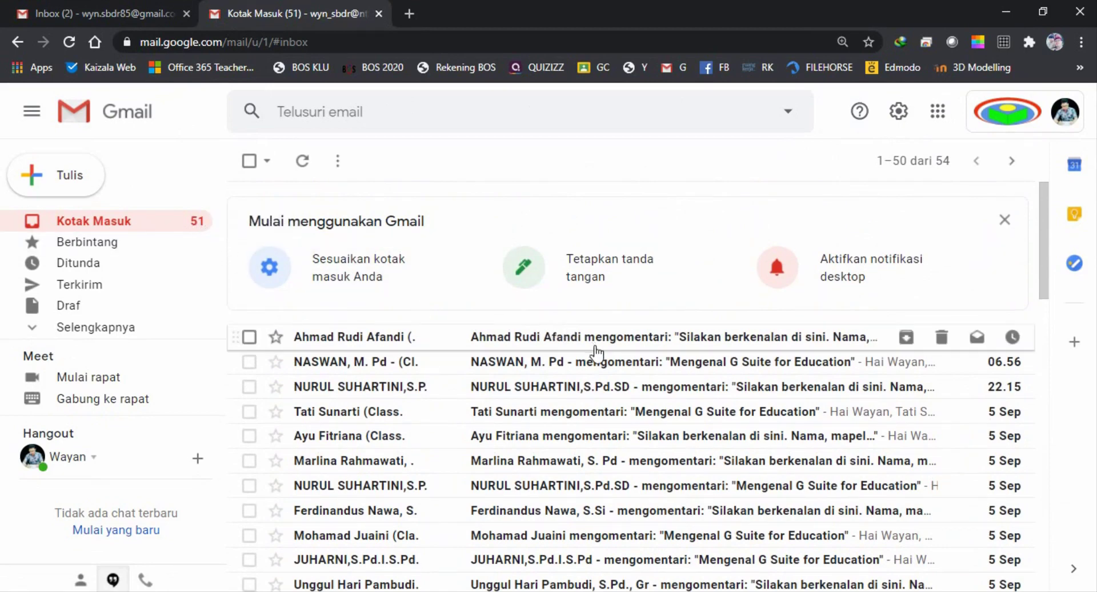
{"action": "scroll", "coordinate": [539, 411], "scroll_direction": "down", "scroll_amount": 4}
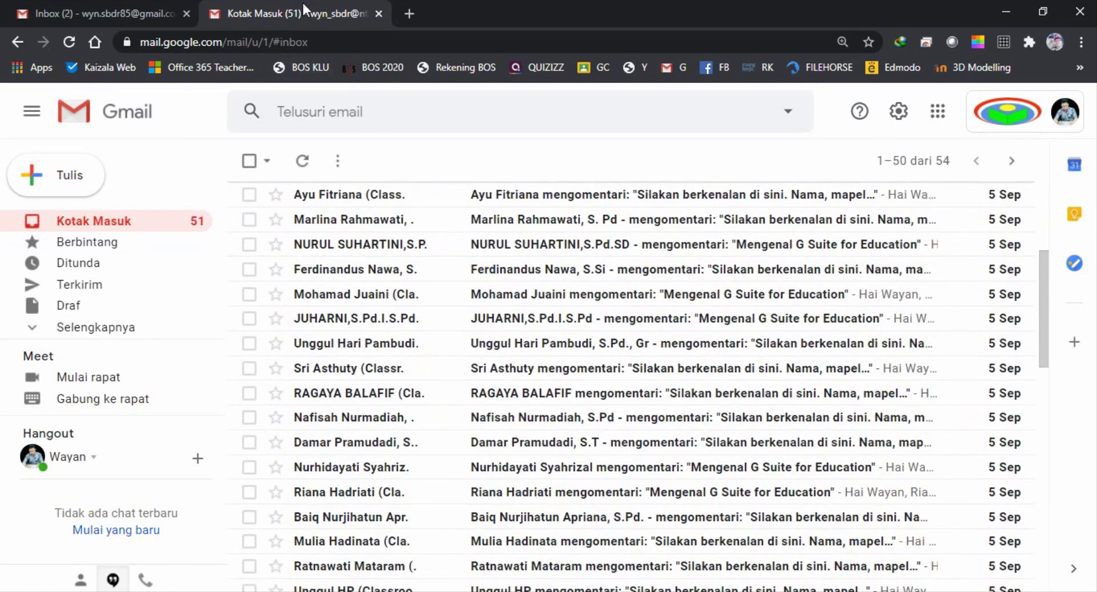
{"action": "scroll", "coordinate": [566, 214], "scroll_direction": "up", "scroll_amount": 3}
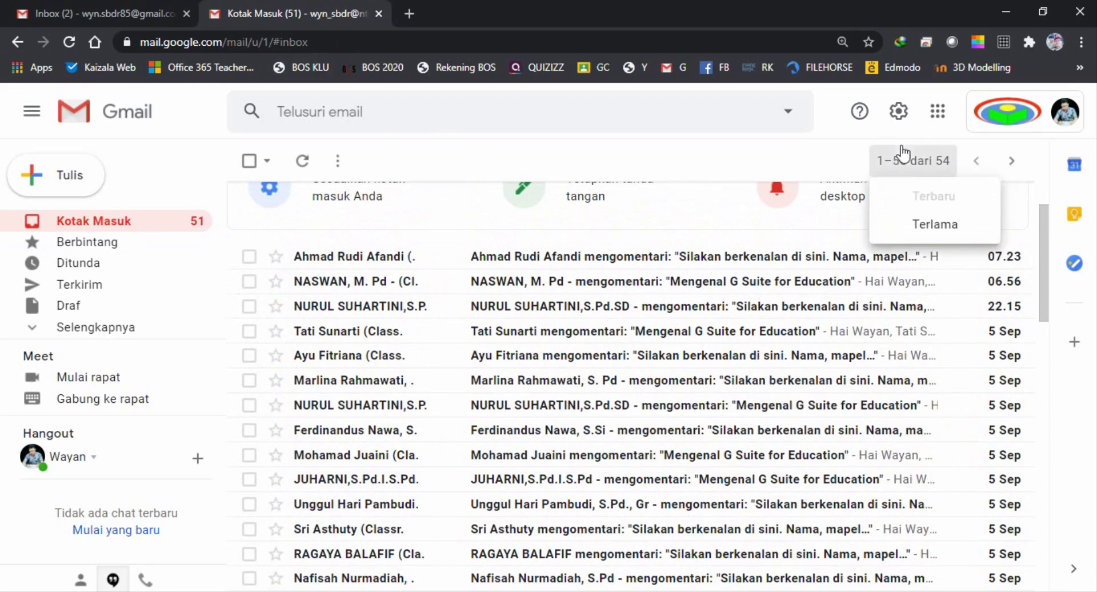
Set the inbox display density to Longgar in quick settings
{"action": "left_click", "coordinate": [899, 113]}
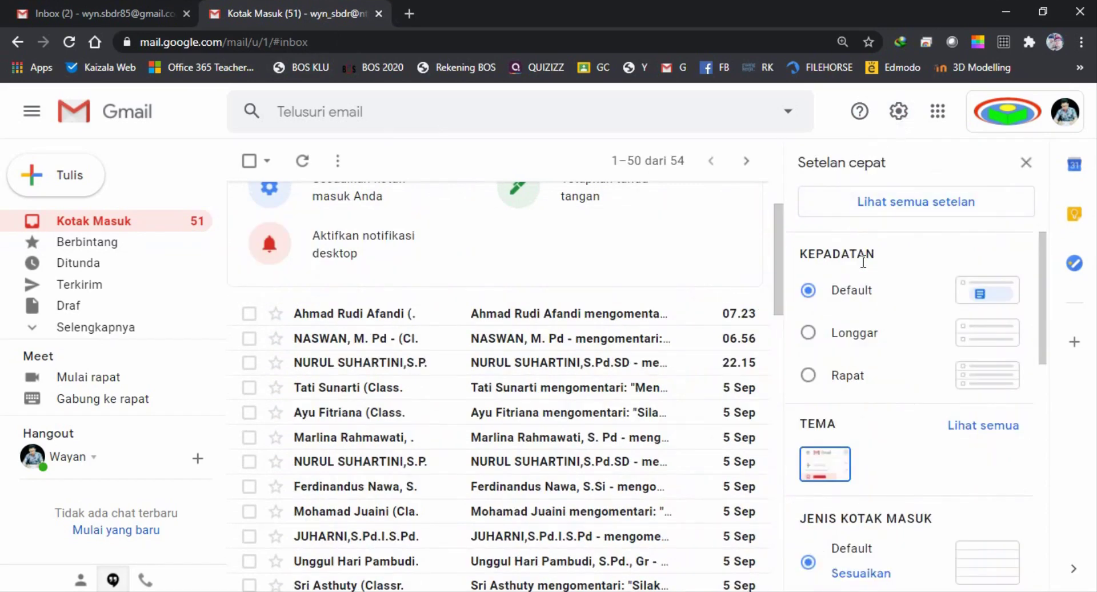
{"action": "scroll", "coordinate": [863, 260], "scroll_direction": "down", "scroll_amount": 4}
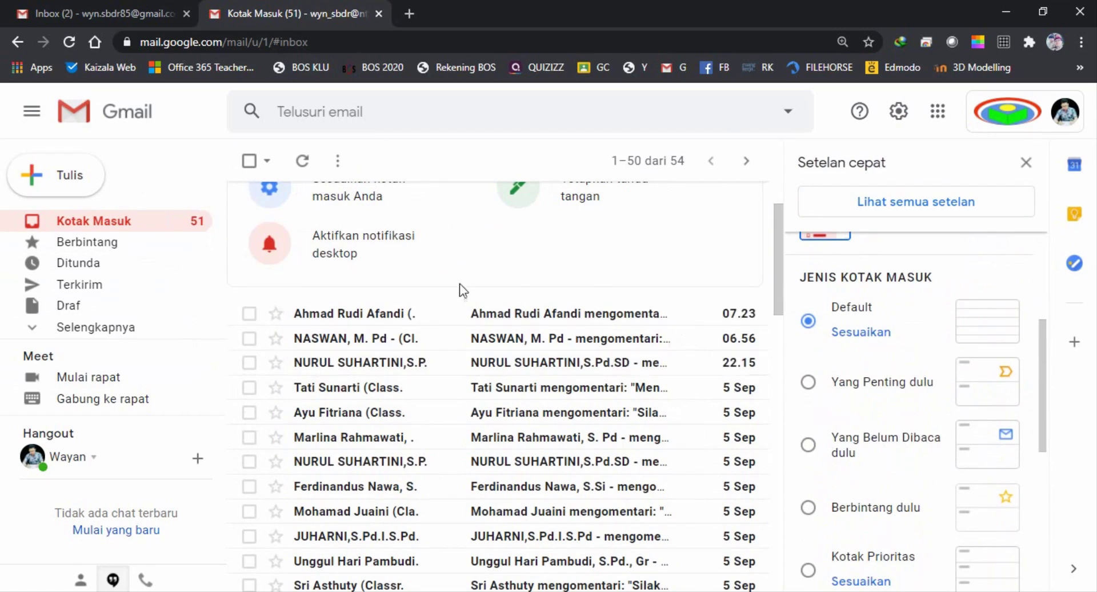
{"action": "scroll", "coordinate": [822, 372], "scroll_direction": "up", "scroll_amount": 2}
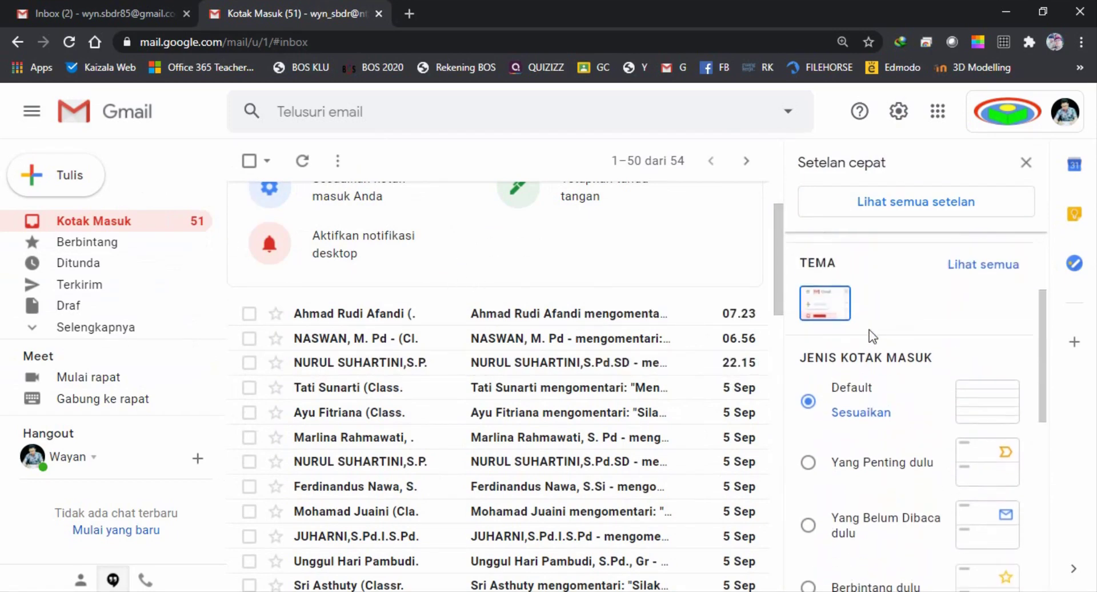
{"action": "scroll", "coordinate": [873, 336], "scroll_direction": "up", "scroll_amount": 3}
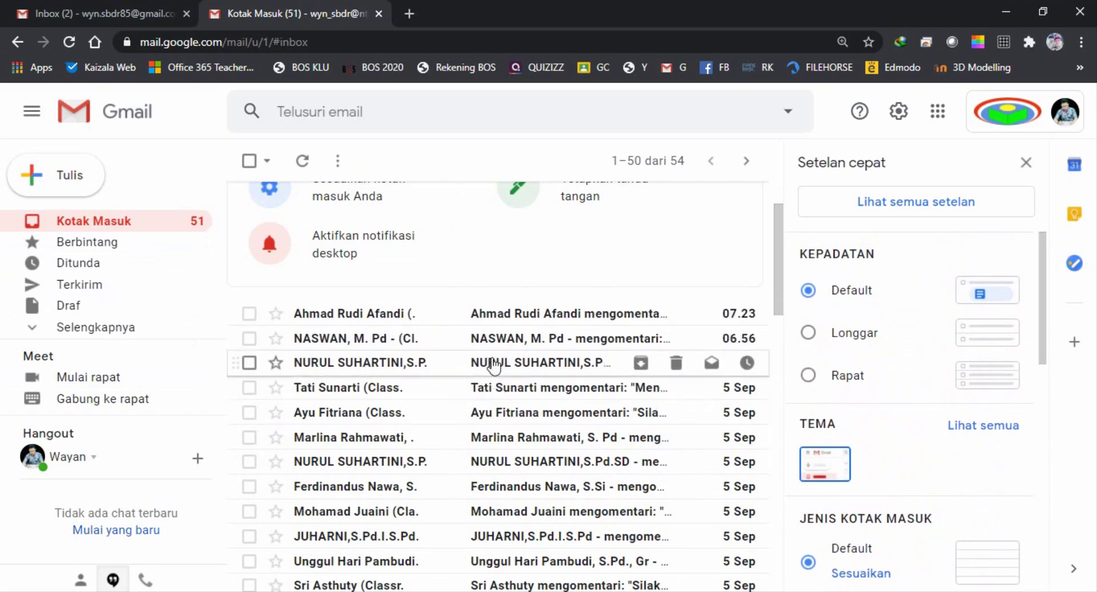
{"action": "scroll", "coordinate": [938, 343], "scroll_direction": "down", "scroll_amount": 2}
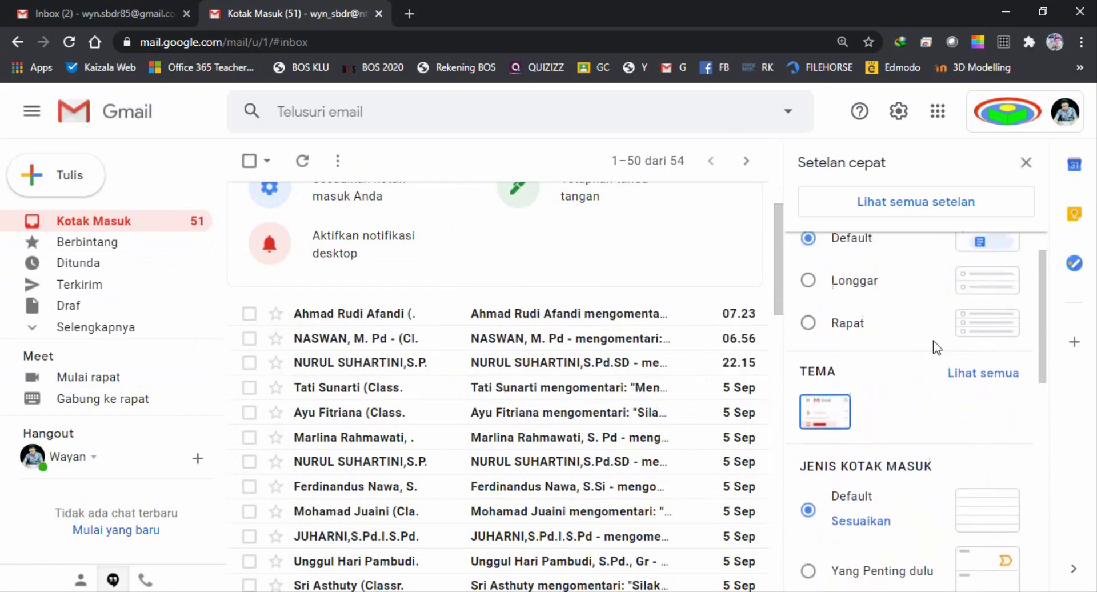
{"action": "scroll", "coordinate": [937, 348], "scroll_direction": "up", "scroll_amount": 2}
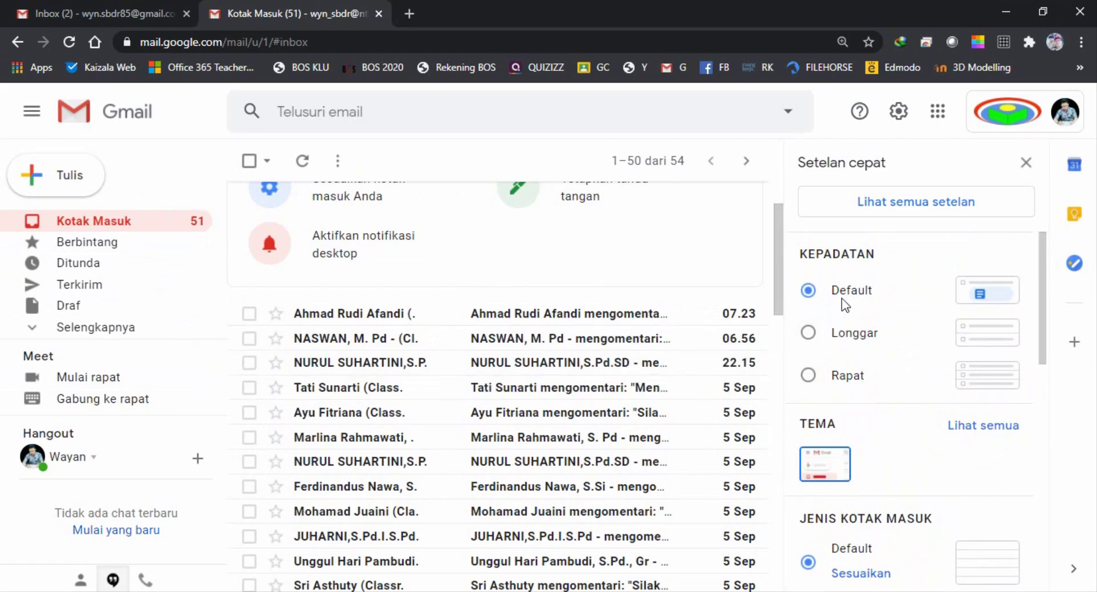
{"action": "left_click", "coordinate": [856, 338]}
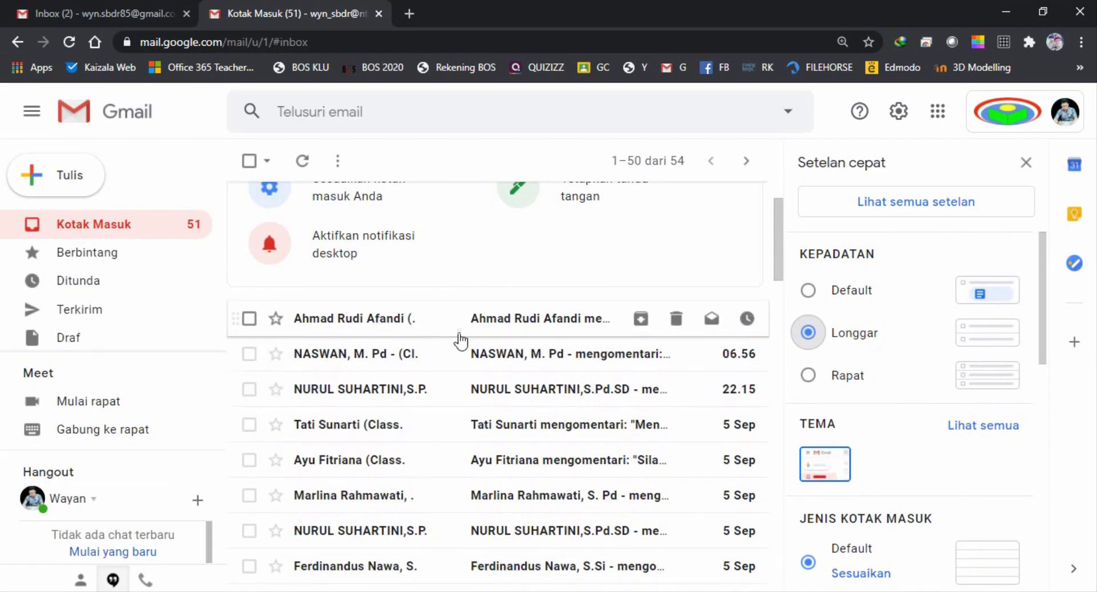
{"action": "scroll", "coordinate": [905, 321], "scroll_direction": "down", "scroll_amount": 10}
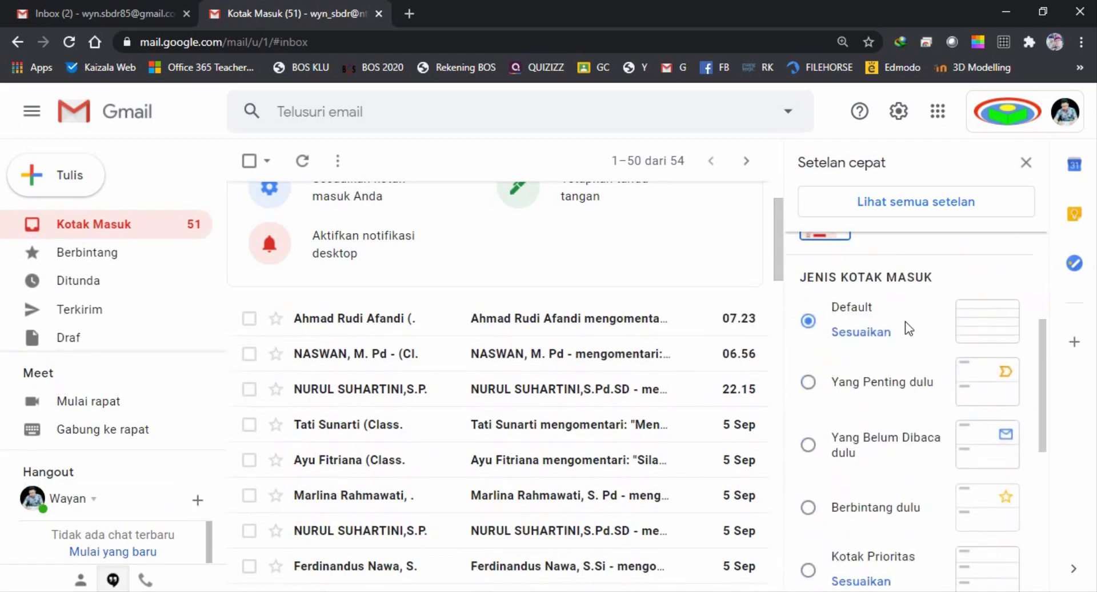
{"action": "scroll", "coordinate": [905, 321], "scroll_direction": "up", "scroll_amount": 4}
{"action": "scroll", "coordinate": [905, 321], "scroll_direction": "up", "scroll_amount": 6}
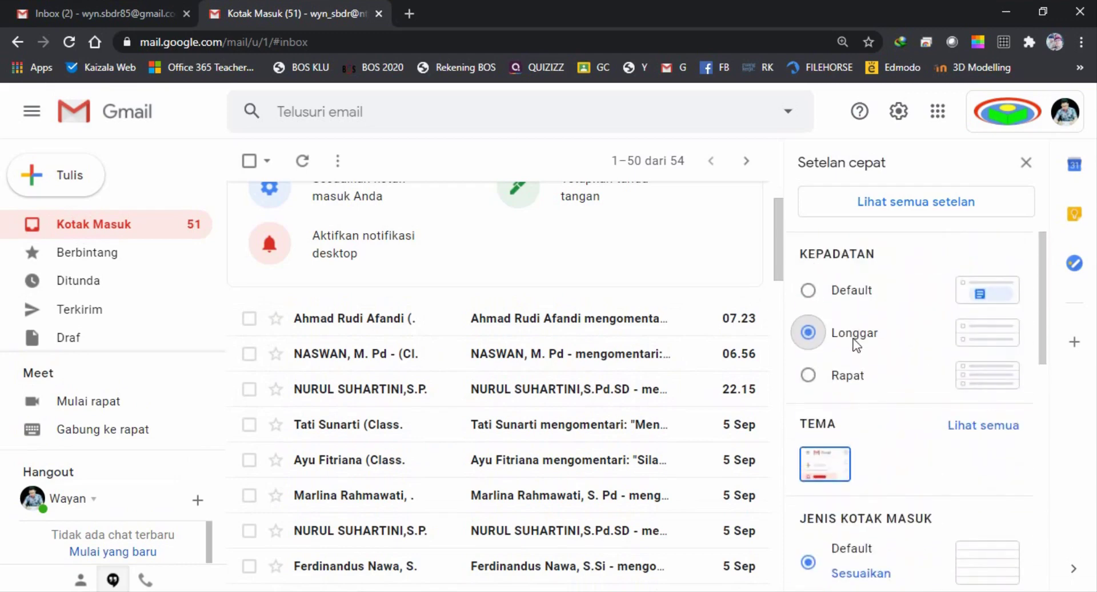
{"action": "scroll", "coordinate": [856, 345], "scroll_direction": "down", "scroll_amount": 2}
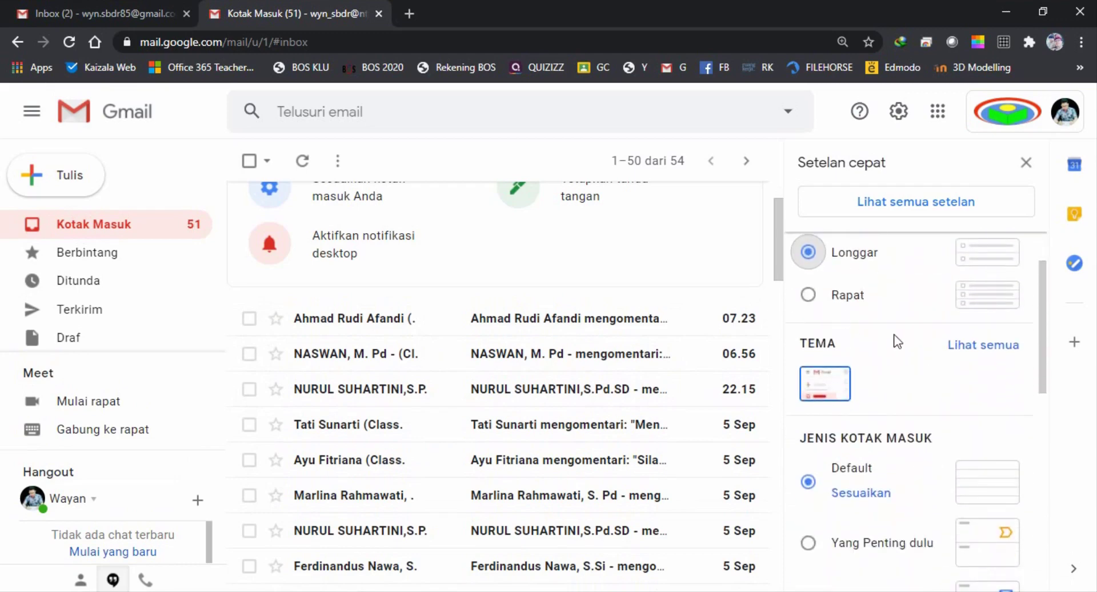
Apply and save the colourful rainbow photo theme from the full theme gallery
{"action": "left_click", "coordinate": [966, 348]}
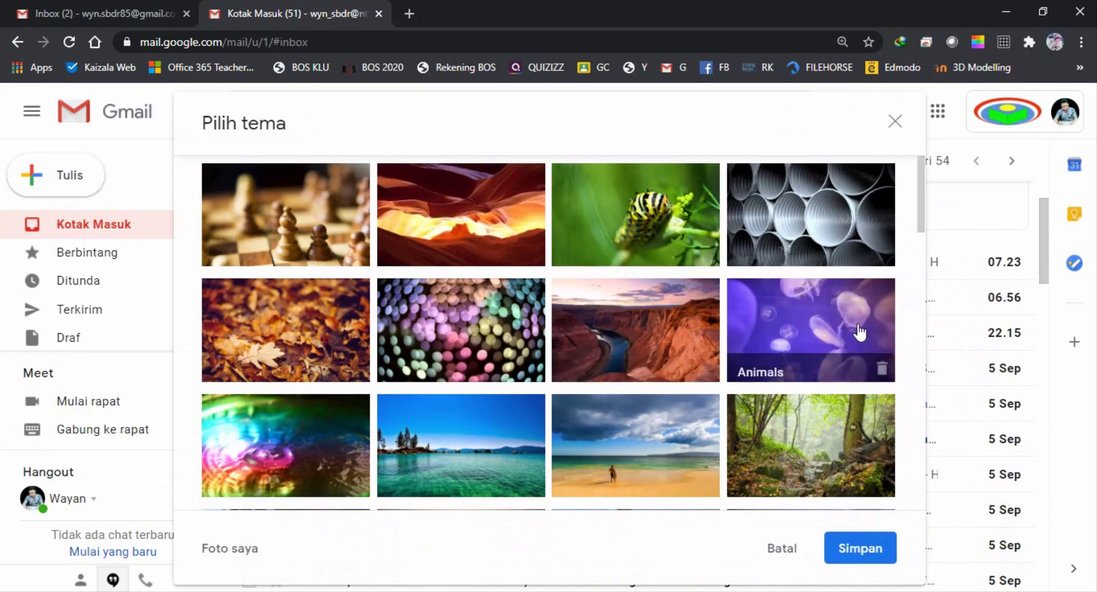
{"action": "scroll", "coordinate": [858, 327], "scroll_direction": "down", "scroll_amount": 5}
{"action": "scroll", "coordinate": [595, 365], "scroll_direction": "down", "scroll_amount": 3}
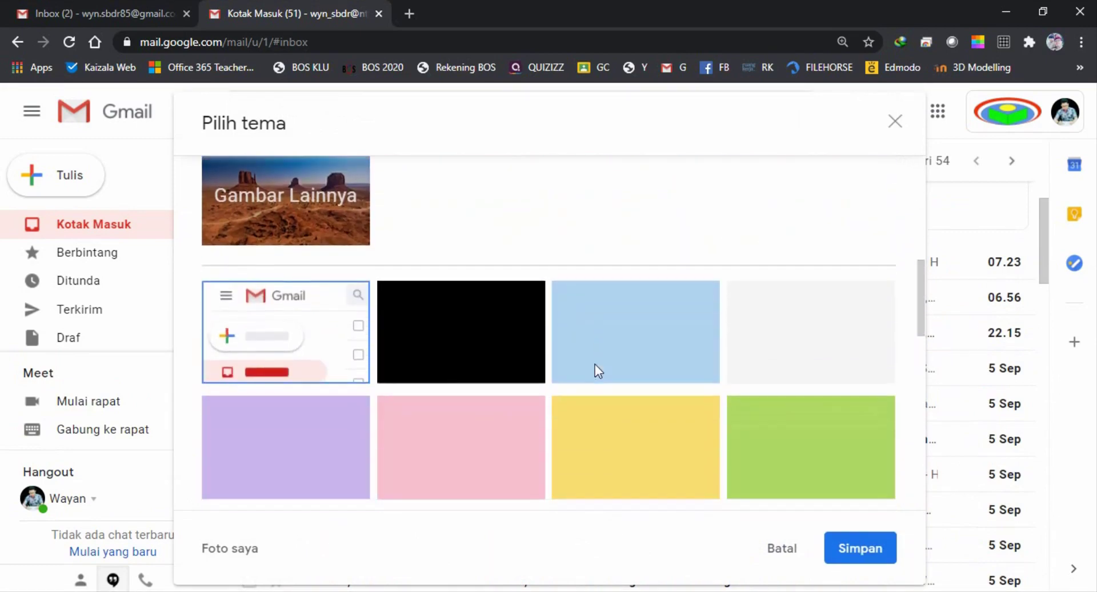
{"action": "scroll", "coordinate": [595, 365], "scroll_direction": "up", "scroll_amount": 6}
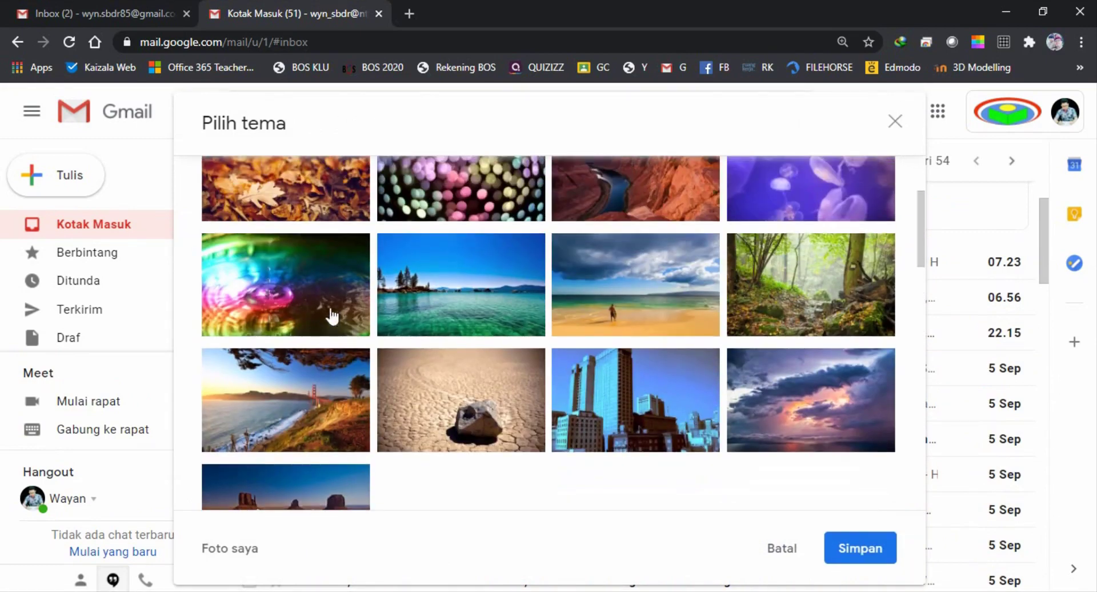
{"action": "left_click", "coordinate": [279, 277]}
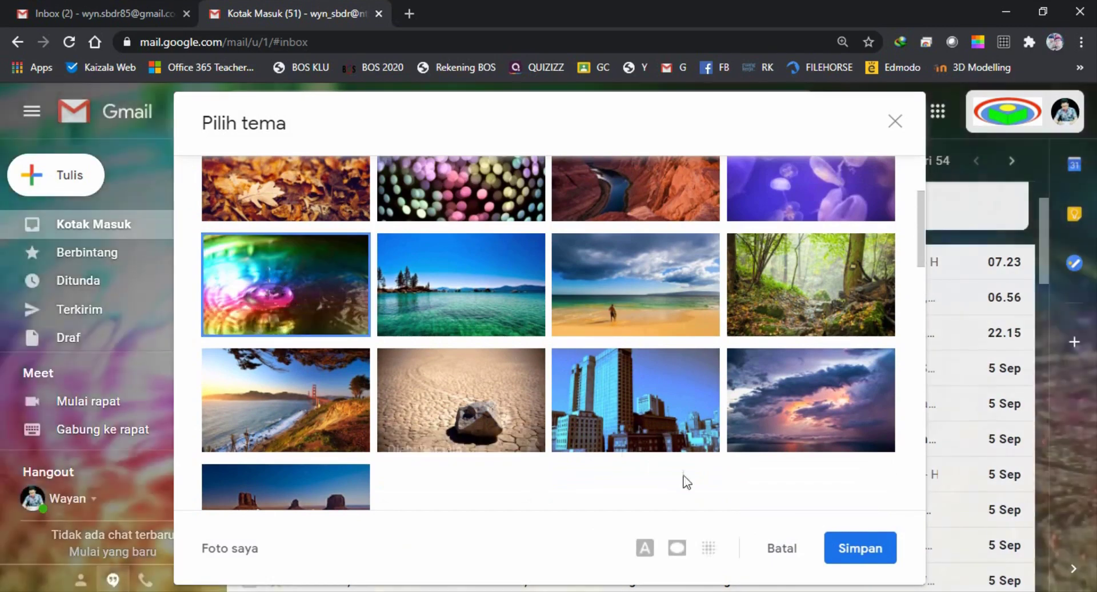
{"action": "left_click", "coordinate": [860, 549]}
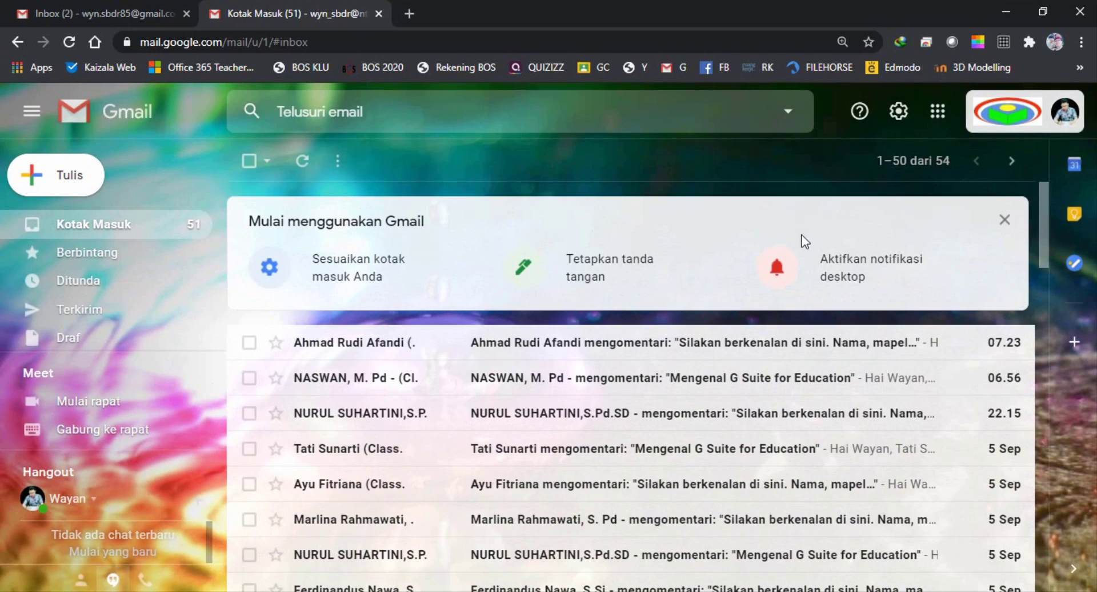
Switch the inbox density to compact Rapat in quick settings
{"action": "left_click", "coordinate": [899, 112]}
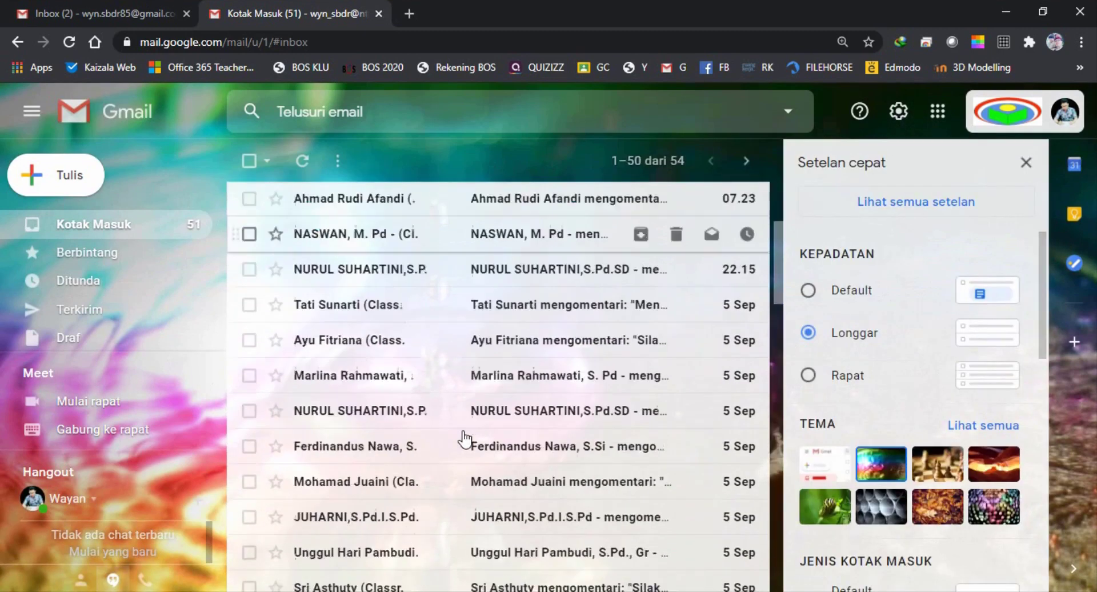
{"action": "scroll", "coordinate": [465, 439], "scroll_direction": "down", "scroll_amount": 1}
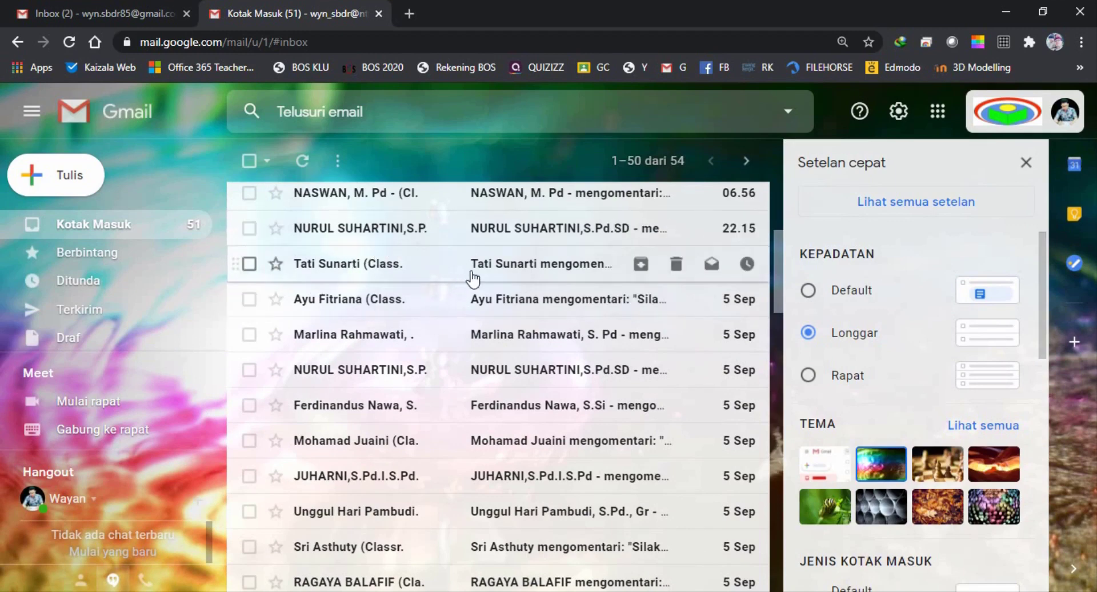
{"action": "left_click", "coordinate": [810, 375]}
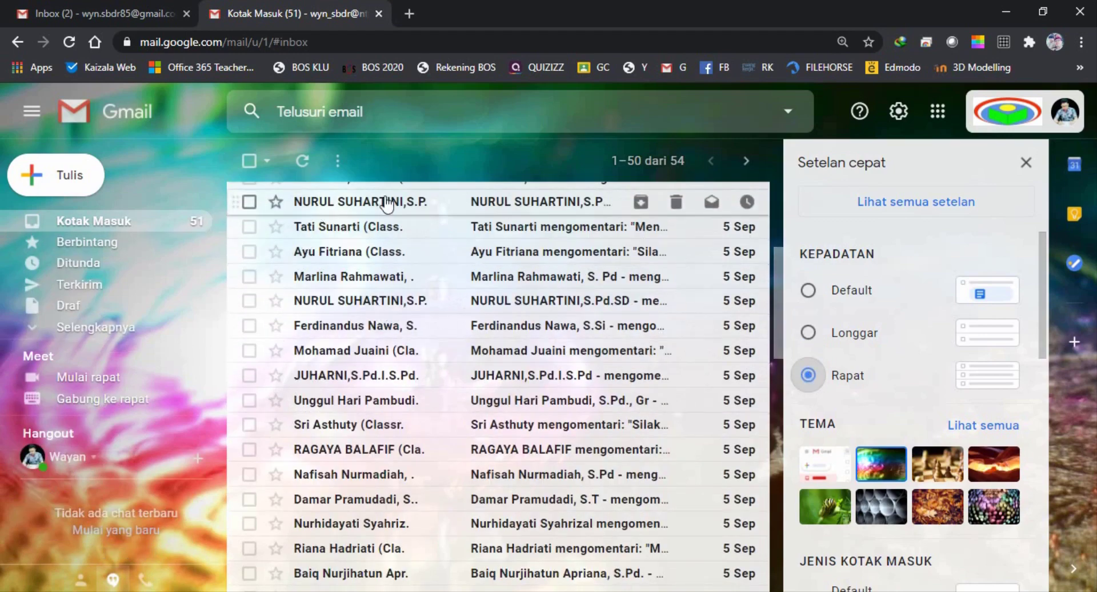
Review the inbox type options, leaving Default as the inbox type
{"action": "scroll", "coordinate": [458, 354], "scroll_direction": "down", "scroll_amount": 5}
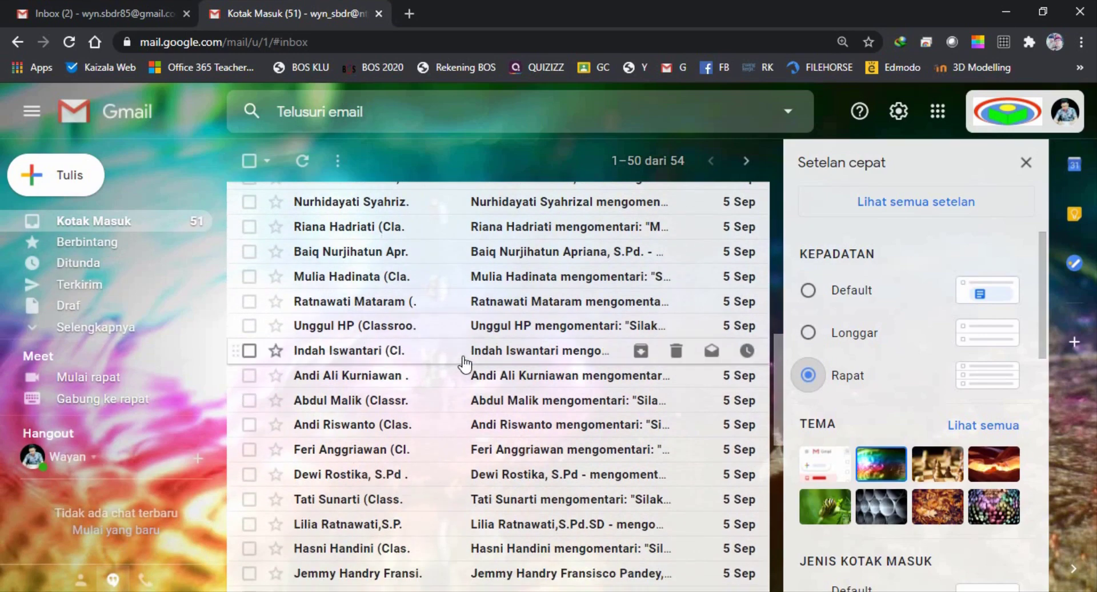
{"action": "scroll", "coordinate": [459, 303], "scroll_direction": "up", "scroll_amount": 10}
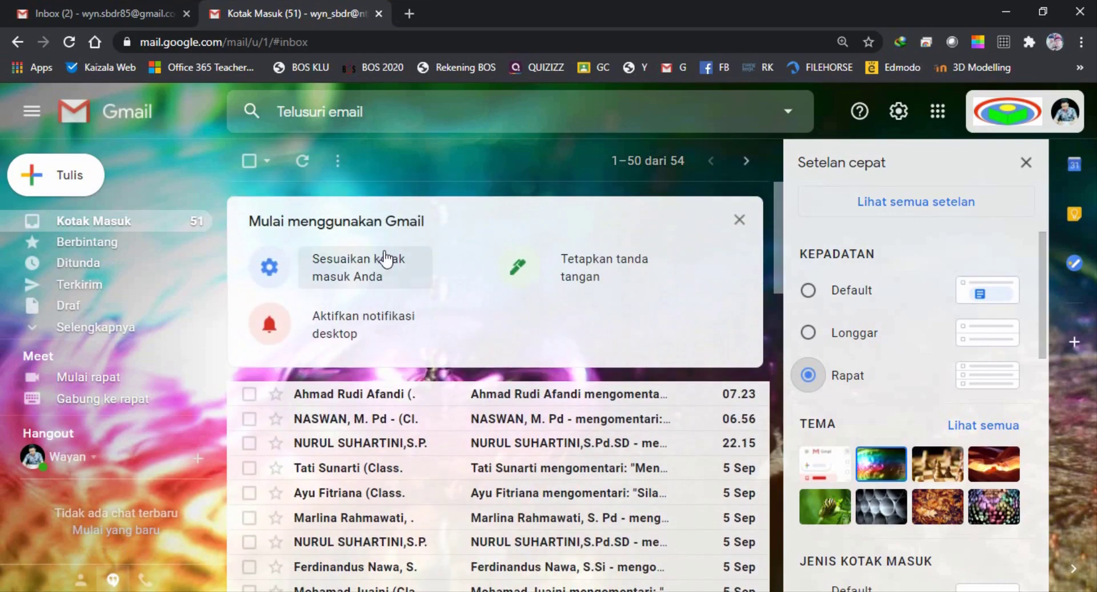
{"action": "scroll", "coordinate": [383, 256], "scroll_direction": "down", "scroll_amount": 1}
{"action": "scroll", "coordinate": [386, 258], "scroll_direction": "down", "scroll_amount": 4}
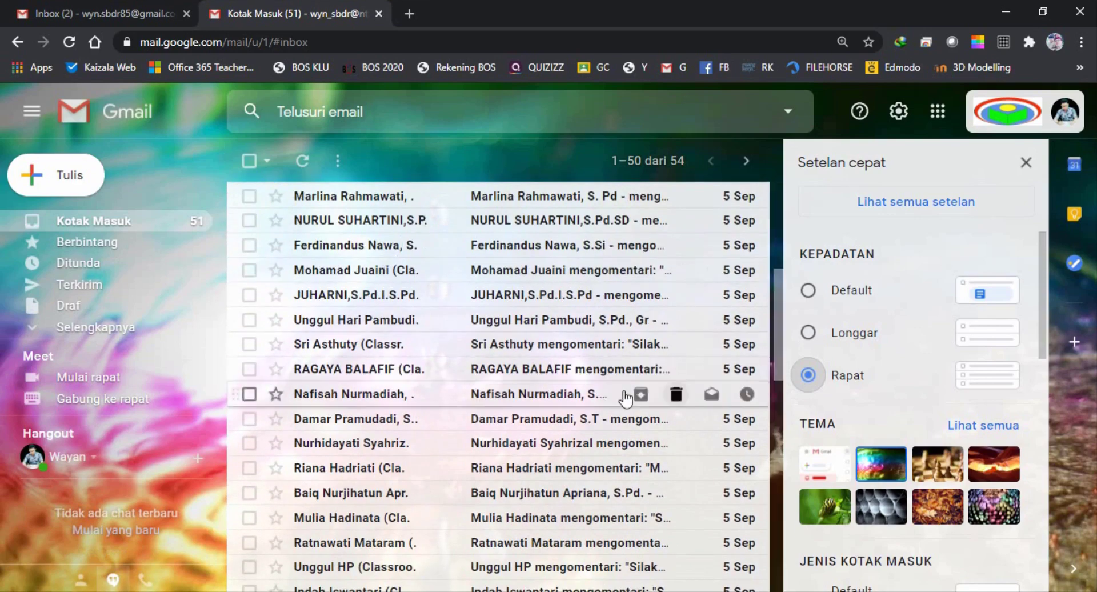
{"action": "scroll", "coordinate": [886, 292], "scroll_direction": "down", "scroll_amount": 4}
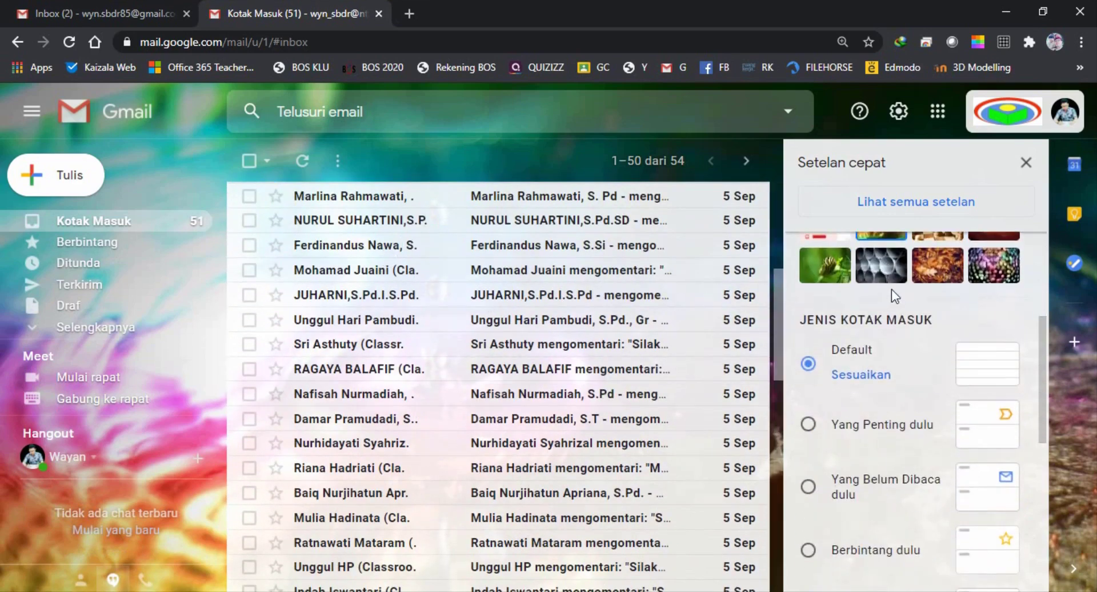
{"action": "scroll", "coordinate": [892, 292], "scroll_direction": "down", "scroll_amount": 3}
{"action": "scroll", "coordinate": [892, 290], "scroll_direction": "down", "scroll_amount": 4}
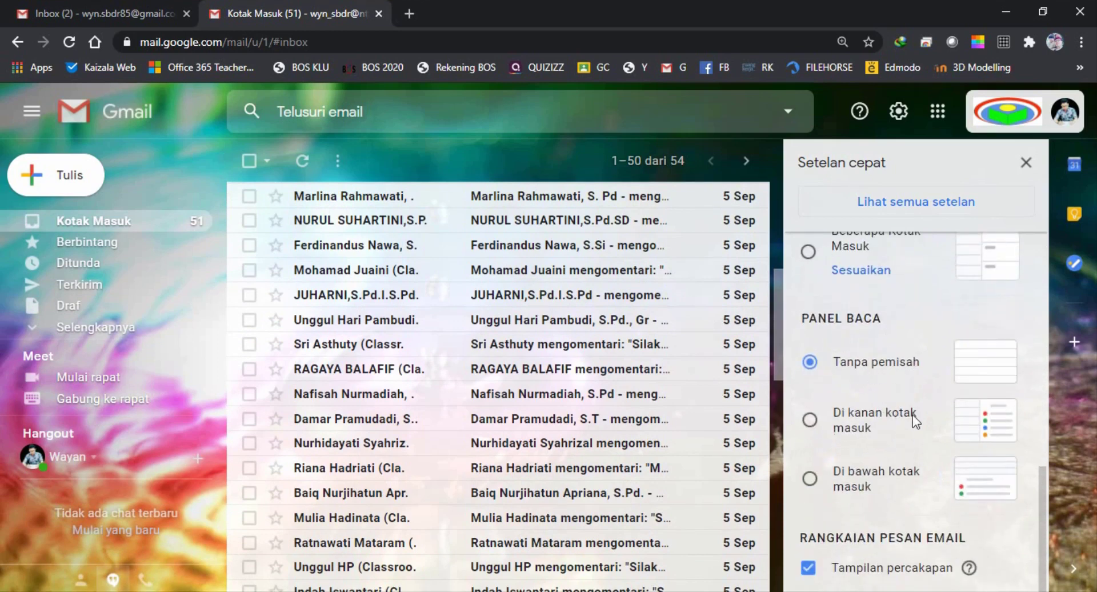
{"action": "scroll", "coordinate": [915, 413], "scroll_direction": "up", "scroll_amount": 3}
{"action": "scroll", "coordinate": [921, 400], "scroll_direction": "up", "scroll_amount": 3}
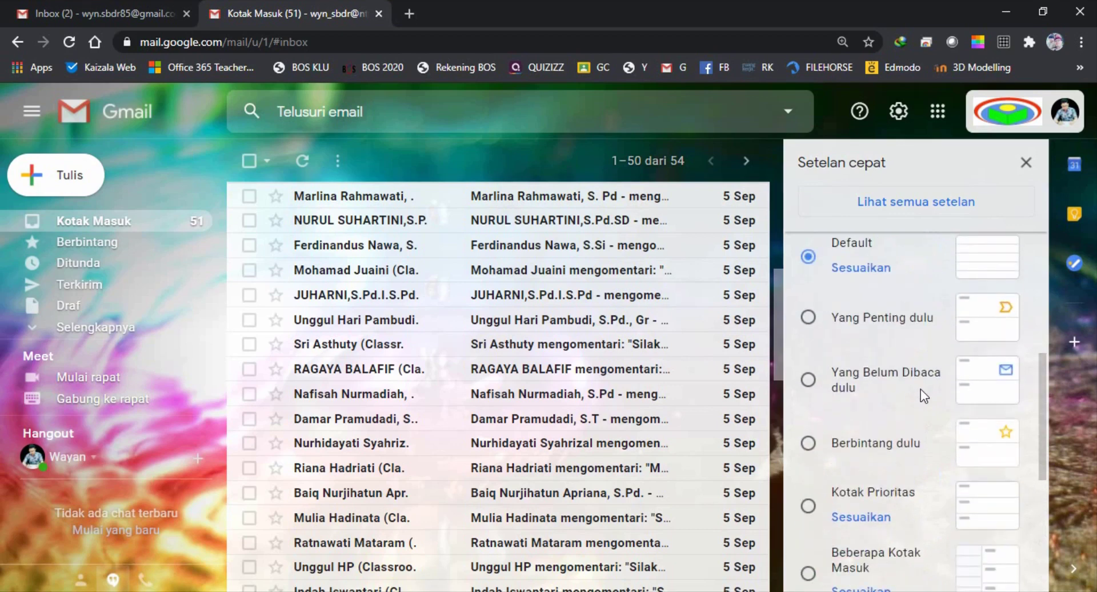
{"action": "scroll", "coordinate": [921, 390], "scroll_direction": "up", "scroll_amount": 5}
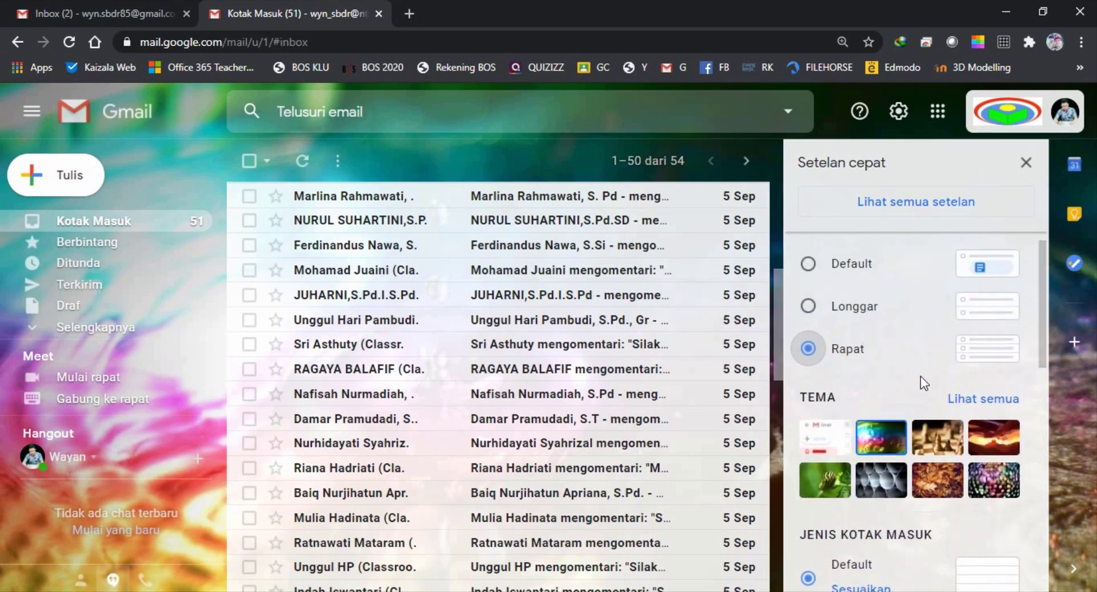
{"action": "scroll", "coordinate": [920, 375], "scroll_direction": "up", "scroll_amount": 1}
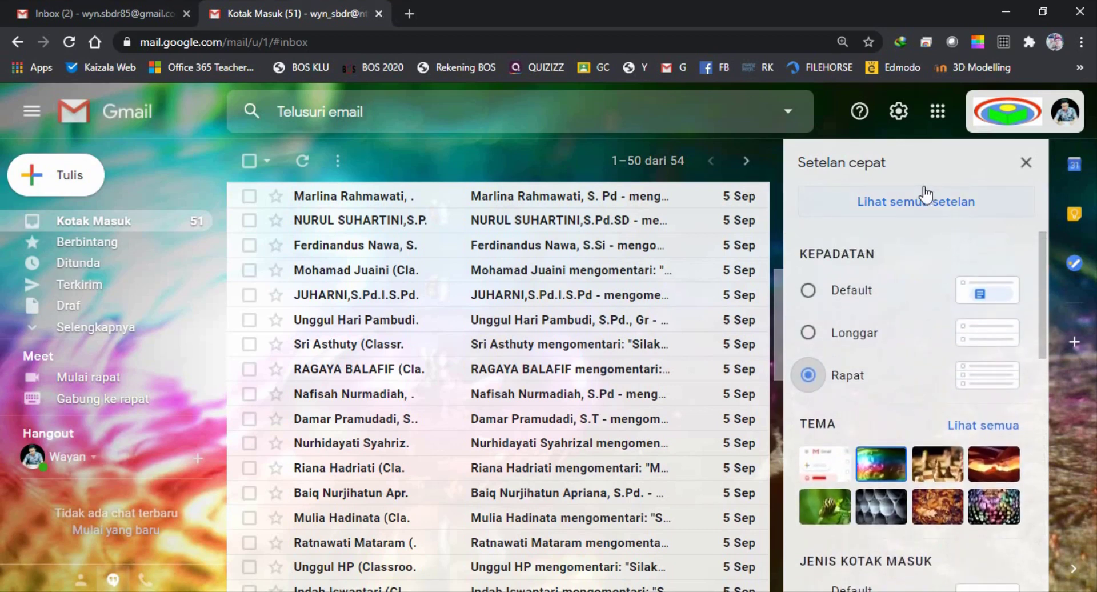
{"action": "scroll", "coordinate": [874, 279], "scroll_direction": "down", "scroll_amount": 5}
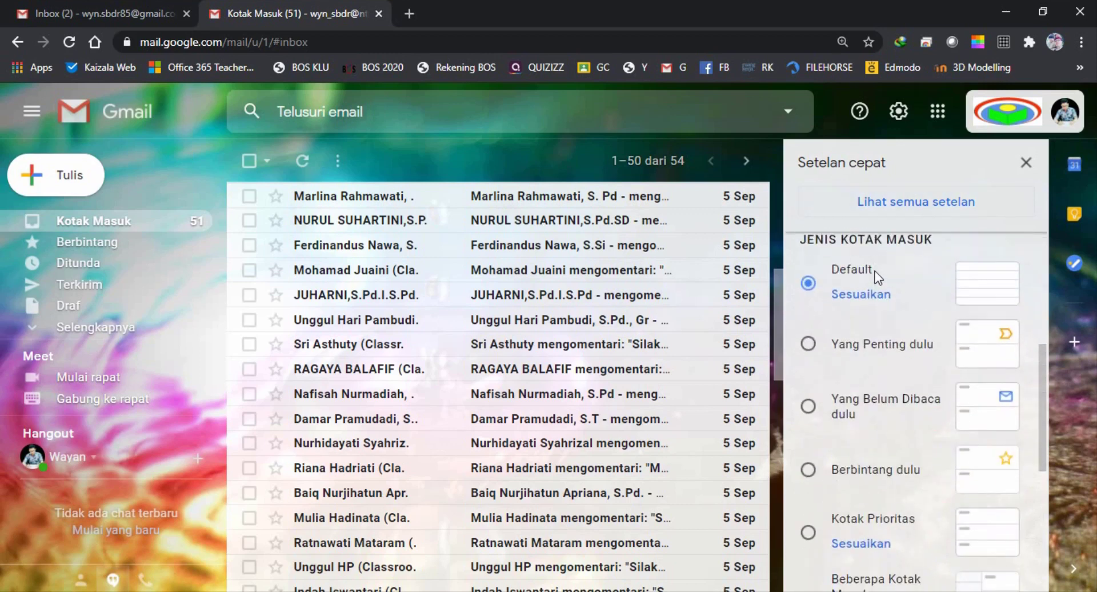
{"action": "scroll", "coordinate": [876, 270], "scroll_direction": "up", "scroll_amount": 1}
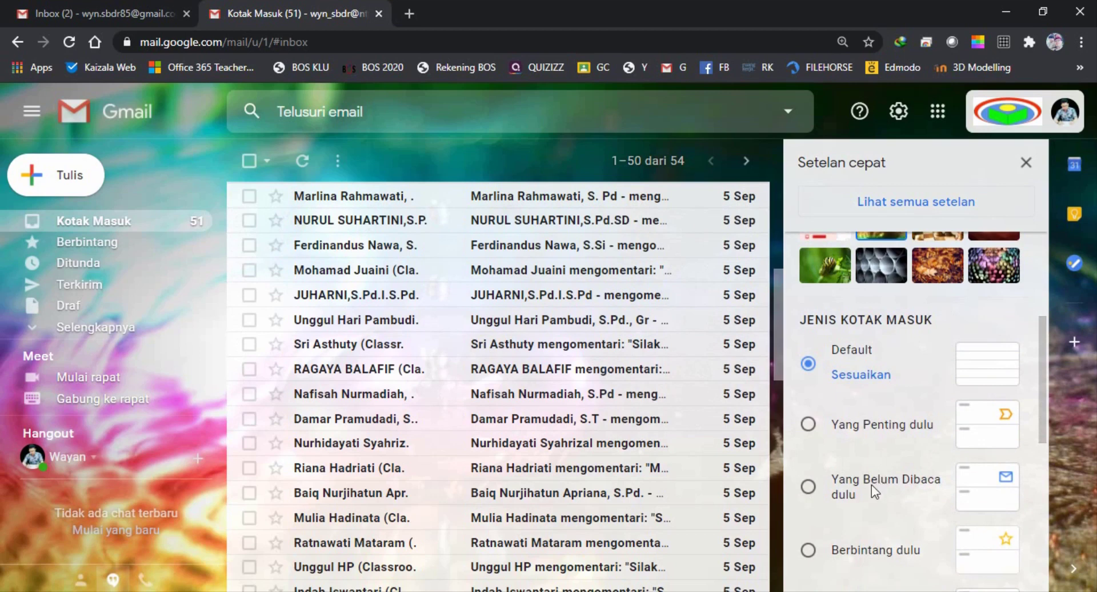
{"action": "scroll", "coordinate": [852, 487], "scroll_direction": "down", "scroll_amount": 1}
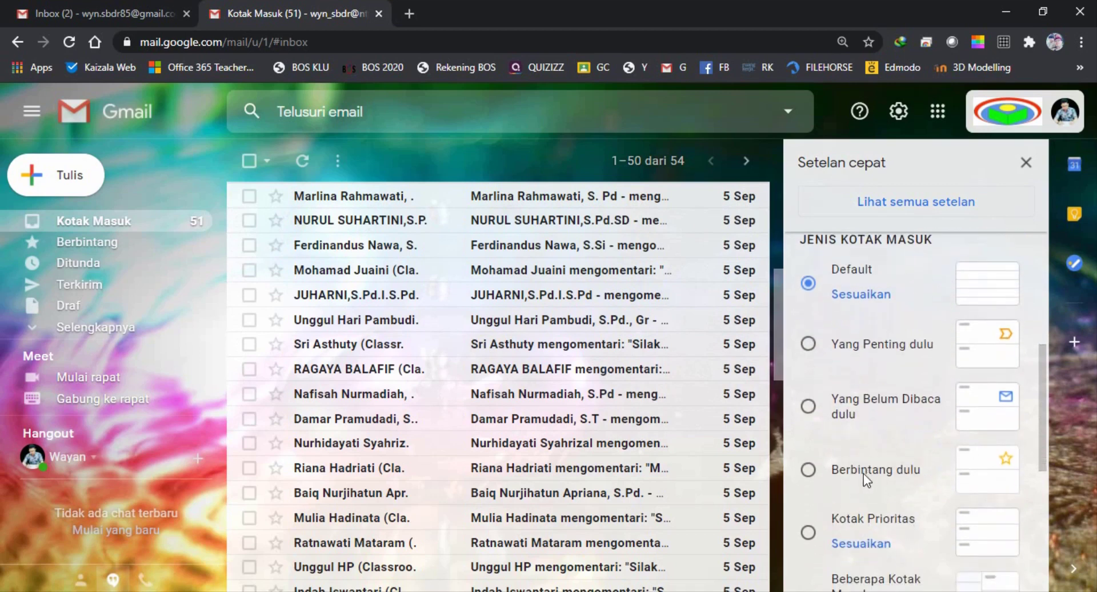
{"action": "scroll", "coordinate": [892, 485], "scroll_direction": "down", "scroll_amount": 1}
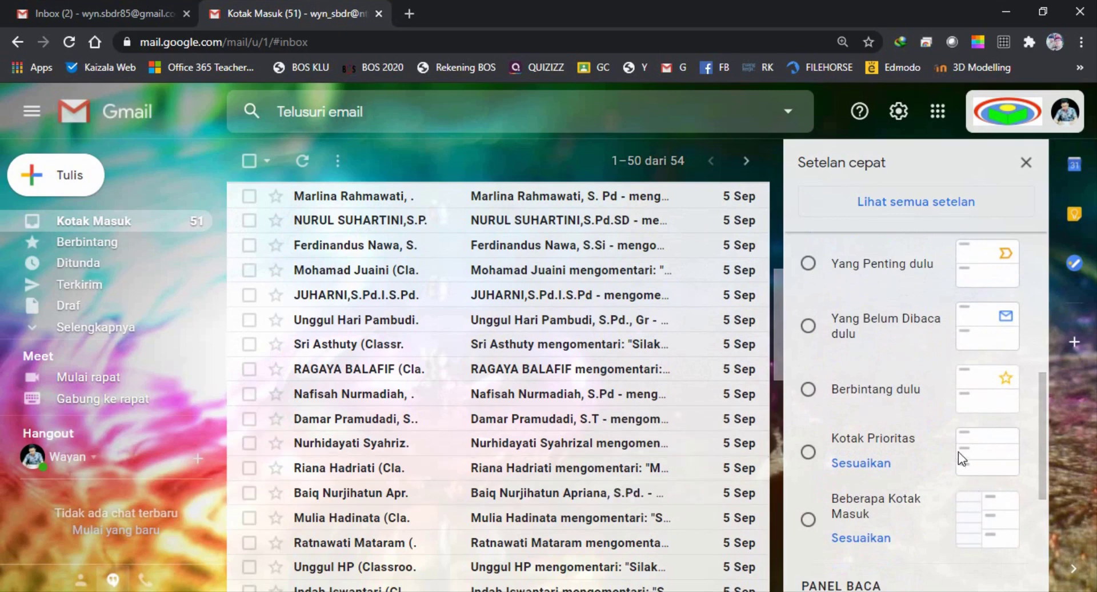
{"action": "scroll", "coordinate": [958, 451], "scroll_direction": "up", "scroll_amount": 2}
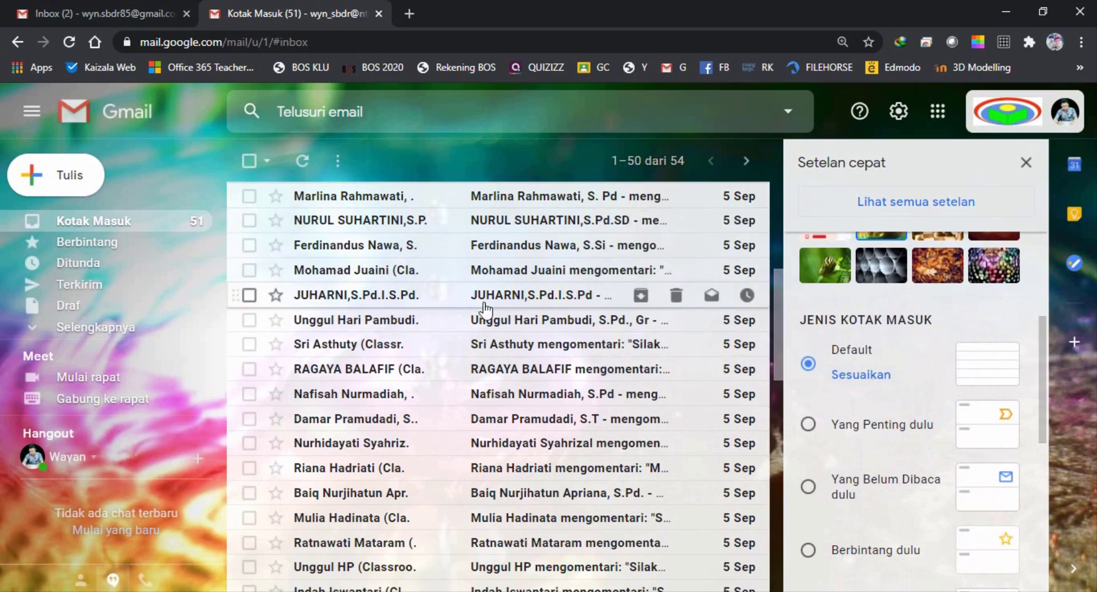
Close quick settings and switch between the personal and school account inboxes
{"action": "left_click", "coordinate": [1025, 163]}
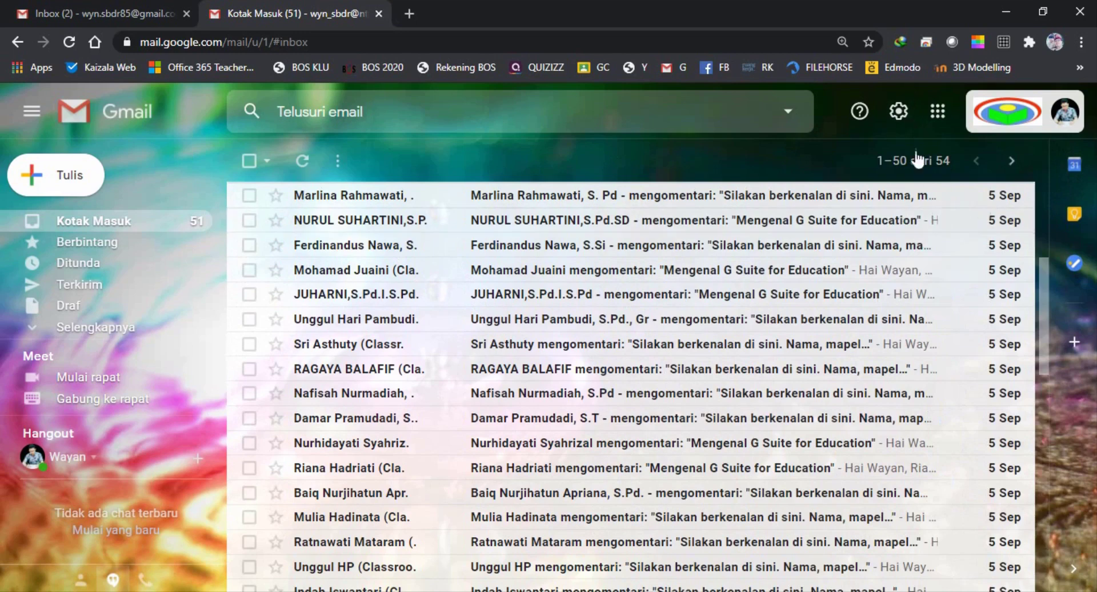
{"action": "scroll", "coordinate": [386, 306], "scroll_direction": "down", "scroll_amount": 2}
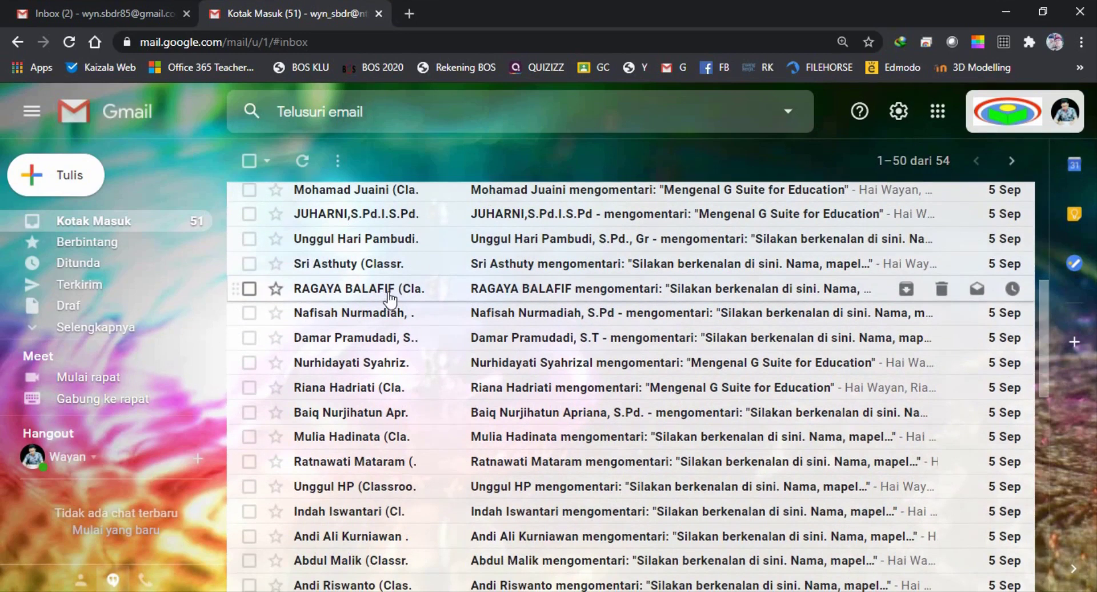
{"action": "scroll", "coordinate": [389, 300], "scroll_direction": "up", "scroll_amount": 5}
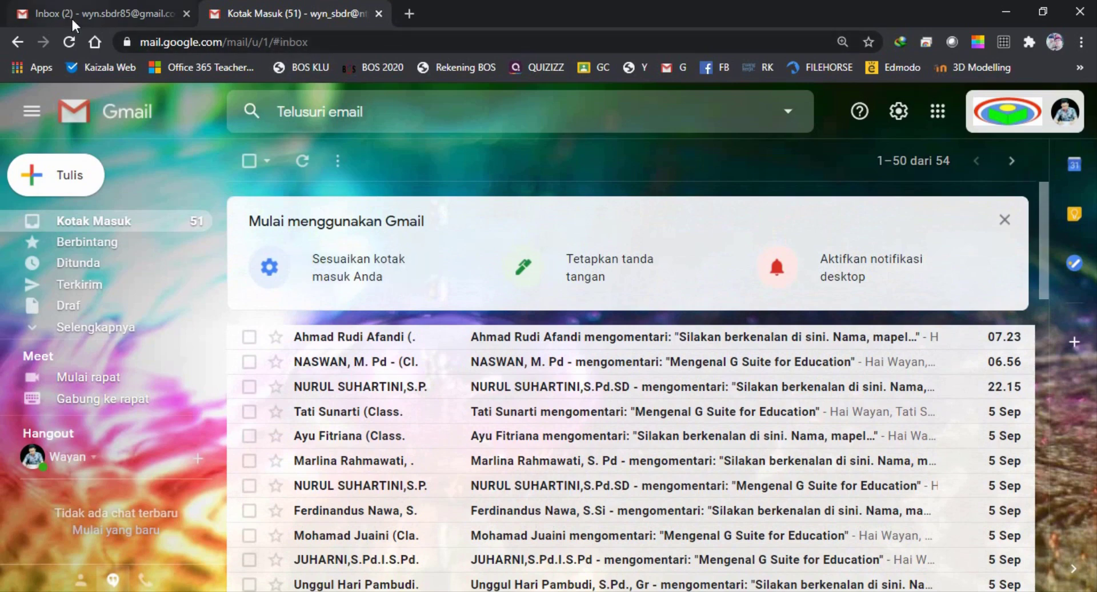
{"action": "left_click", "coordinate": [119, 16]}
{"action": "left_click", "coordinate": [244, 11]}
{"action": "left_click", "coordinate": [133, 14]}
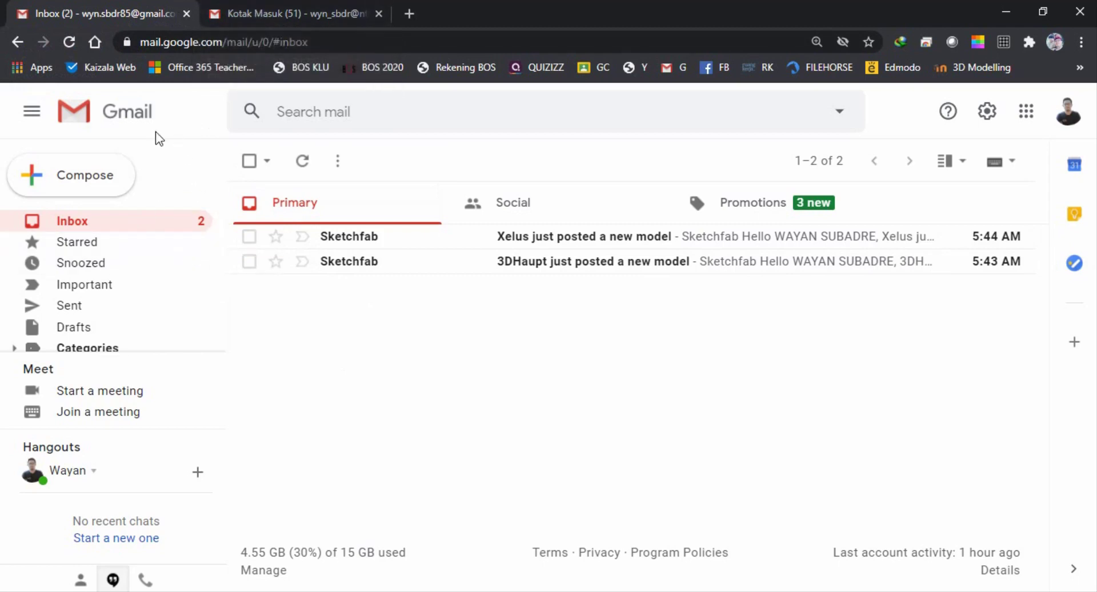
{"action": "left_click", "coordinate": [295, 12]}
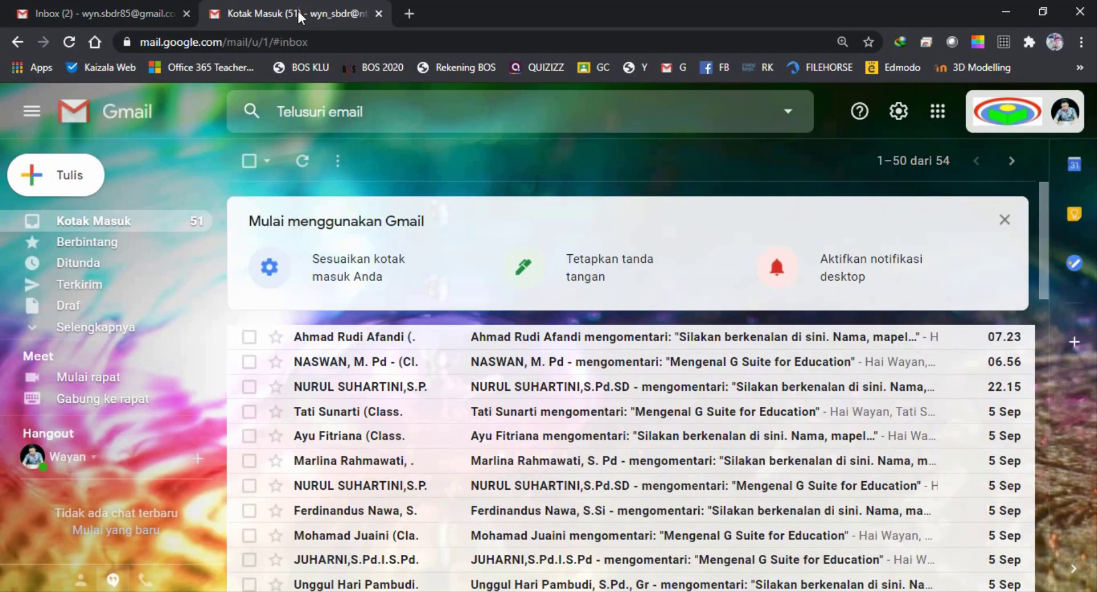
Confirm which account each tab uses, then start a new message from the school inbox
{"action": "left_click", "coordinate": [1066, 115]}
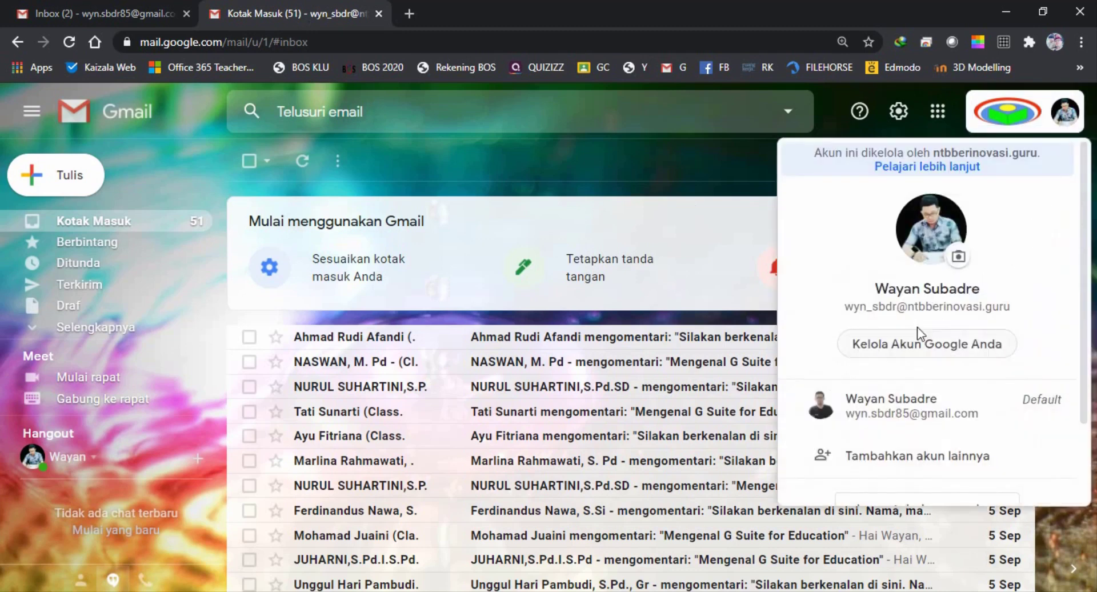
{"action": "left_click", "coordinate": [554, 161]}
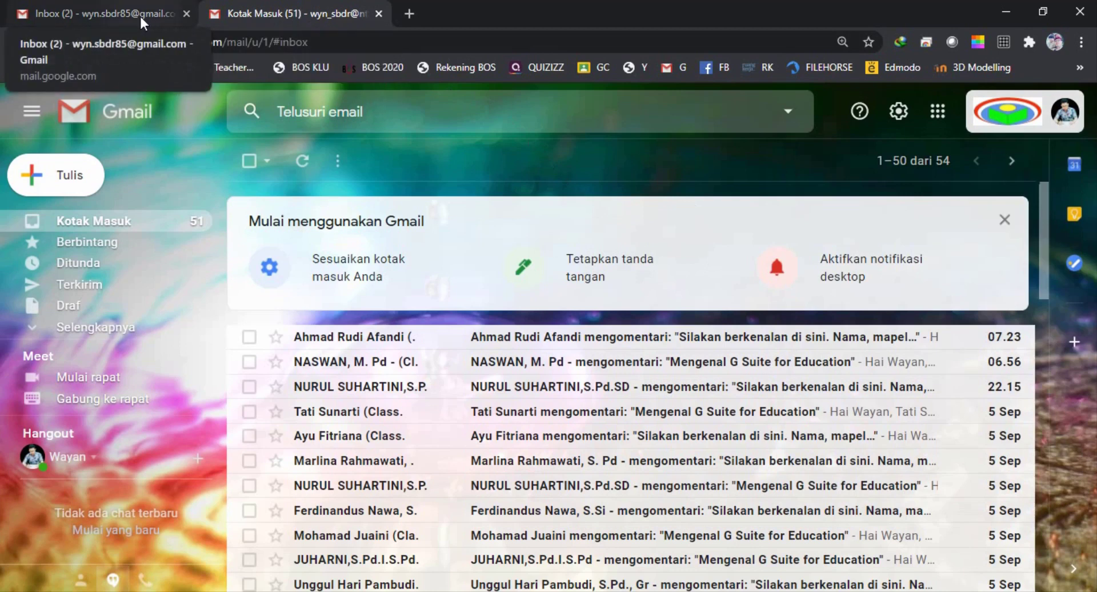
{"action": "left_click", "coordinate": [103, 18]}
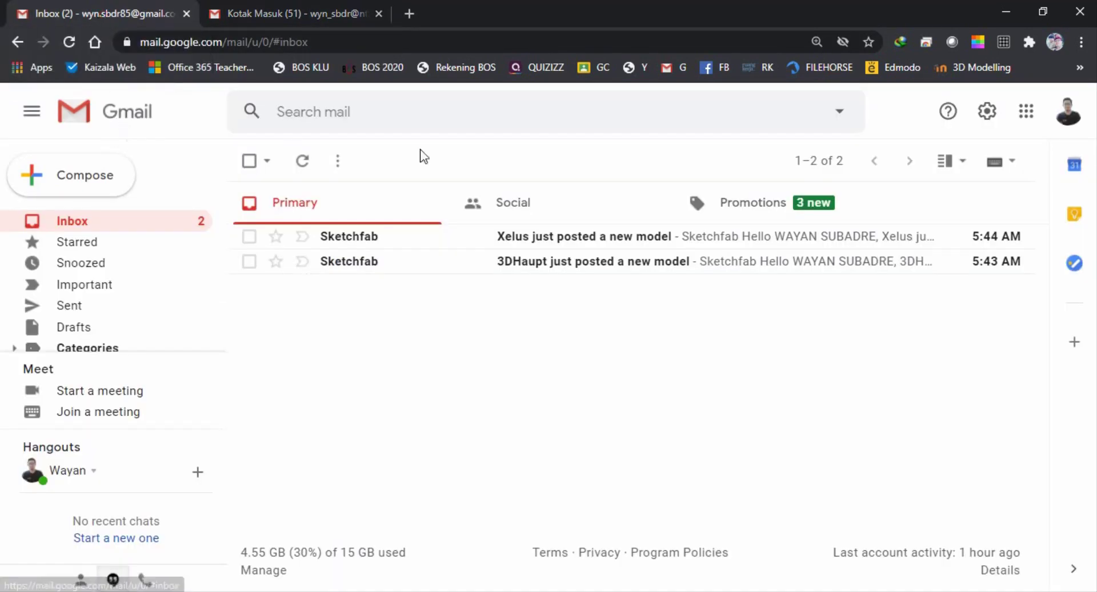
{"action": "left_click", "coordinate": [1076, 116]}
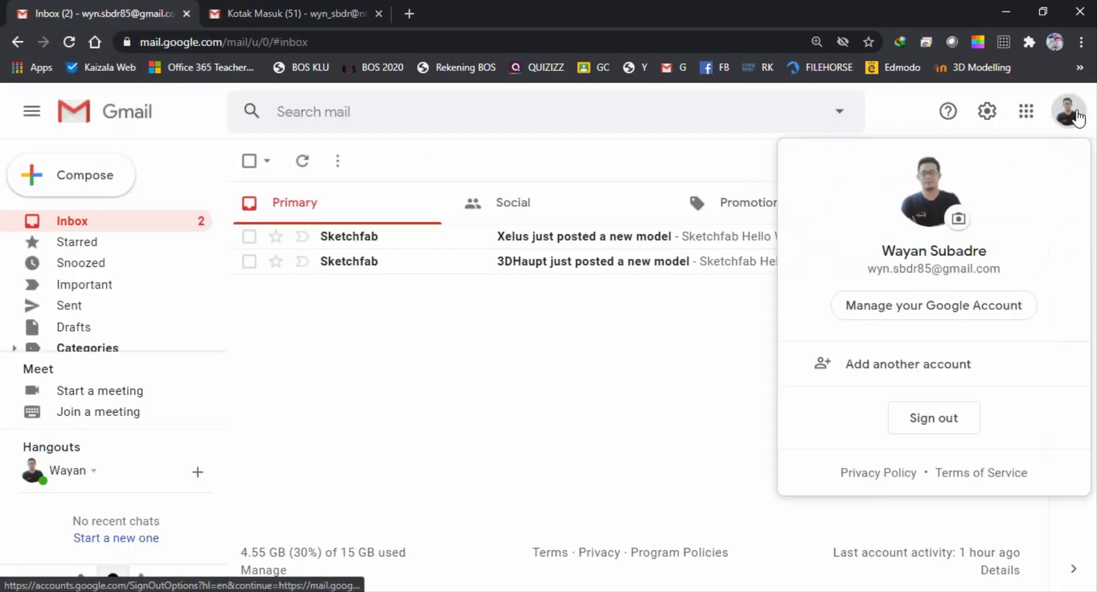
{"action": "left_click", "coordinate": [277, 14]}
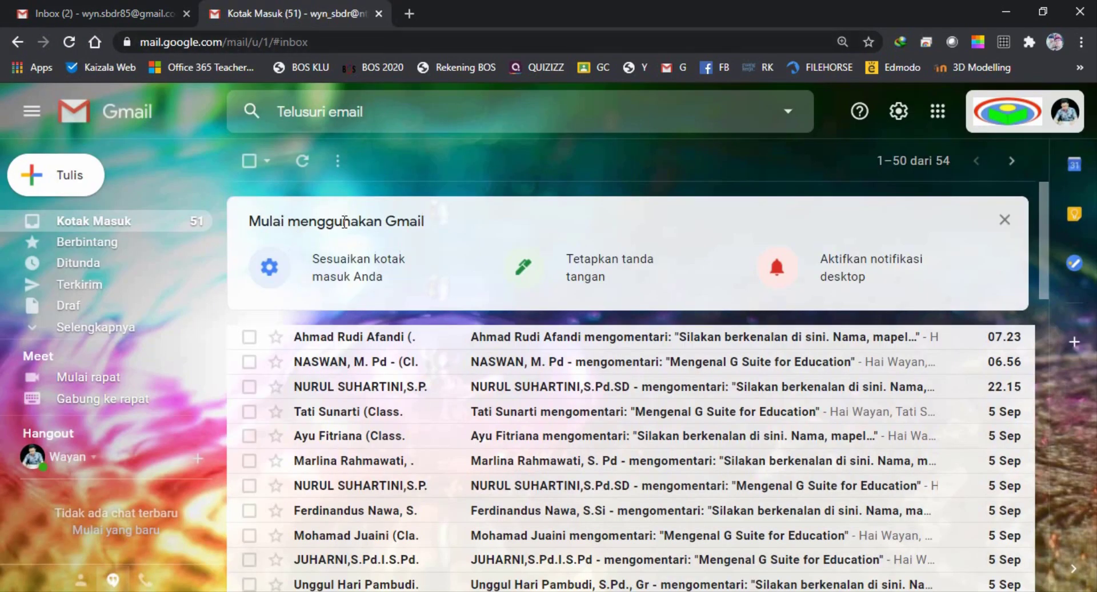
{"action": "left_click", "coordinate": [46, 173]}
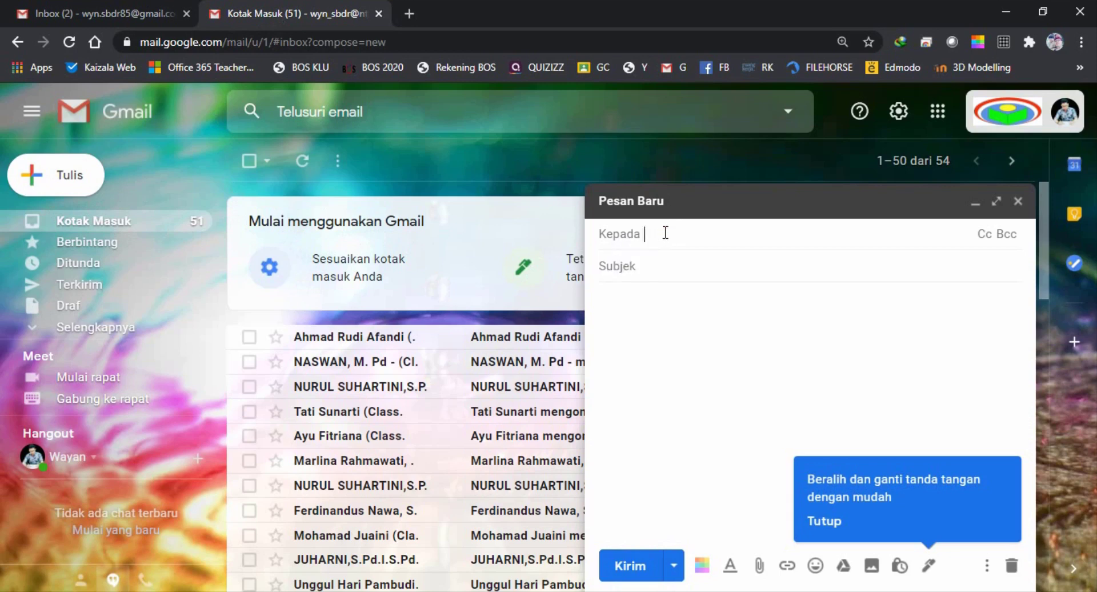
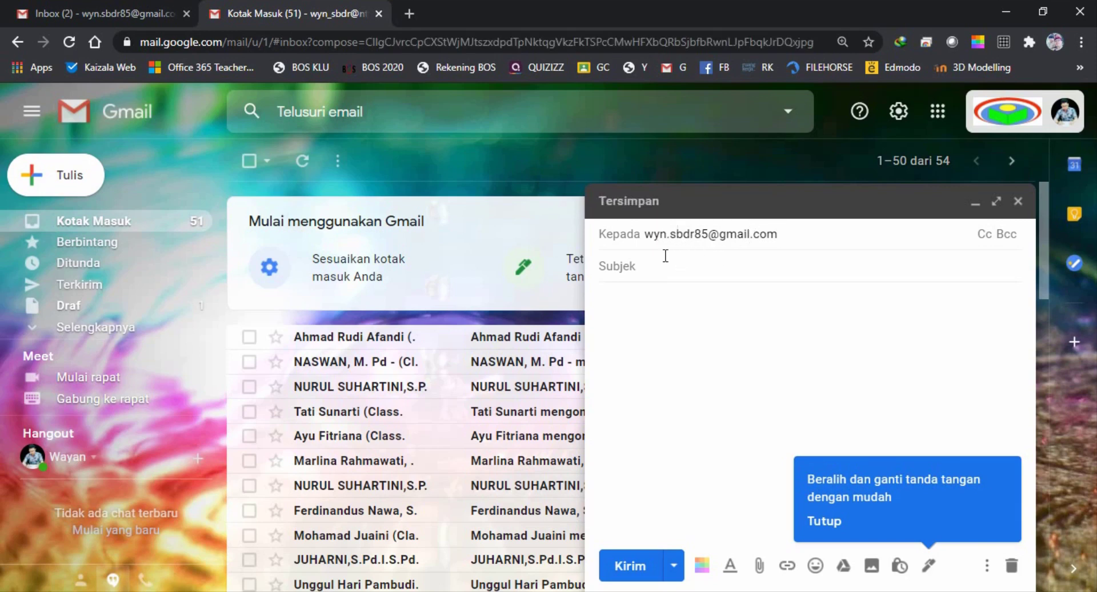
Address the message to the personal Gmail account with subject 'PENGIRIMAN DATA'
{"action": "left_click", "coordinate": [643, 269]}
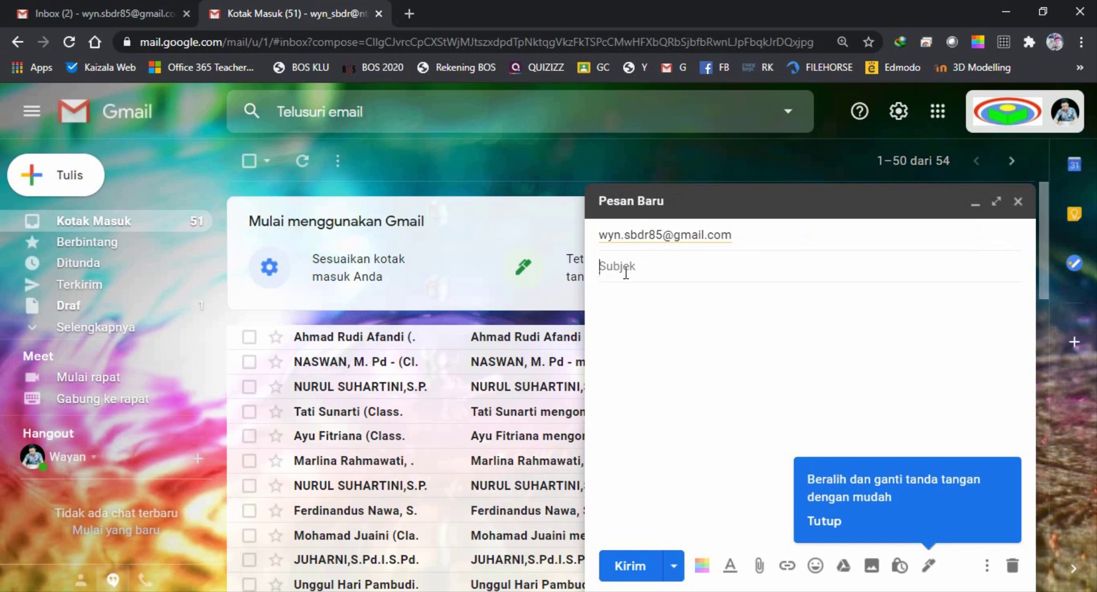
{"action": "type", "text": "PENGIRIMAN DATA"}
{"action": "left_click", "coordinate": [740, 232]}
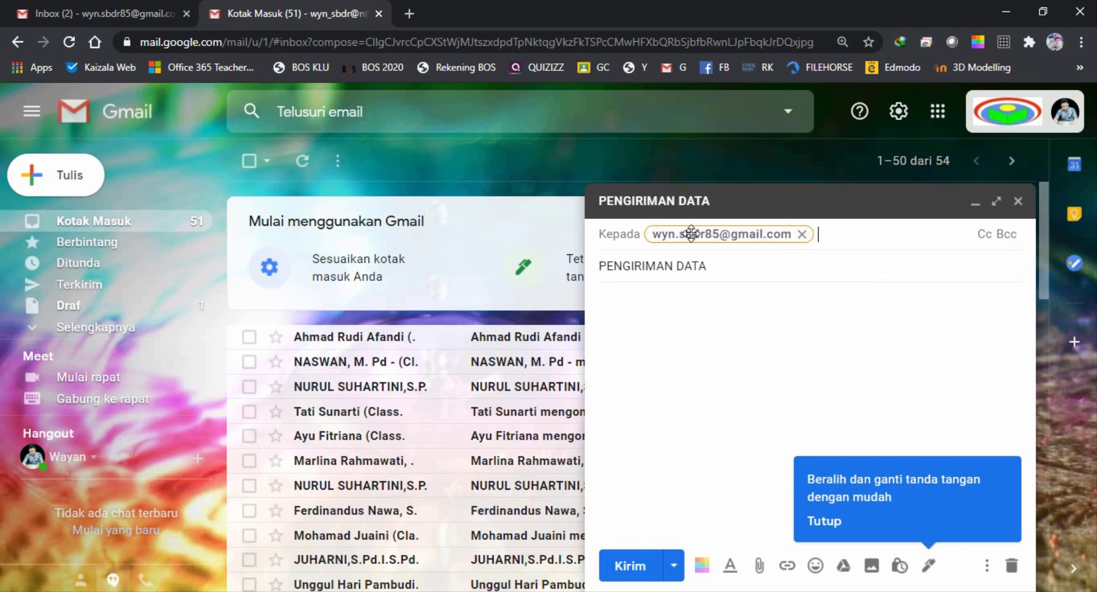
Add a personal Gmail address as the Cc recipient
{"action": "mouse_move", "coordinate": [653, 234]}
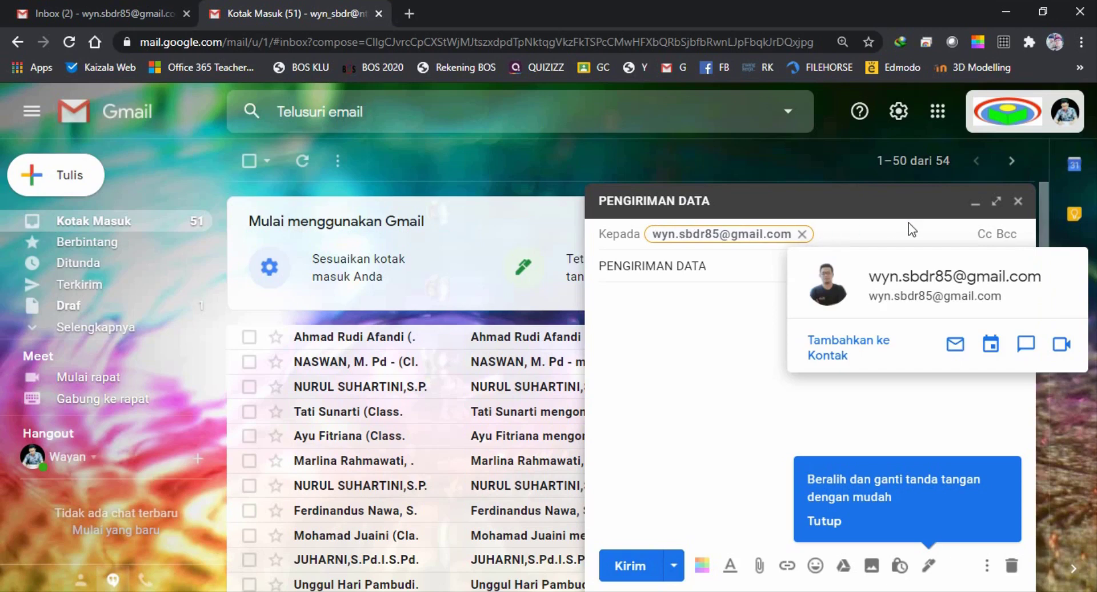
{"action": "left_click", "coordinate": [984, 235]}
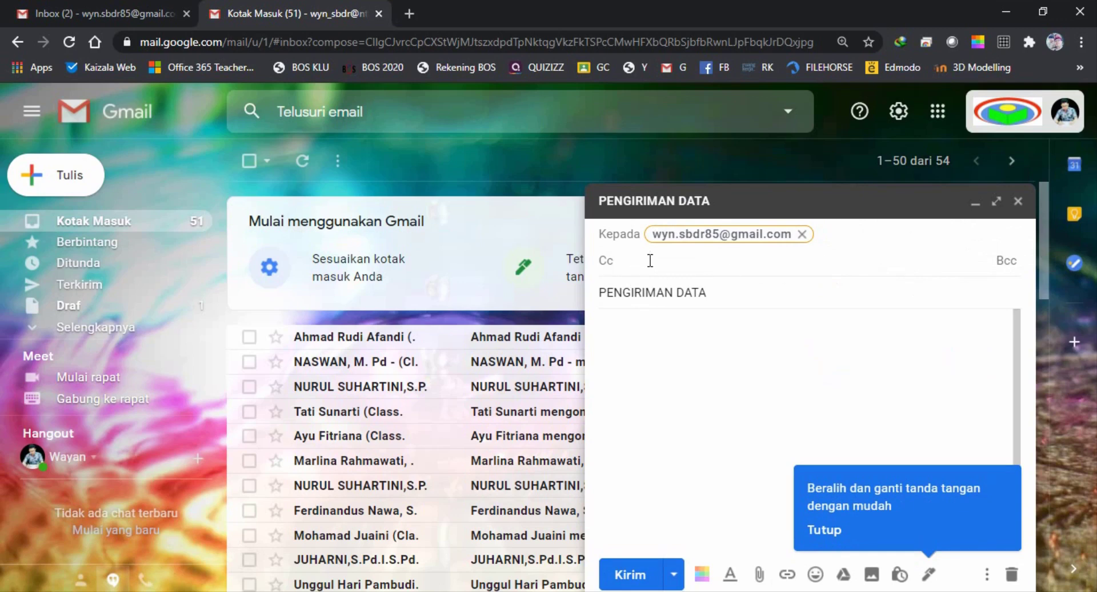
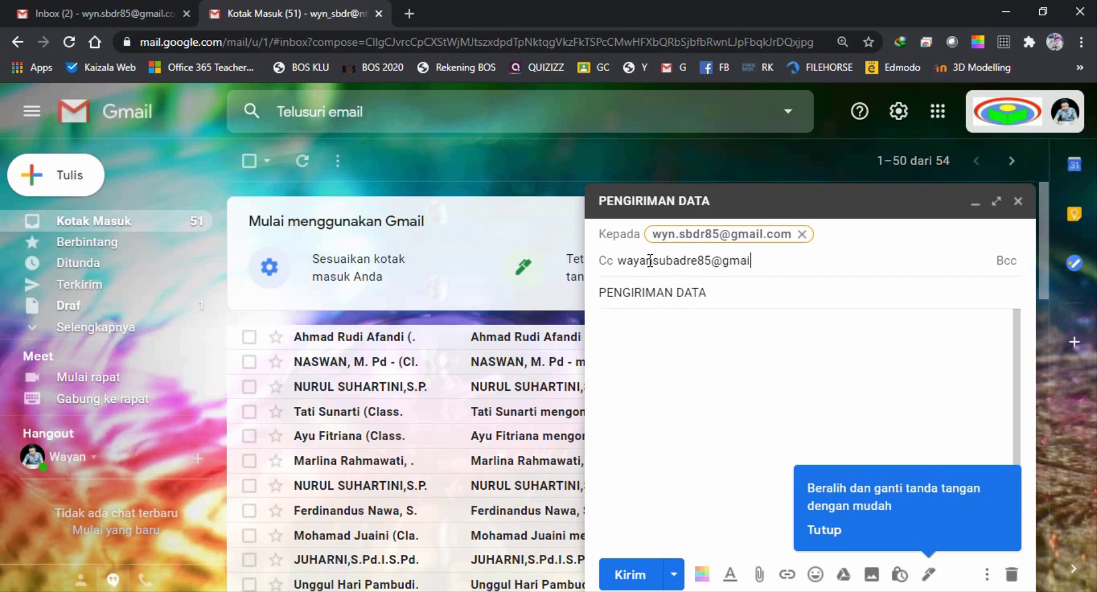
{"action": "left_click", "coordinate": [648, 342]}
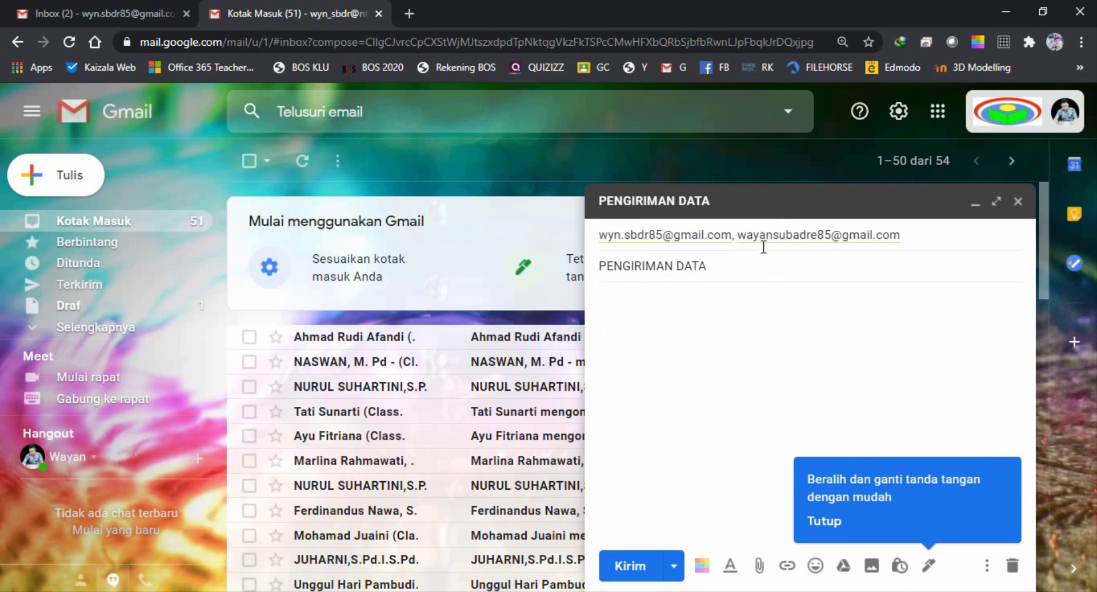
Add the school address as the Bcc recipient
{"action": "left_click", "coordinate": [921, 237]}
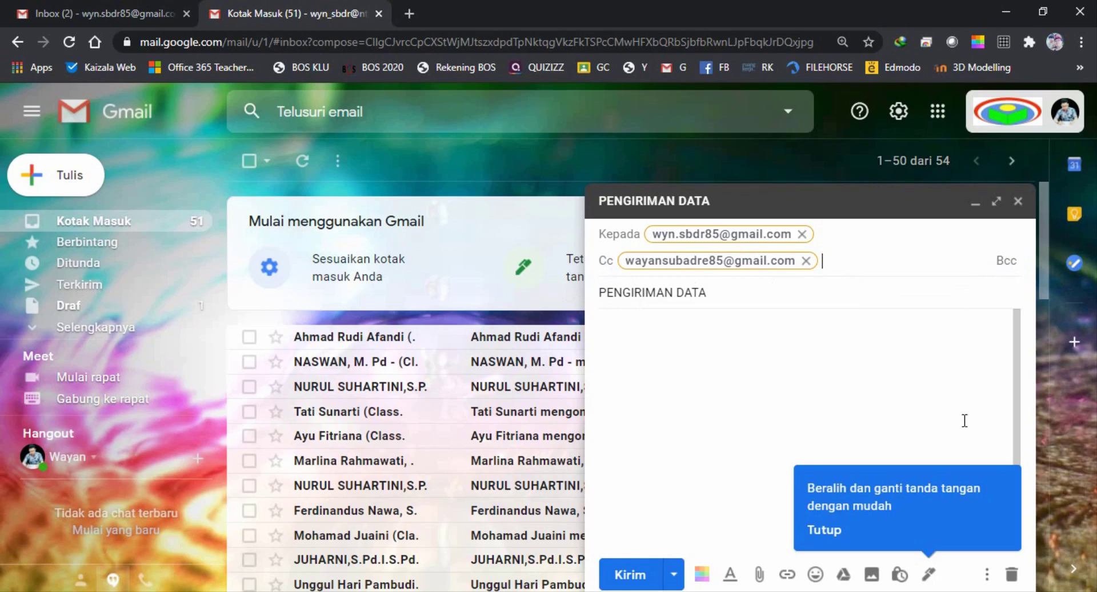
{"action": "left_click", "coordinate": [1006, 263]}
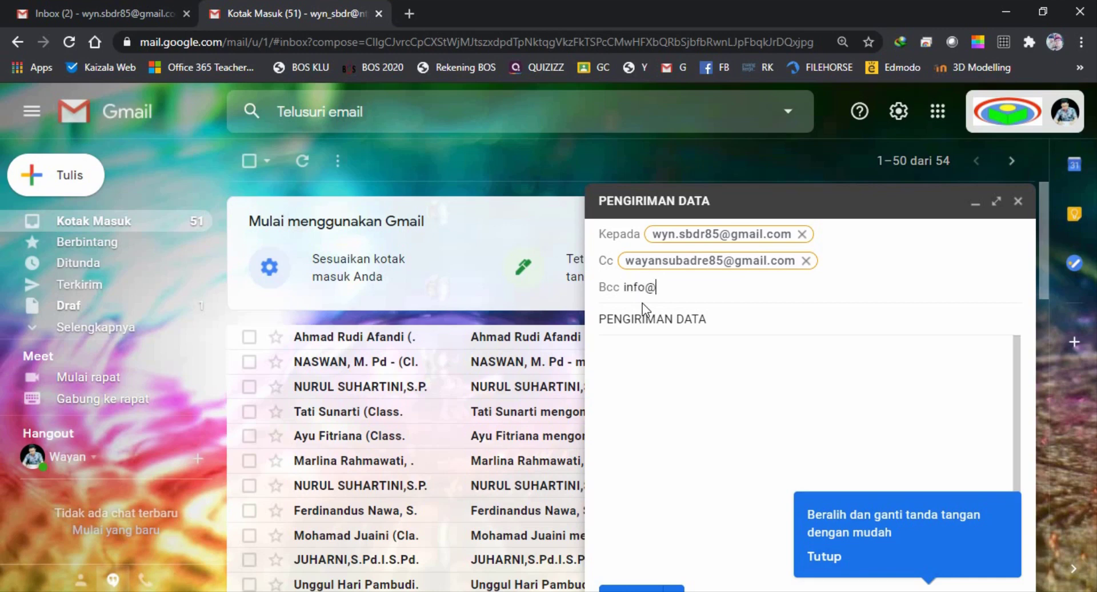
{"action": "type", "text": "pn3tanjung.sch.id"}
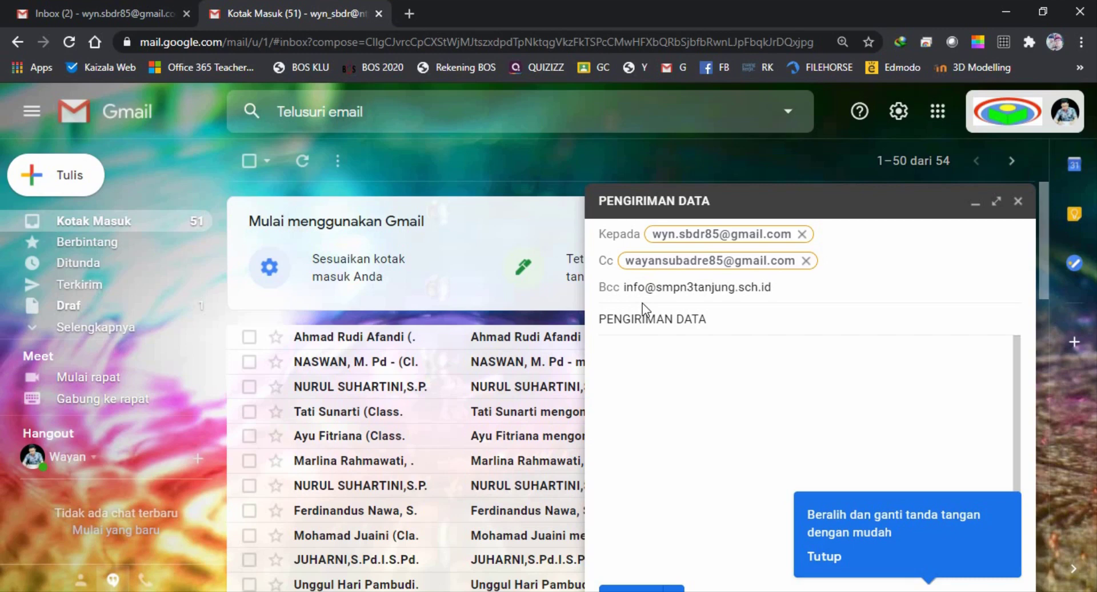
{"action": "left_click", "coordinate": [674, 373]}
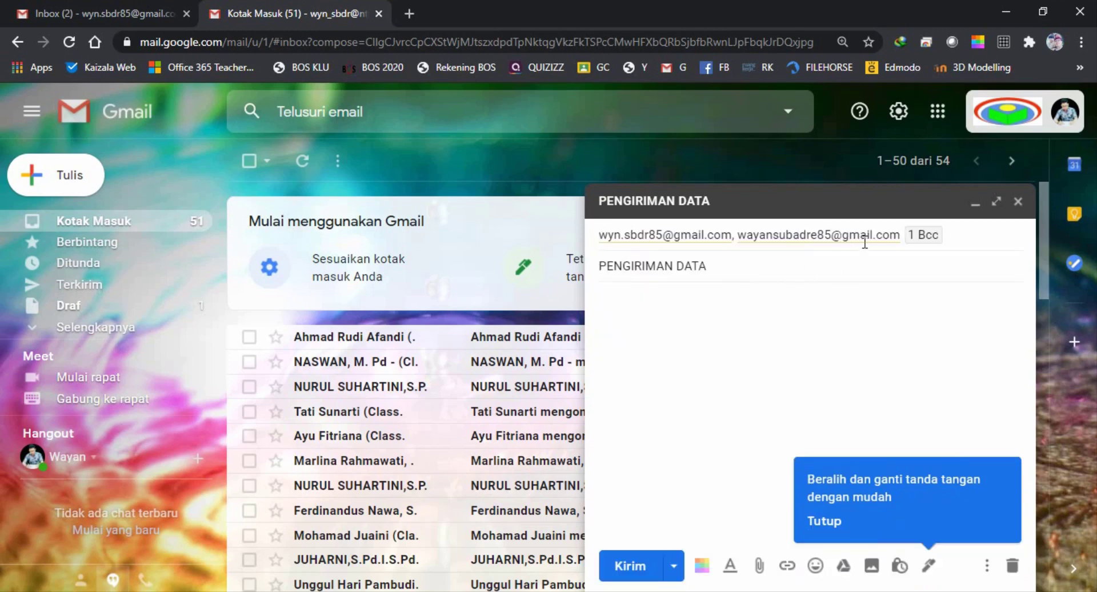
{"action": "left_click", "coordinate": [961, 235]}
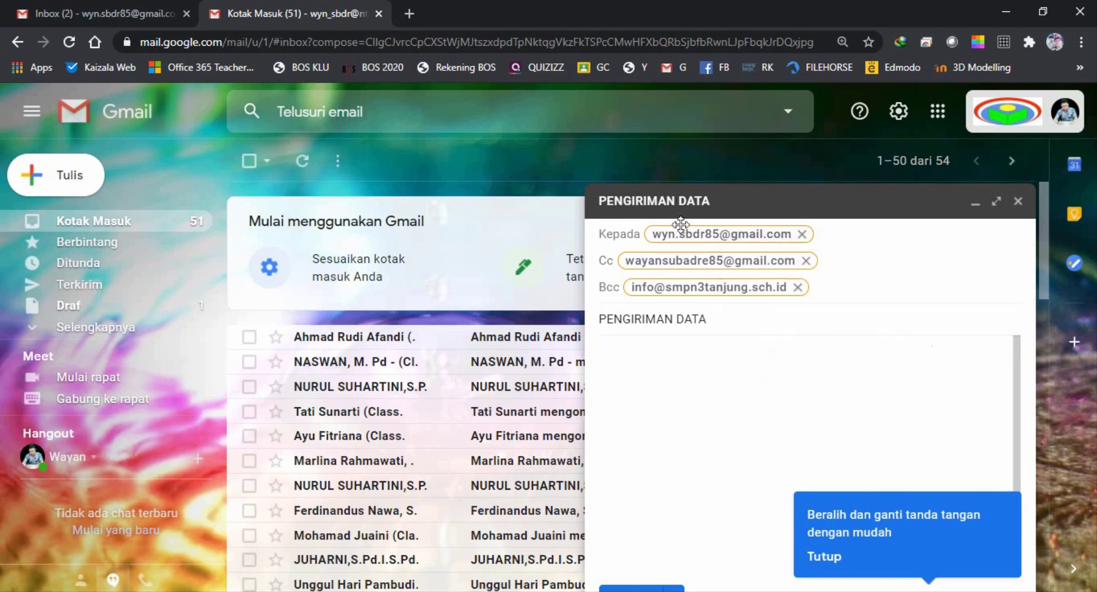
Write the greeting 'Selamat Pagi.' followed by a dotted fill-in line in the body
{"action": "mouse_move", "coordinate": [625, 263]}
{"action": "mouse_move", "coordinate": [633, 293]}
{"action": "left_click", "coordinate": [684, 362]}
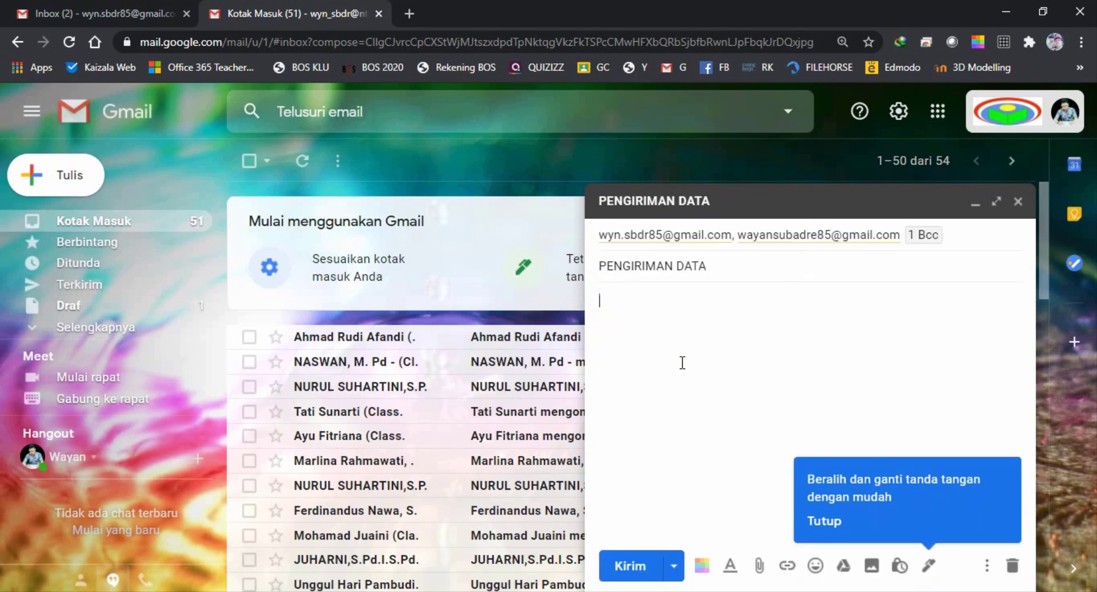
{"action": "left_click", "coordinate": [706, 269]}
{"action": "left_click", "coordinate": [675, 327]}
{"action": "type", "text": "lamat Pagi"}
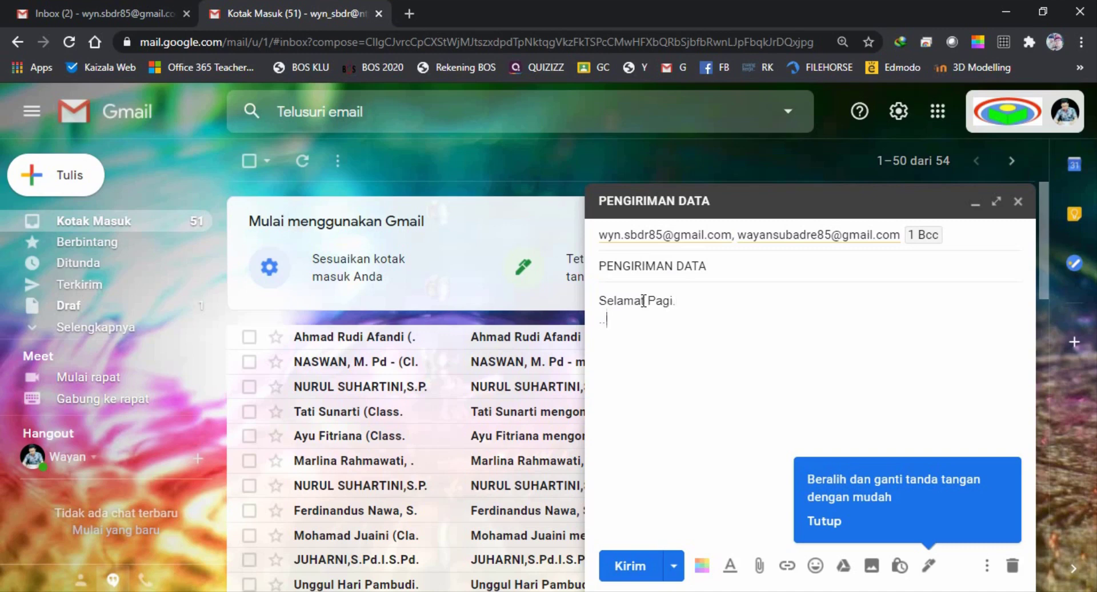
{"action": "type", "text": ". ..............................................................................................................."}
Duplicate the dotted line onto several new lines below it
{"action": "left_click_drag", "start_coordinate": [955, 320], "coordinate": [602, 315]}
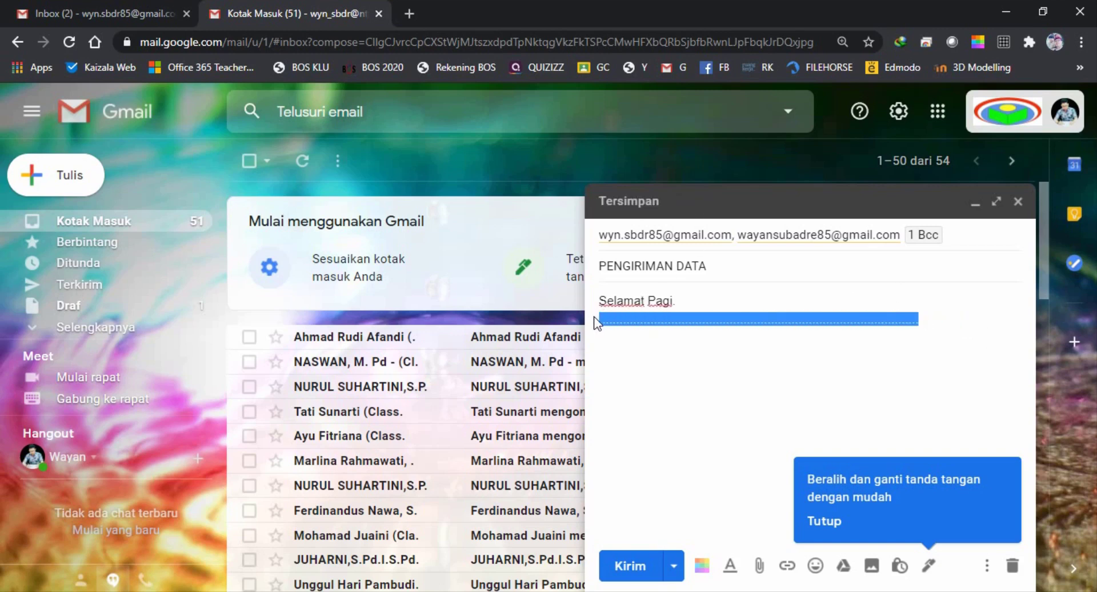
{"action": "left_click", "coordinate": [955, 319]}
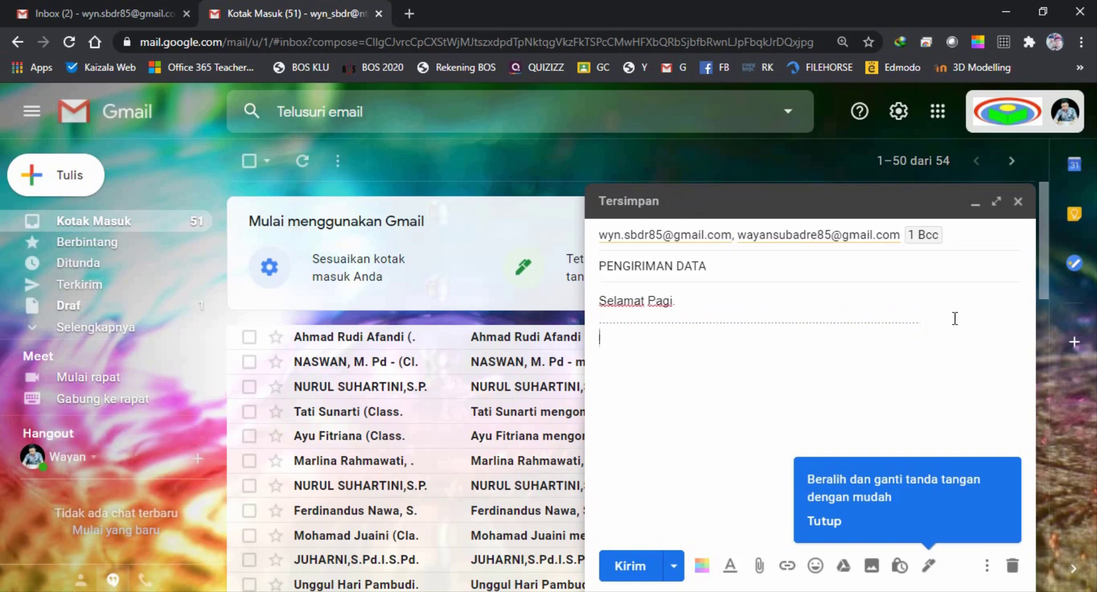
{"action": "key", "text": "ctrl+v"}
{"action": "key", "text": "Return"}
{"action": "key", "text": "ctrl+v"}
{"action": "key", "text": "Return"}
{"action": "key", "text": "ctrl+v"}
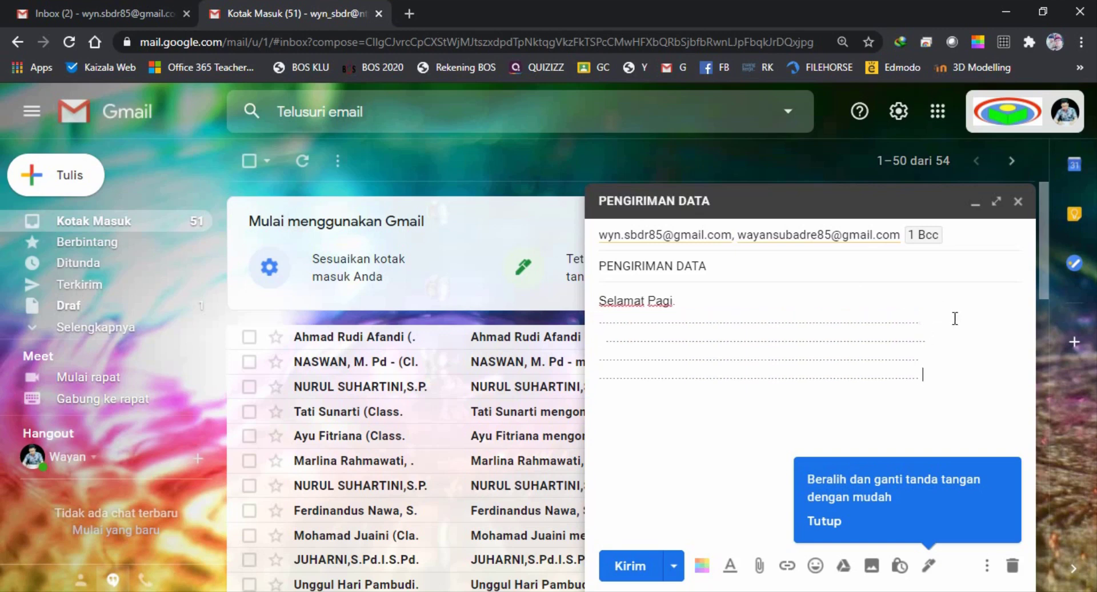
Add the closing 'Salam' and dismiss the signature tip
{"action": "left_click", "coordinate": [607, 342]}
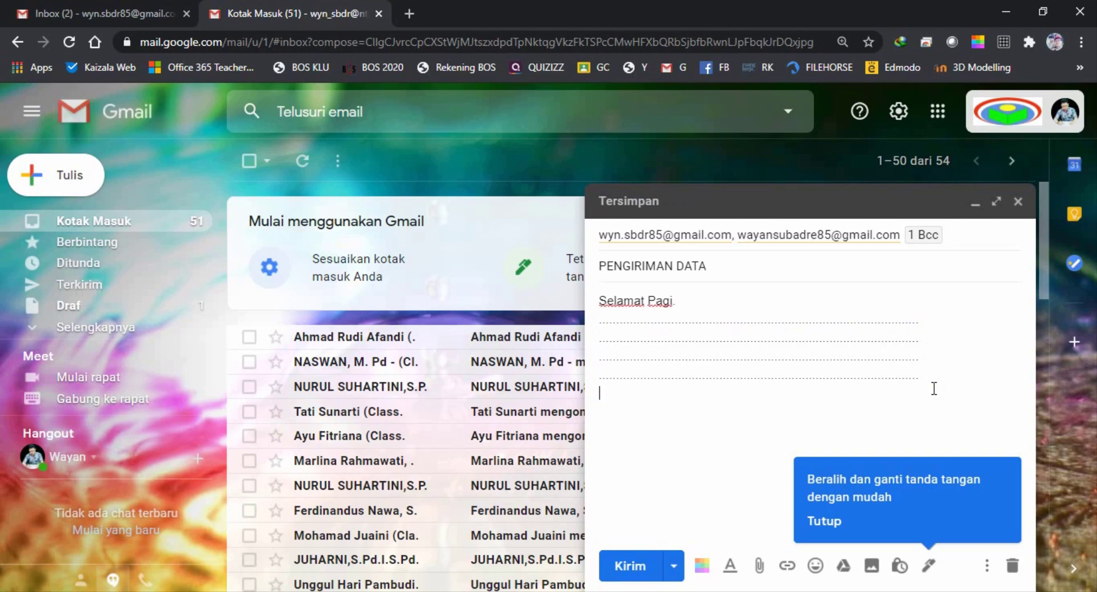
{"action": "type", "text": "Salam"}
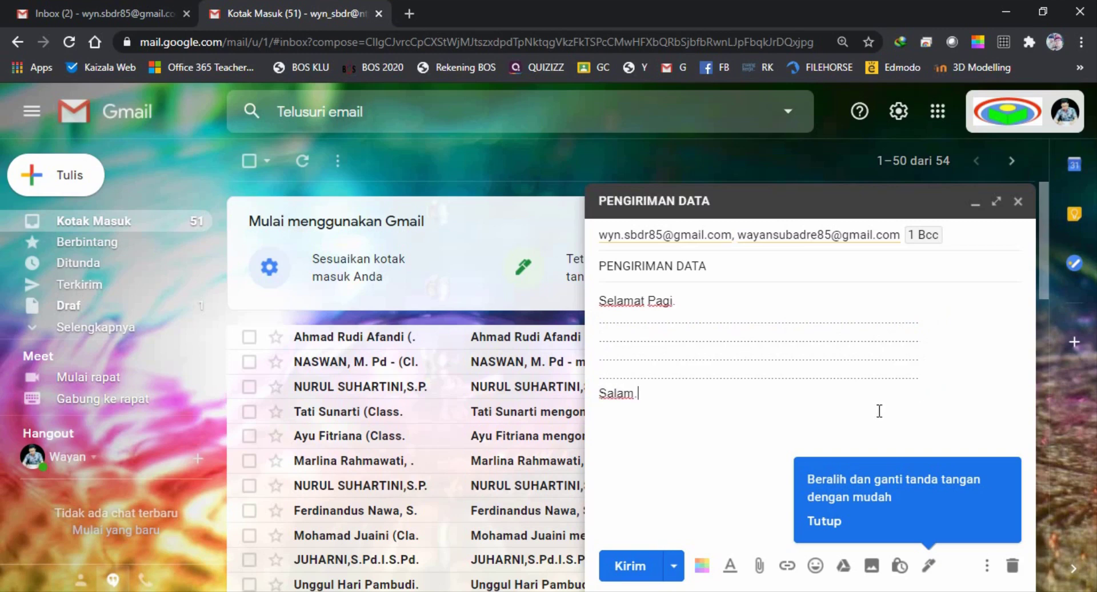
{"action": "left_click", "coordinate": [836, 532]}
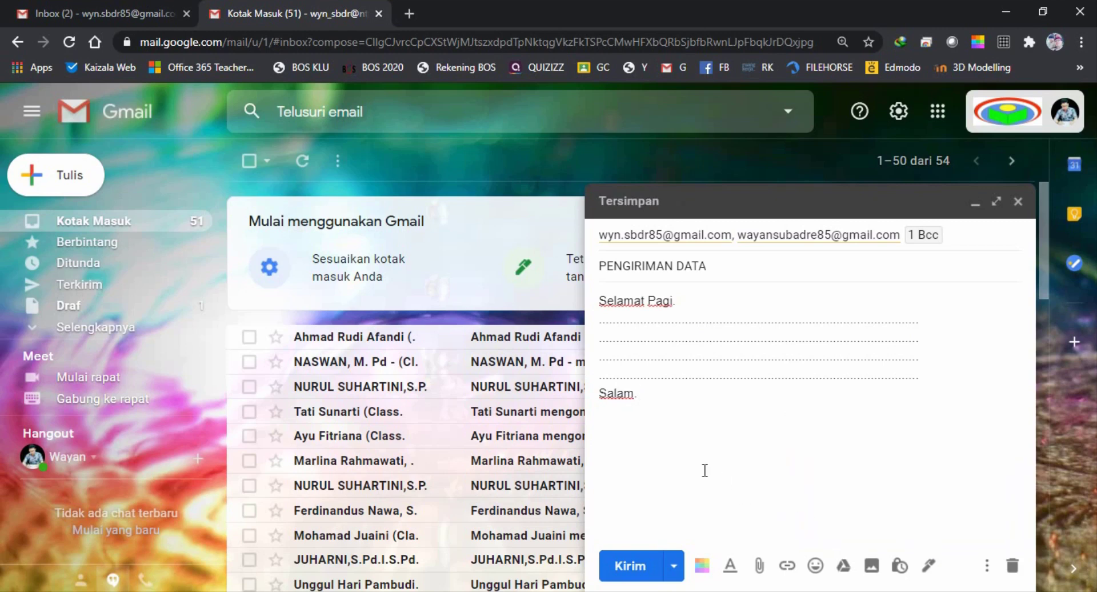
{"action": "left_click", "coordinate": [647, 395]}
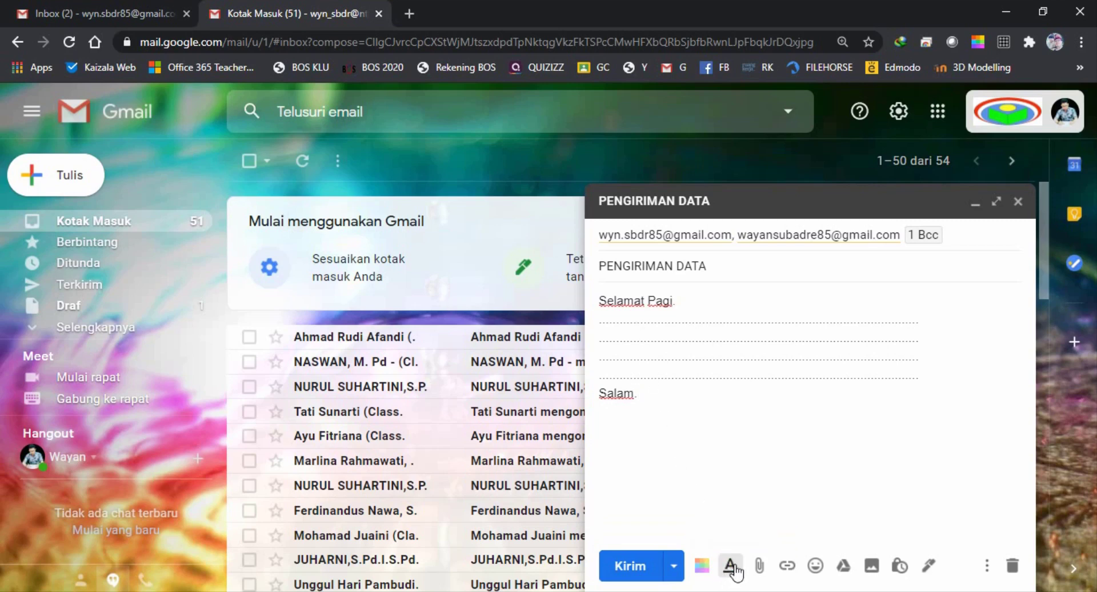
Make the entire message body bold using the formatting toolbar
{"action": "left_click", "coordinate": [730, 566]}
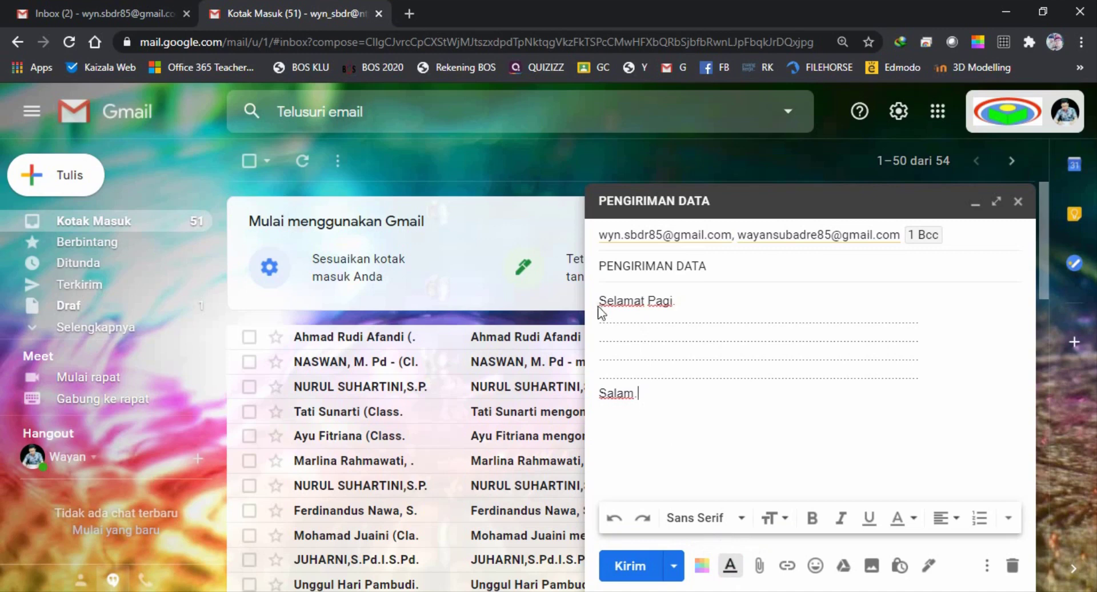
{"action": "left_click_drag", "start_coordinate": [600, 298], "coordinate": [679, 407]}
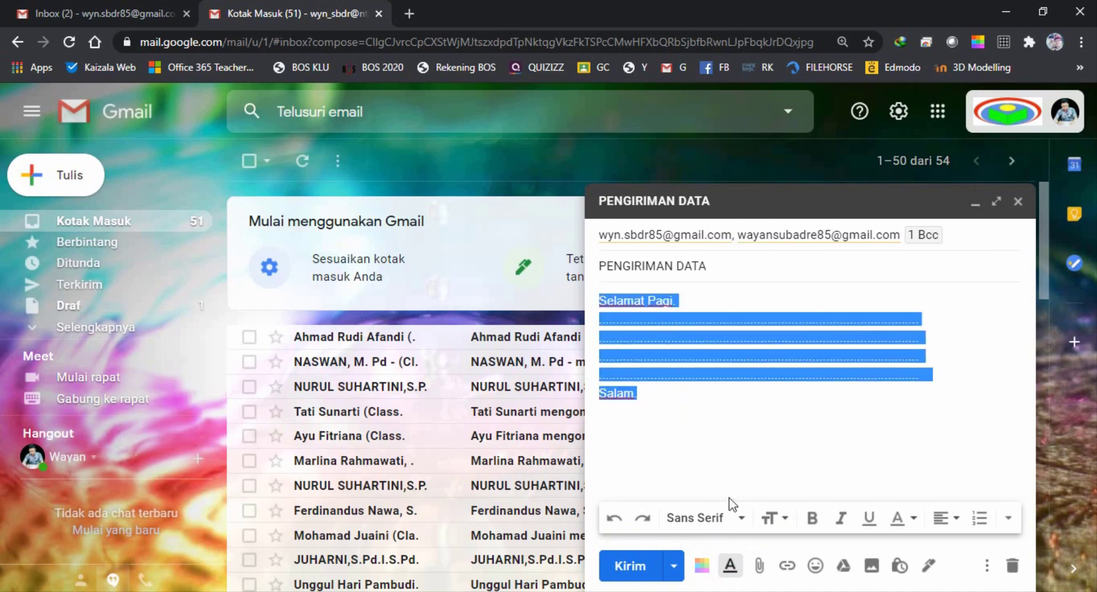
{"action": "left_click", "coordinate": [812, 518]}
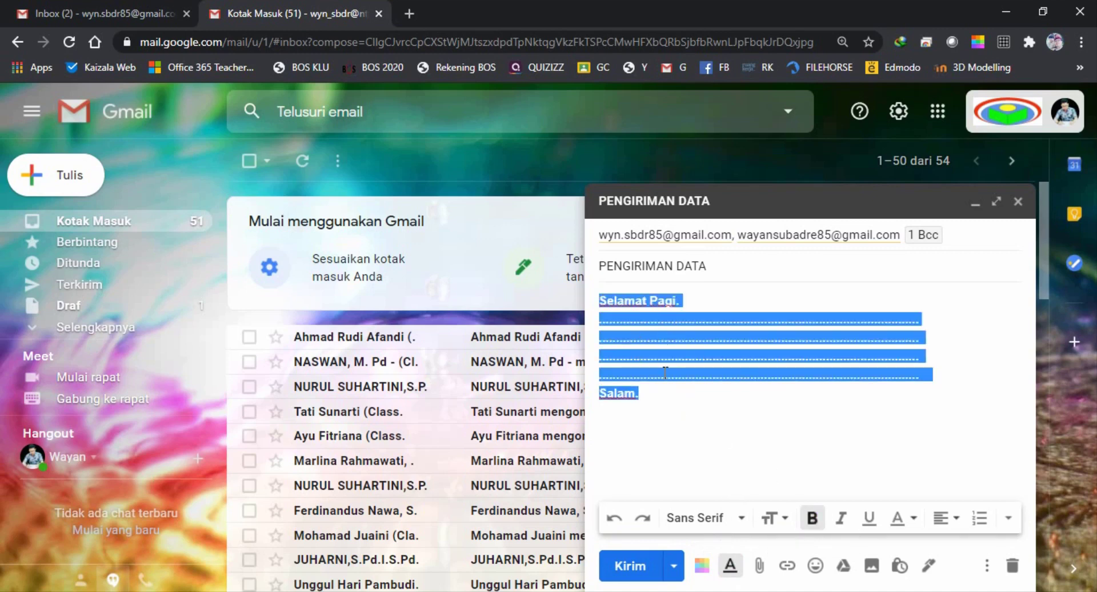
{"action": "left_click", "coordinate": [648, 401]}
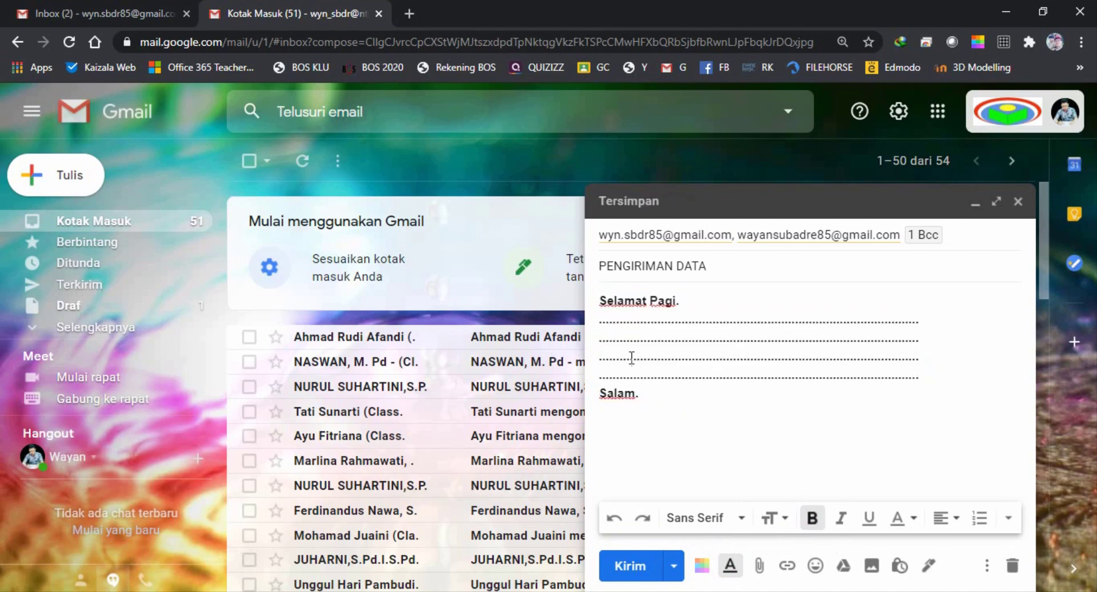
Give the 'Selamat Pagi.' greeting a blue background and red text
{"action": "left_click_drag", "start_coordinate": [681, 301], "coordinate": [604, 297]}
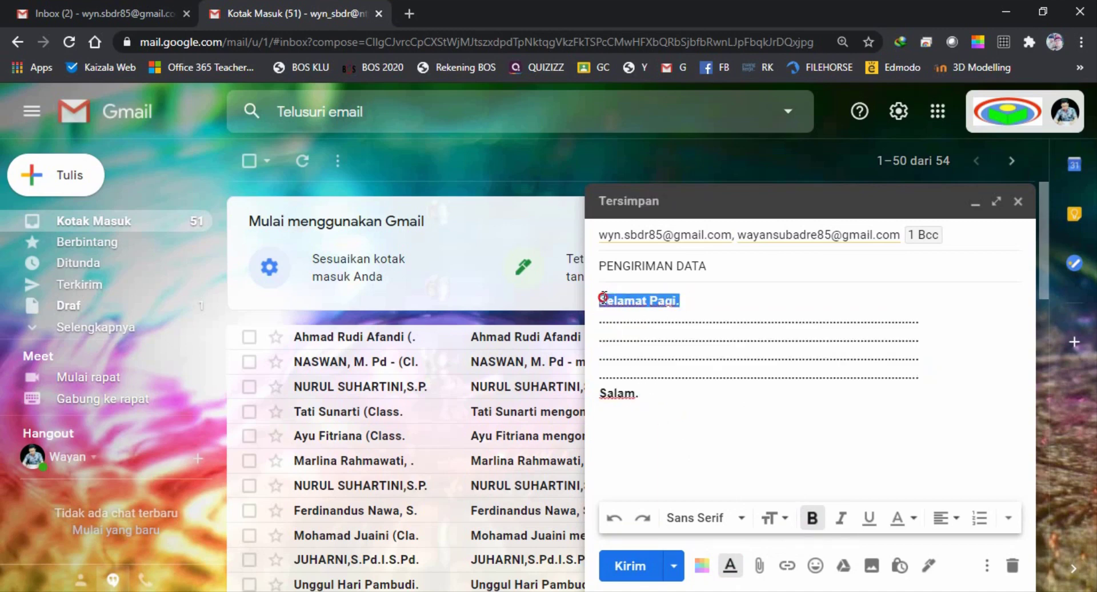
{"action": "left_click", "coordinate": [915, 520]}
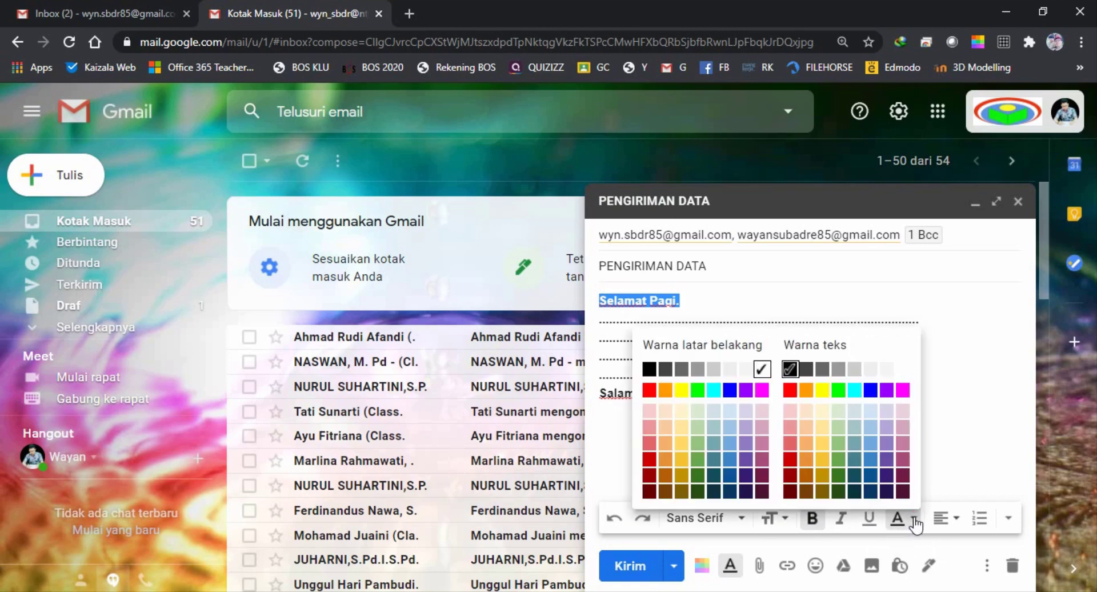
{"action": "left_click", "coordinate": [730, 391]}
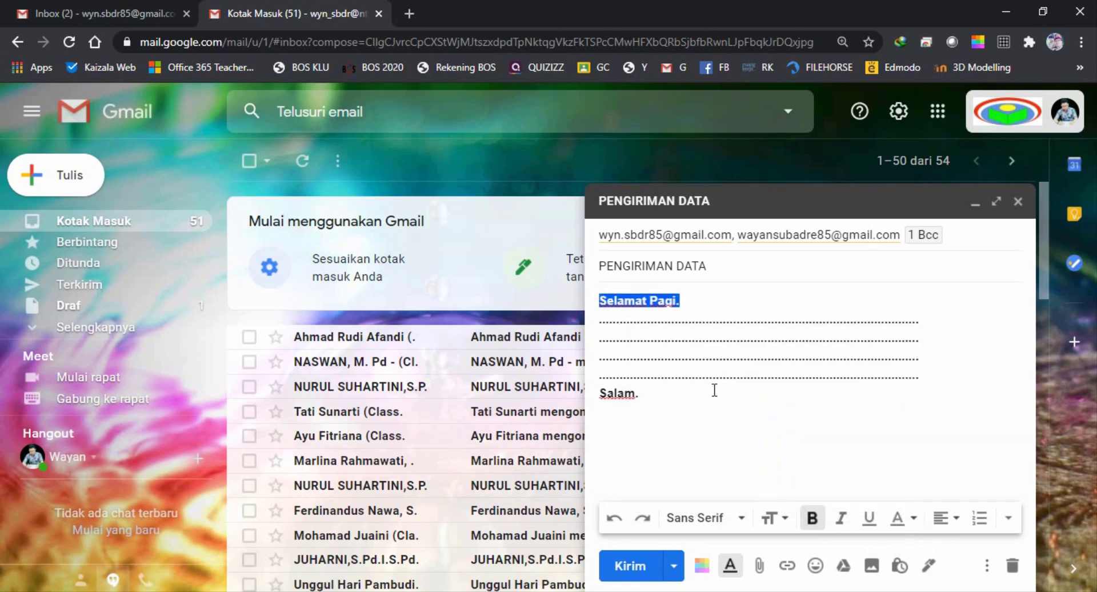
{"action": "left_click", "coordinate": [690, 390]}
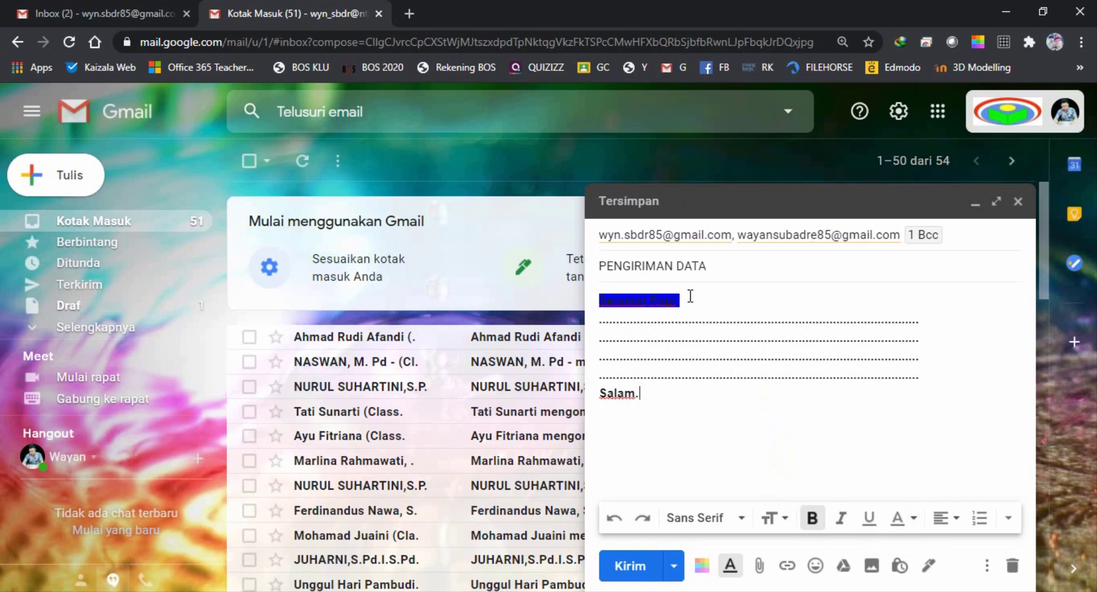
{"action": "left_click_drag", "start_coordinate": [686, 301], "coordinate": [599, 294]}
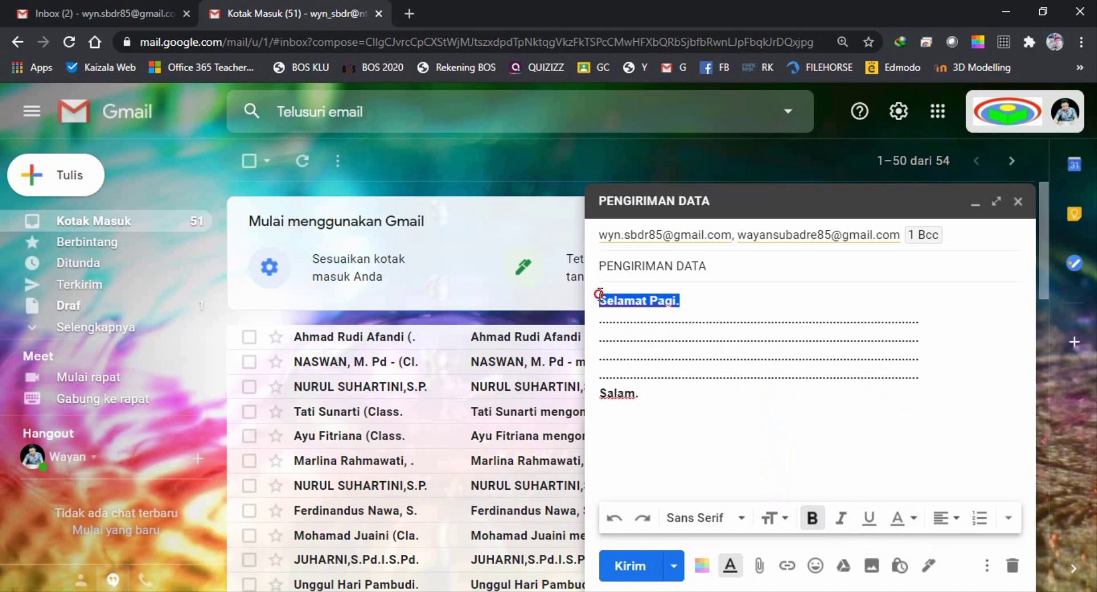
{"action": "left_click", "coordinate": [914, 519]}
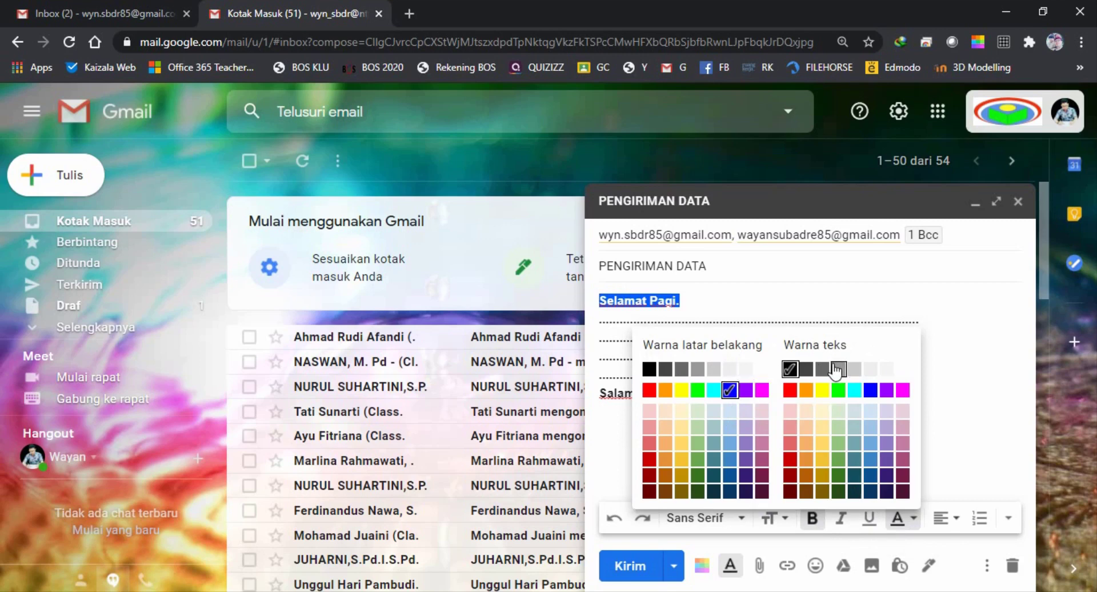
{"action": "left_click", "coordinate": [791, 391]}
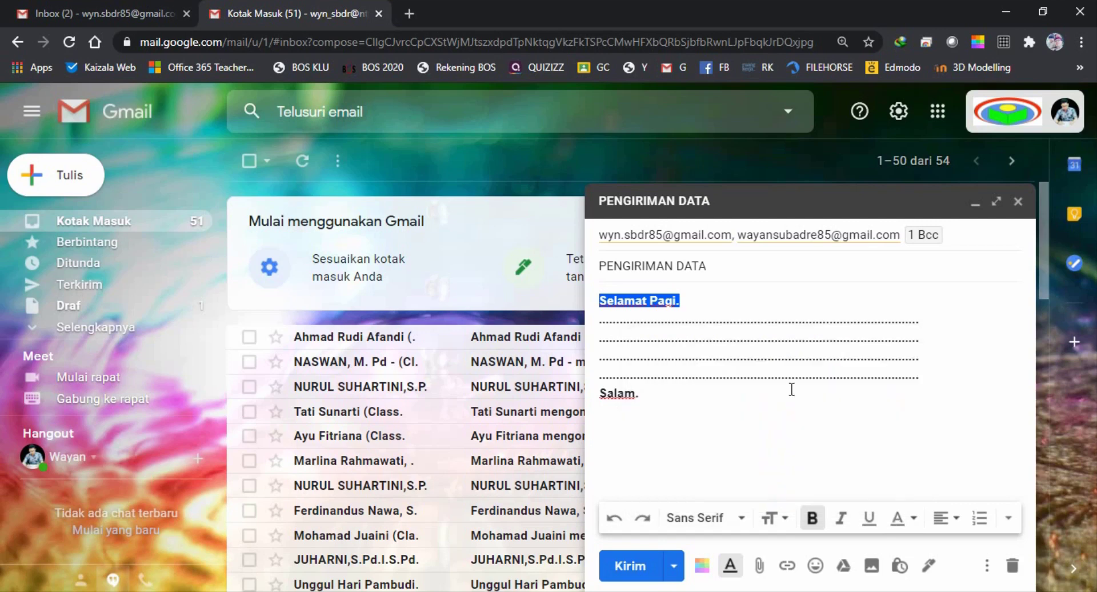
{"action": "left_click", "coordinate": [738, 429]}
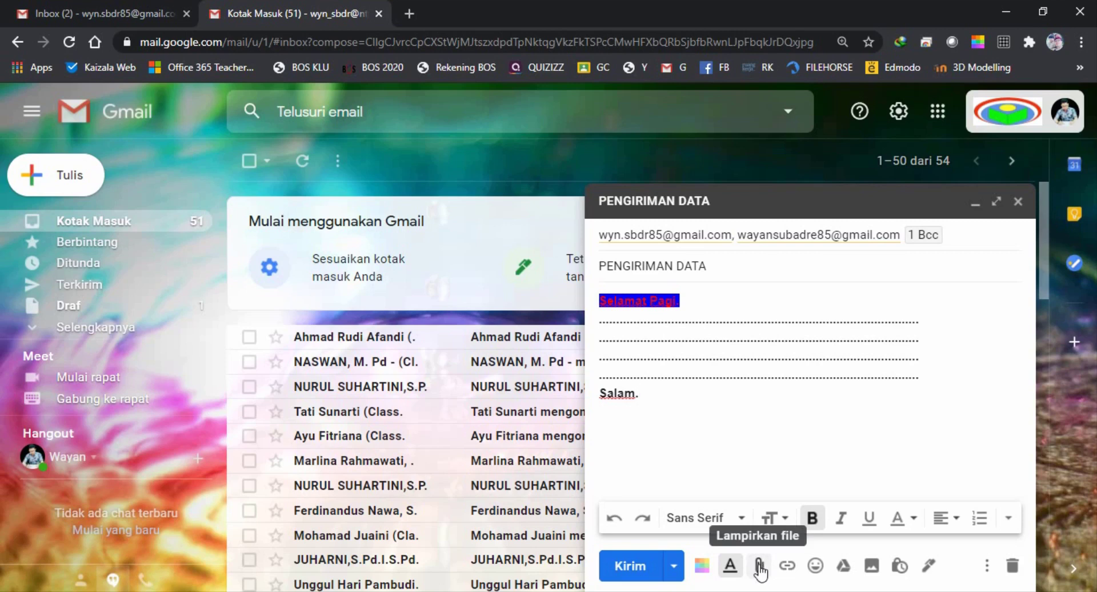
Attach Penilaian Video Pembelajaran.pdf from the Downloads folder to the draft
{"action": "left_click", "coordinate": [759, 566]}
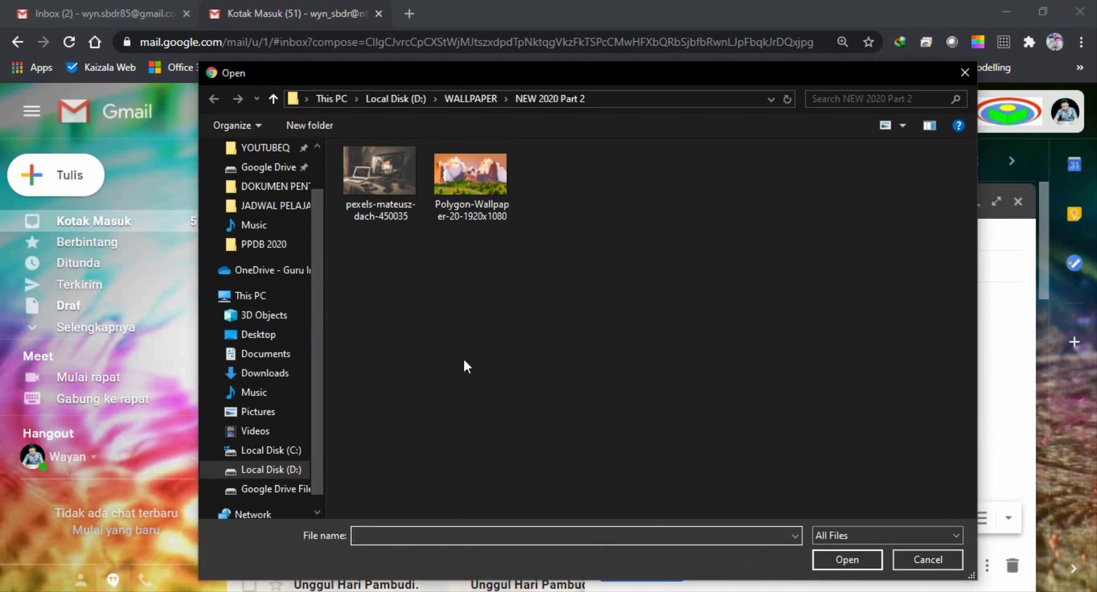
{"action": "left_click", "coordinate": [266, 373]}
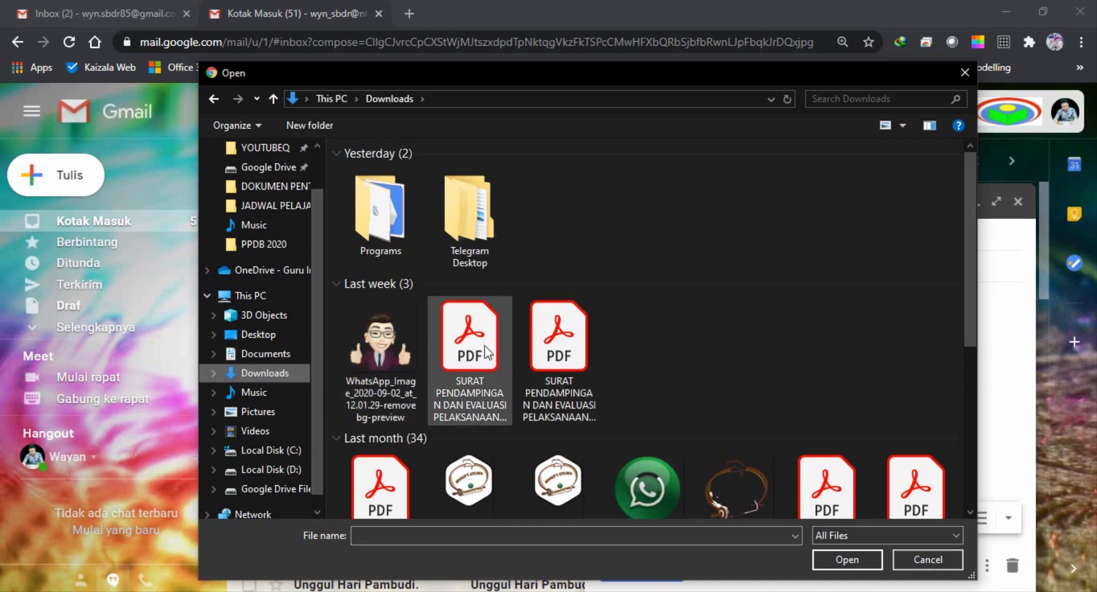
{"action": "left_click", "coordinate": [565, 337]}
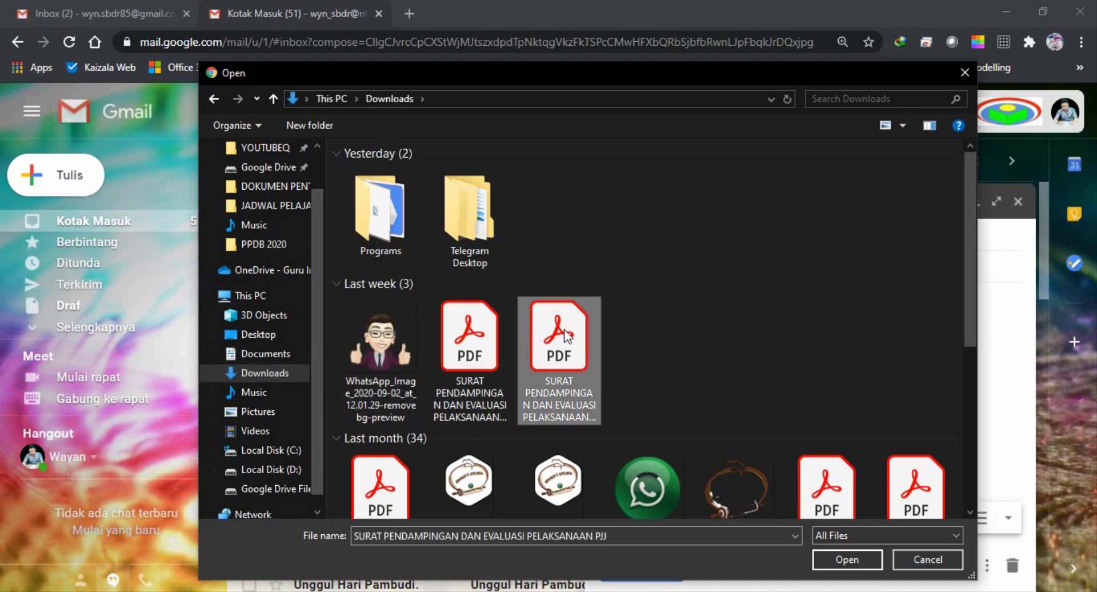
{"action": "scroll", "coordinate": [637, 406], "scroll_direction": "down", "scroll_amount": 3}
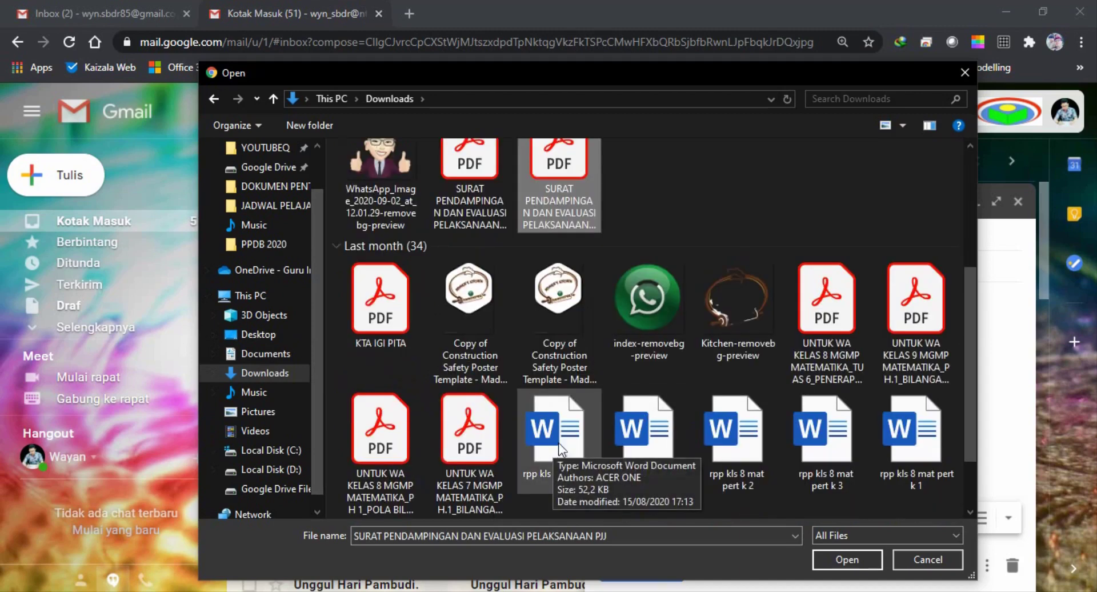
{"action": "scroll", "coordinate": [715, 377], "scroll_direction": "down", "scroll_amount": 5}
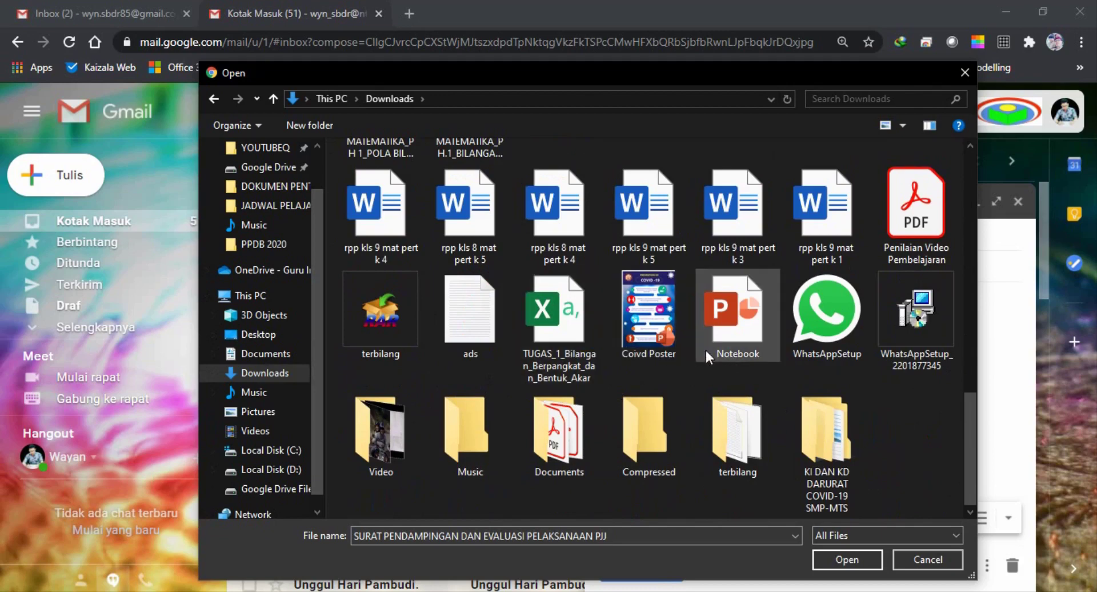
{"action": "left_click", "coordinate": [741, 326]}
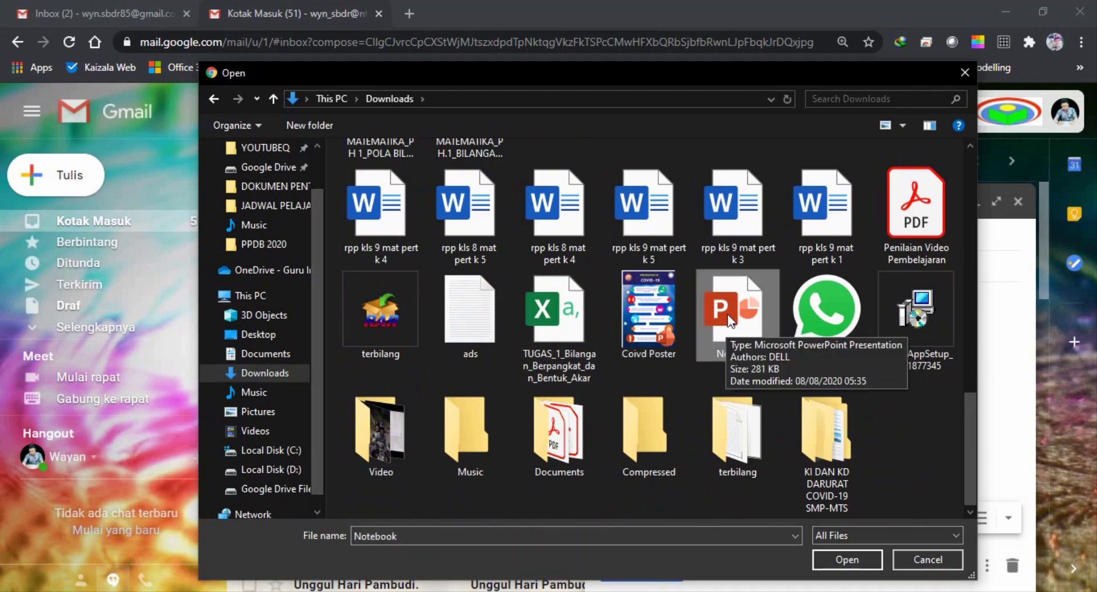
{"action": "left_click", "coordinate": [927, 224]}
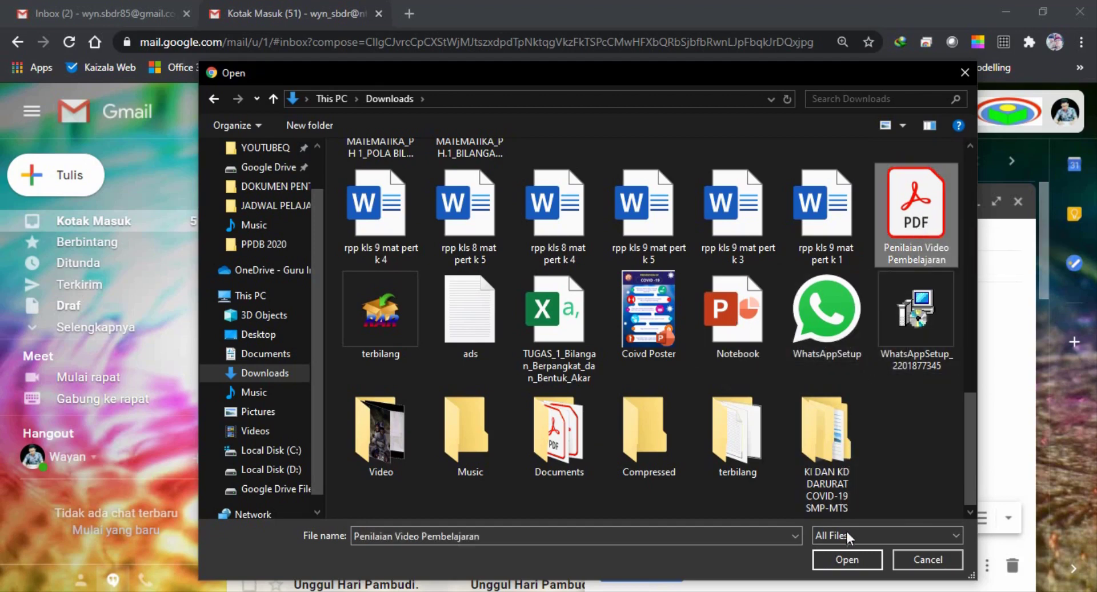
{"action": "left_click", "coordinate": [857, 560]}
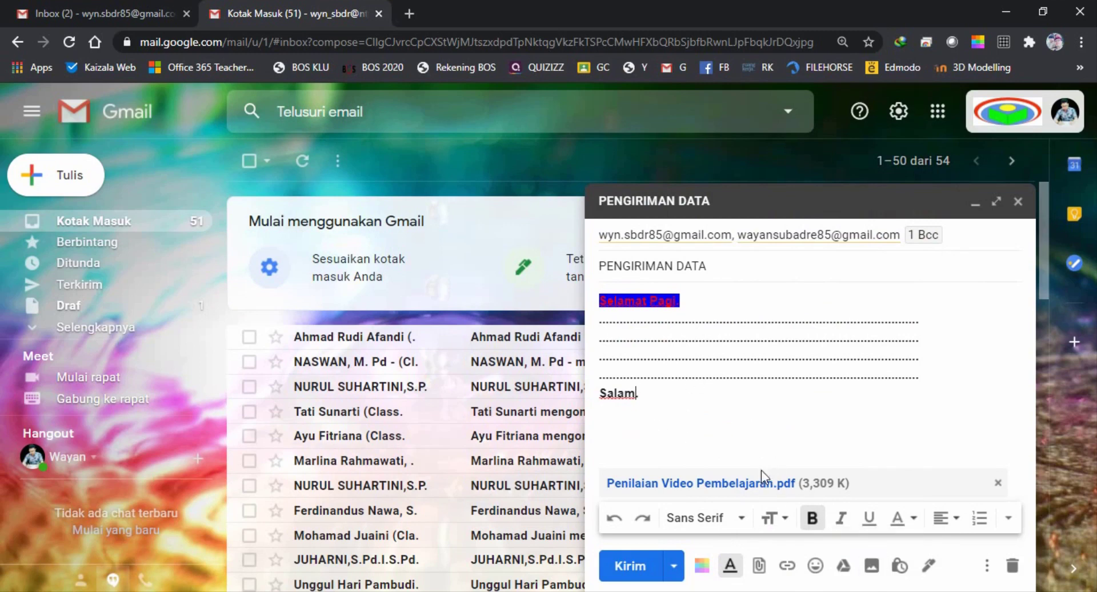
Add a final period and send the PENGIRIMAN DATA email now, without scheduling it
{"action": "type", "text": "."}
{"action": "left_click", "coordinate": [676, 569]}
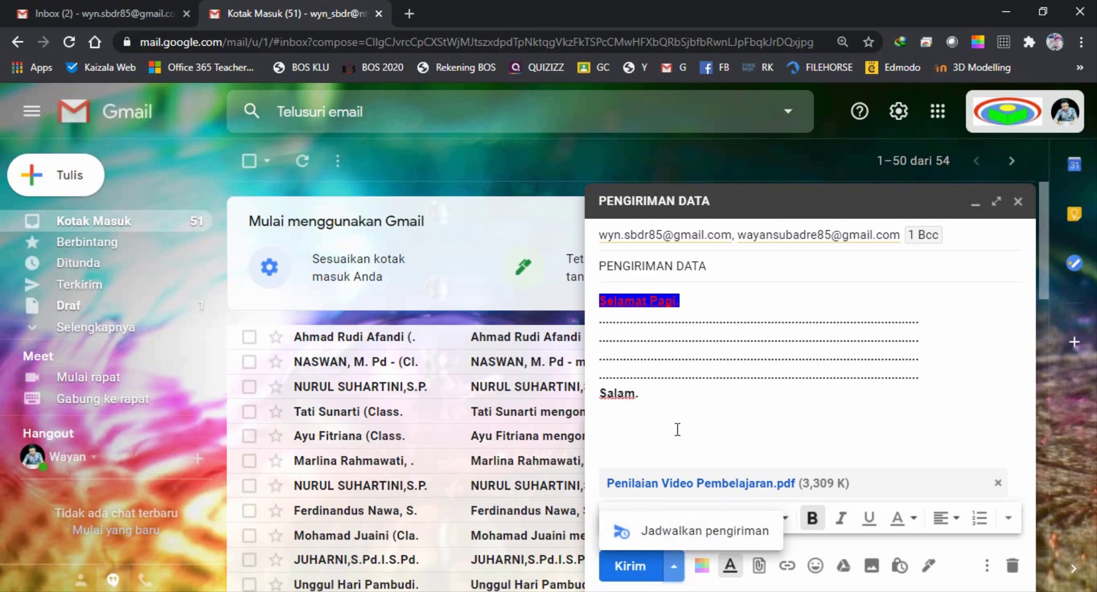
{"action": "left_click", "coordinate": [659, 424]}
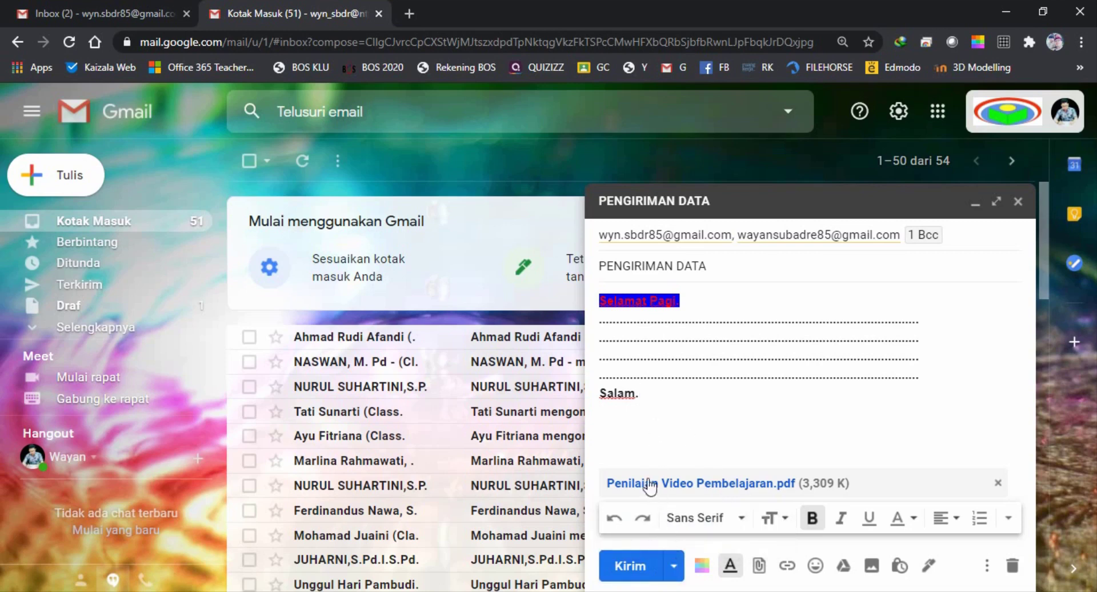
{"action": "left_click", "coordinate": [630, 565]}
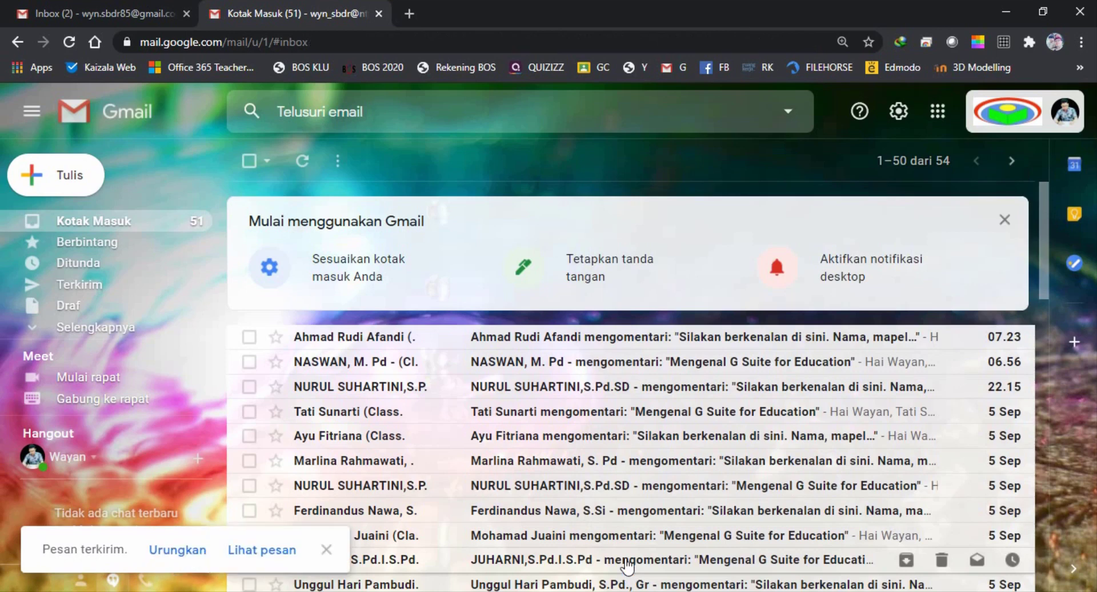
In Terkirim, open the PENGIRIMAN DATA thread and expand the original message with its PDF
{"action": "left_click", "coordinate": [326, 549]}
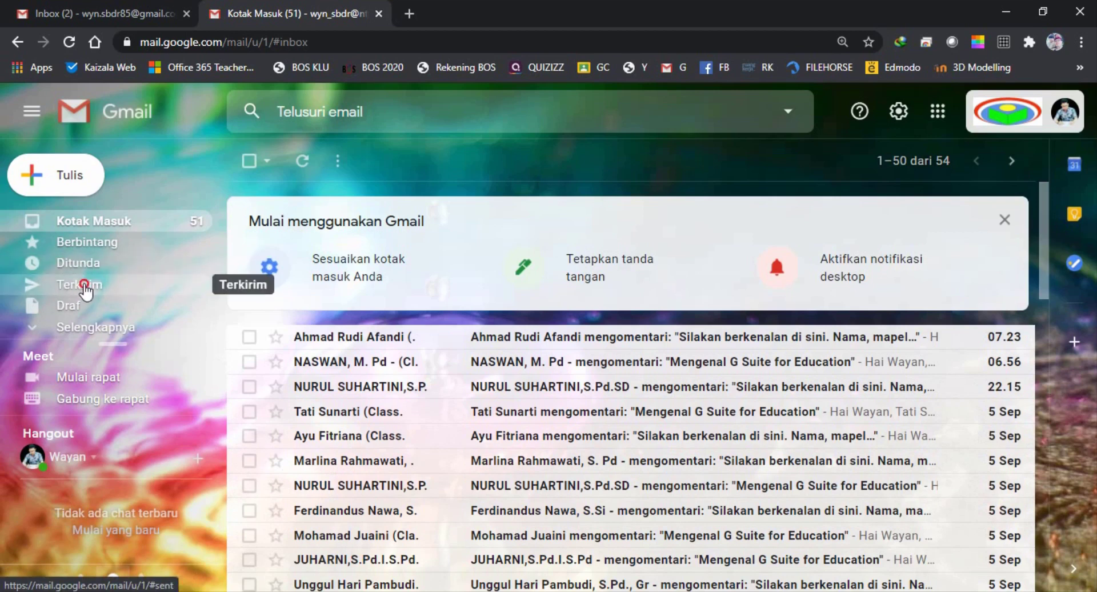
{"action": "left_click", "coordinate": [86, 291]}
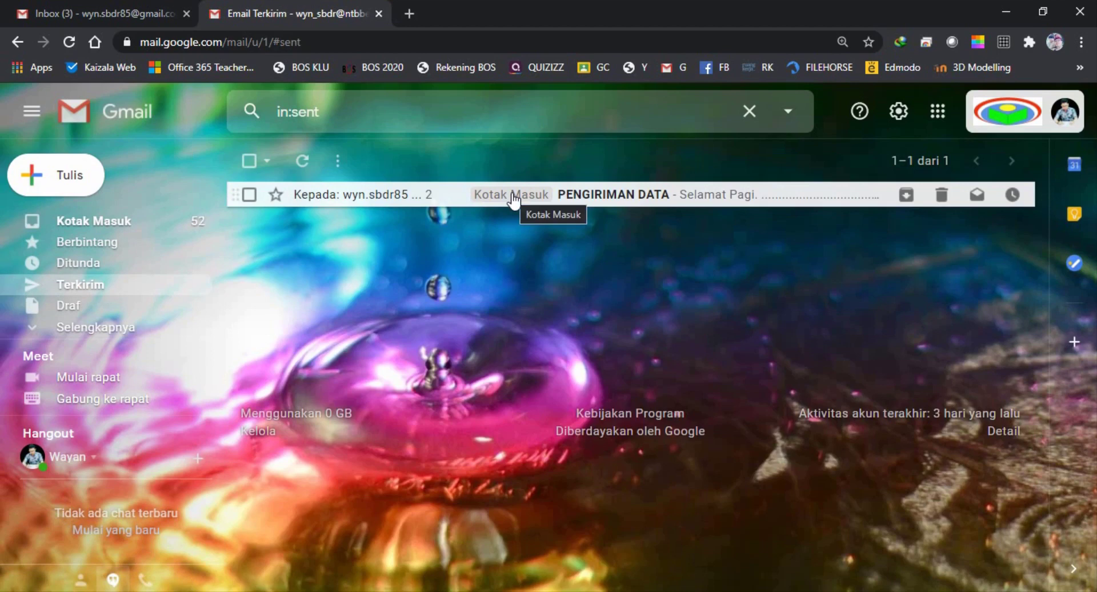
{"action": "left_click", "coordinate": [596, 196]}
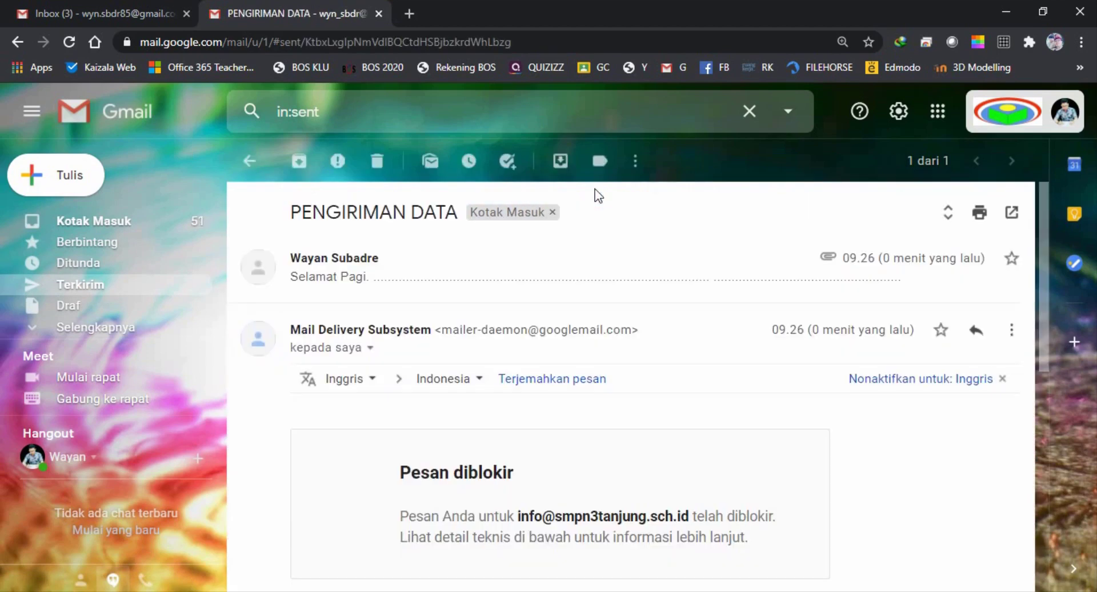
{"action": "scroll", "coordinate": [406, 337], "scroll_direction": "down", "scroll_amount": 2}
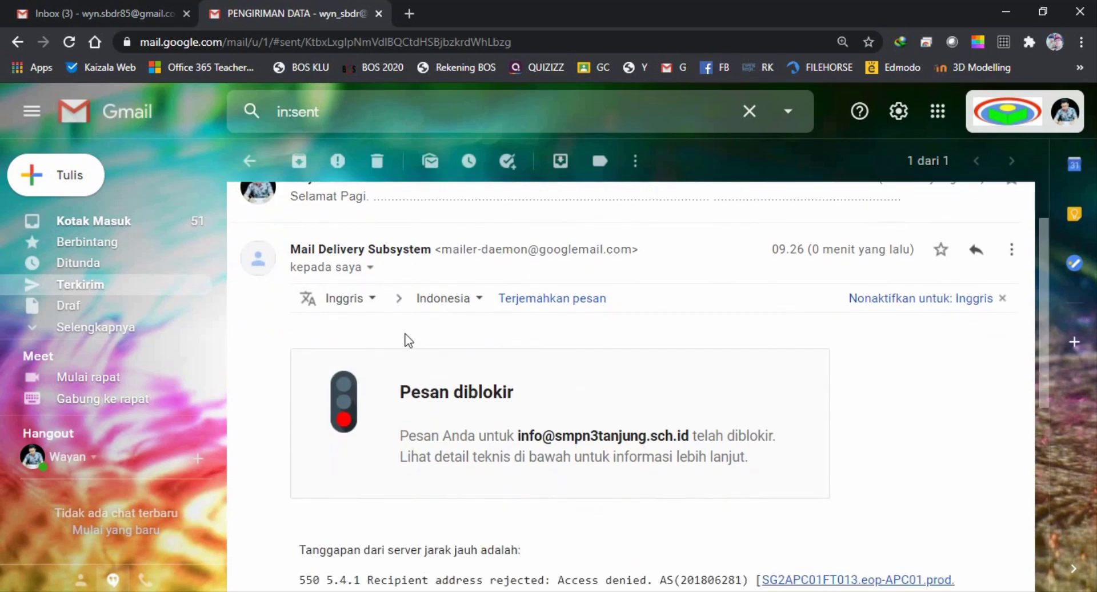
{"action": "scroll", "coordinate": [405, 340], "scroll_direction": "up", "scroll_amount": 2}
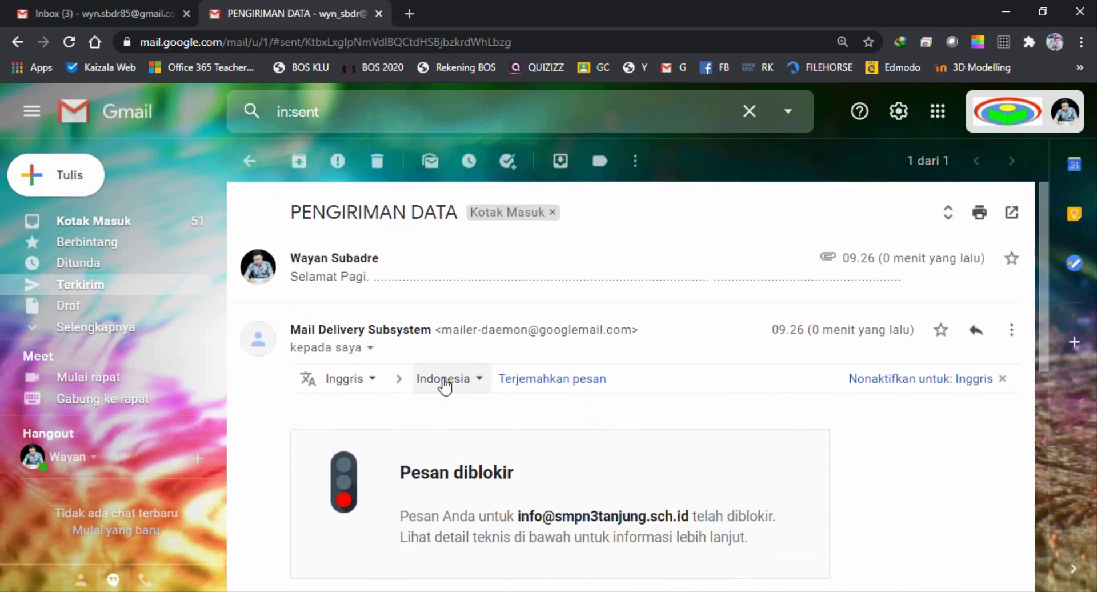
{"action": "left_click", "coordinate": [395, 260]}
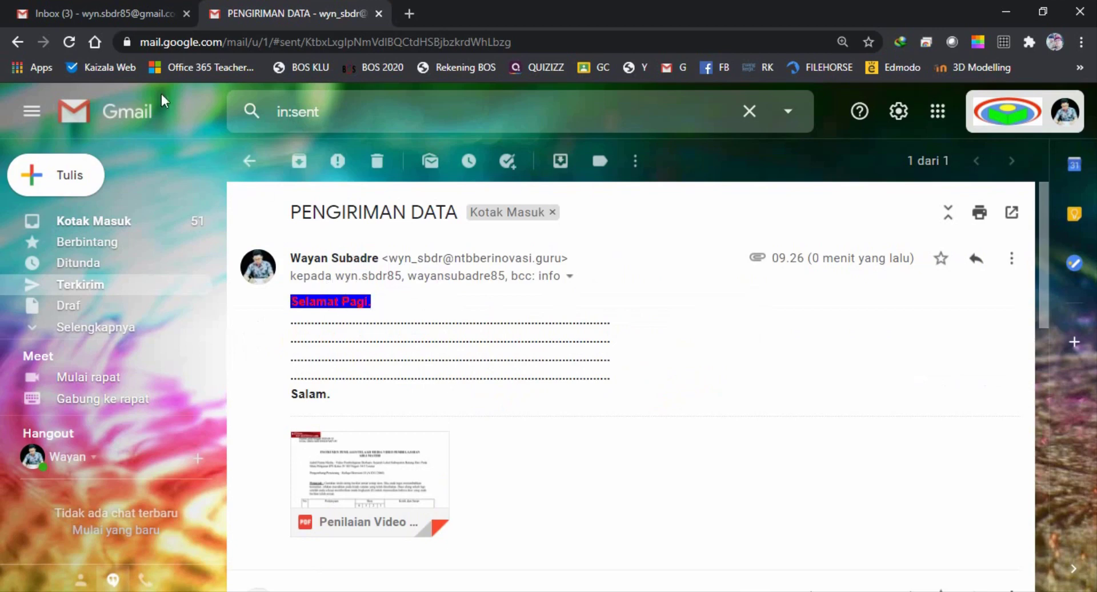
In the other account's inbox, open PENGIRIMAN DATA and review its sender and recipient details
{"action": "left_click", "coordinate": [73, 12]}
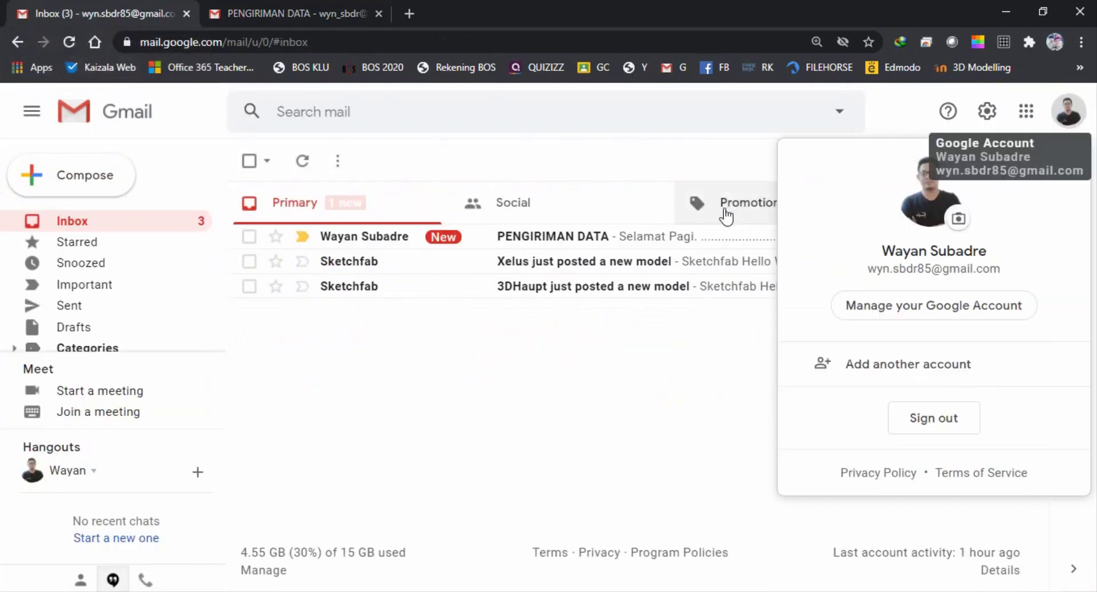
{"action": "left_click", "coordinate": [676, 397]}
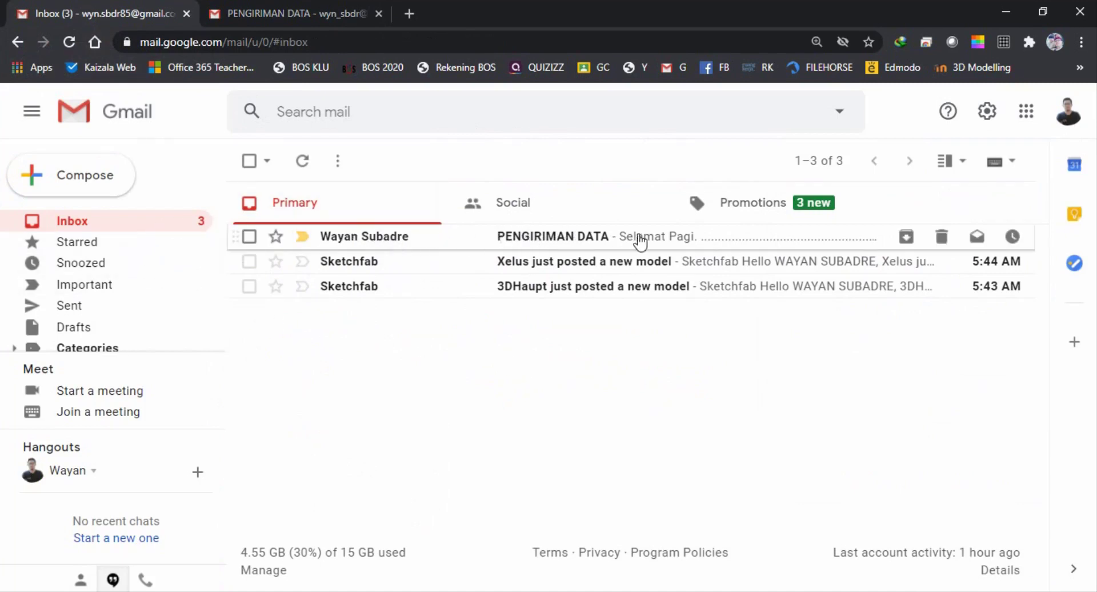
{"action": "left_click", "coordinate": [664, 238]}
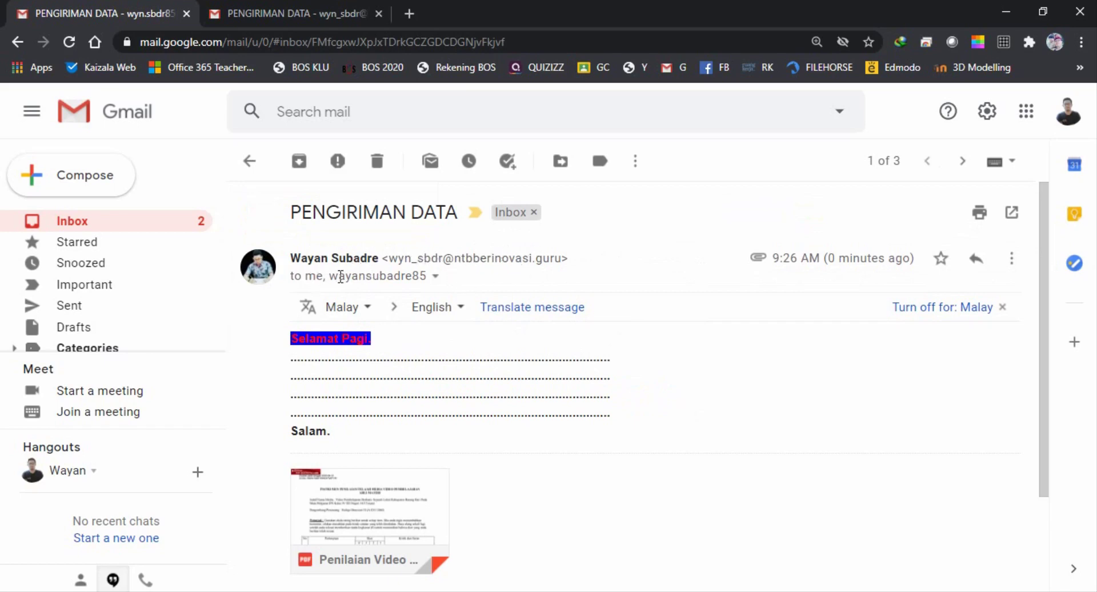
{"action": "left_click", "coordinate": [436, 278]}
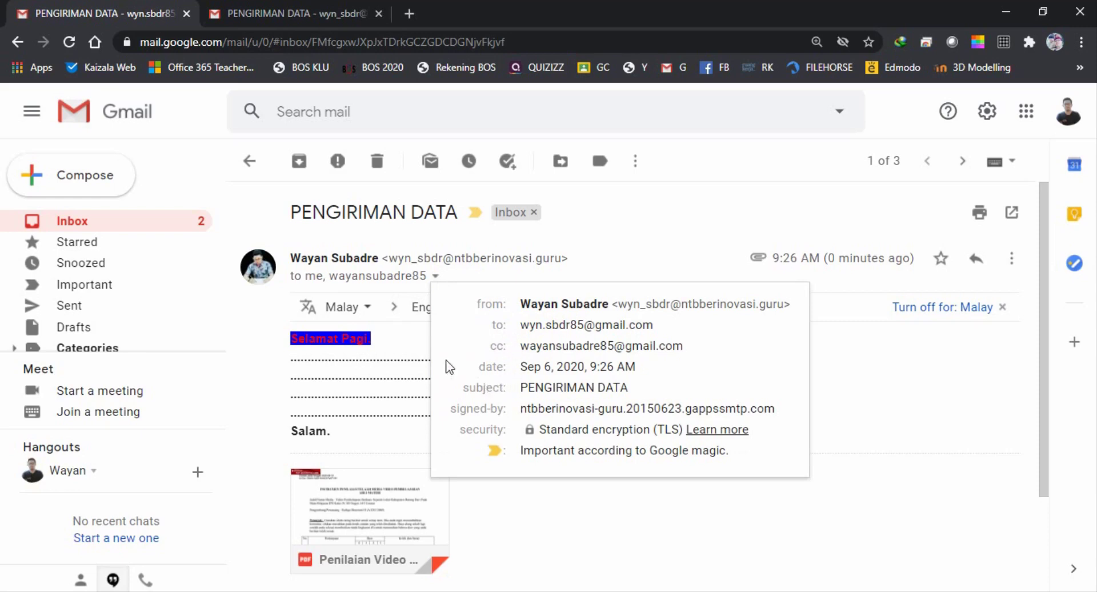
{"action": "left_click", "coordinate": [612, 258]}
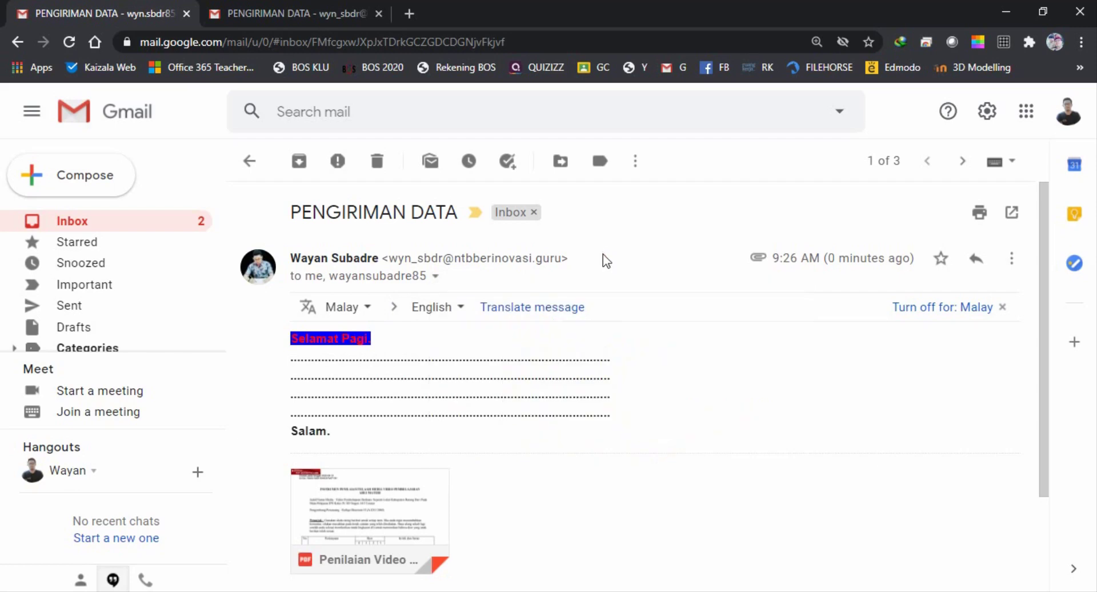
{"action": "scroll", "coordinate": [444, 329], "scroll_direction": "down", "scroll_amount": 2}
{"action": "mouse_move", "coordinate": [387, 399]}
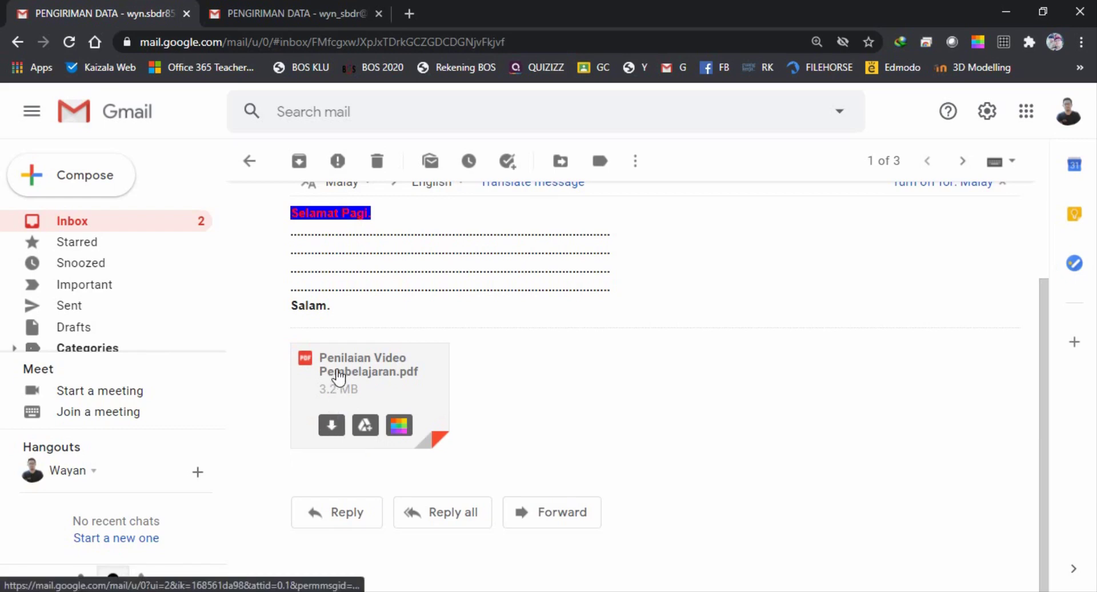
{"action": "scroll", "coordinate": [400, 389], "scroll_direction": "up", "scroll_amount": 3}
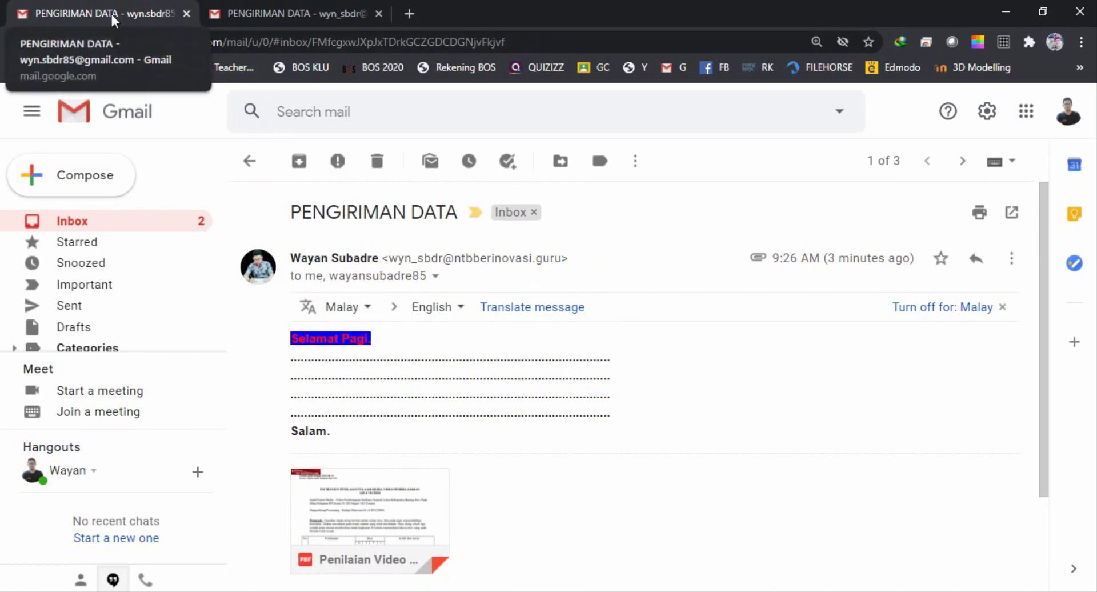
Close the other account's tab, return to Kotak Masuk and dismiss the 'Mulai menggunakan Gmail' panel
{"action": "left_click", "coordinate": [186, 13]}
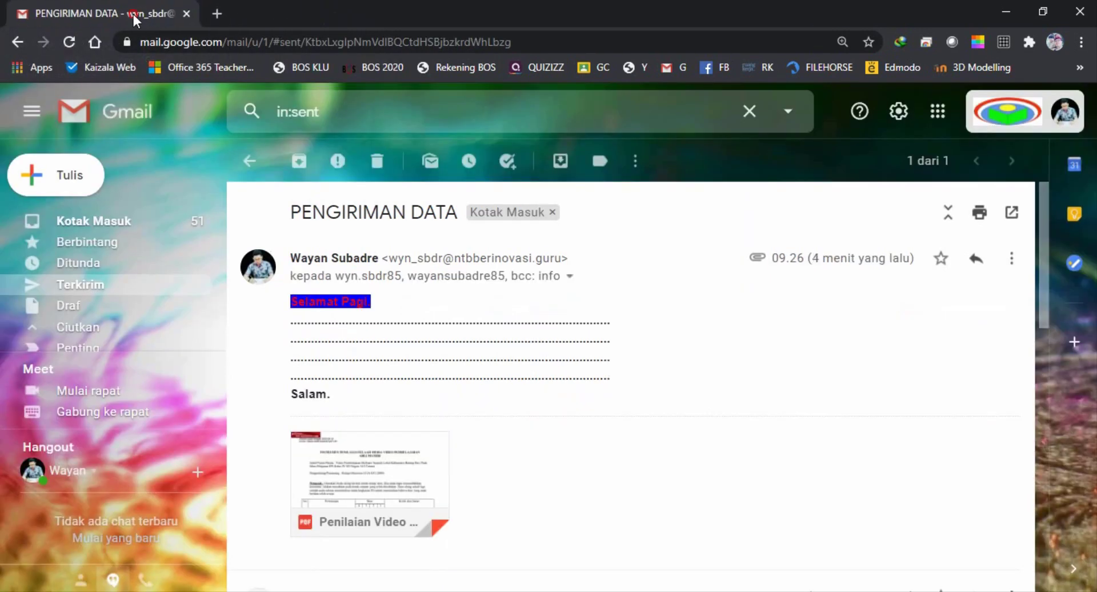
{"action": "left_click", "coordinate": [99, 228]}
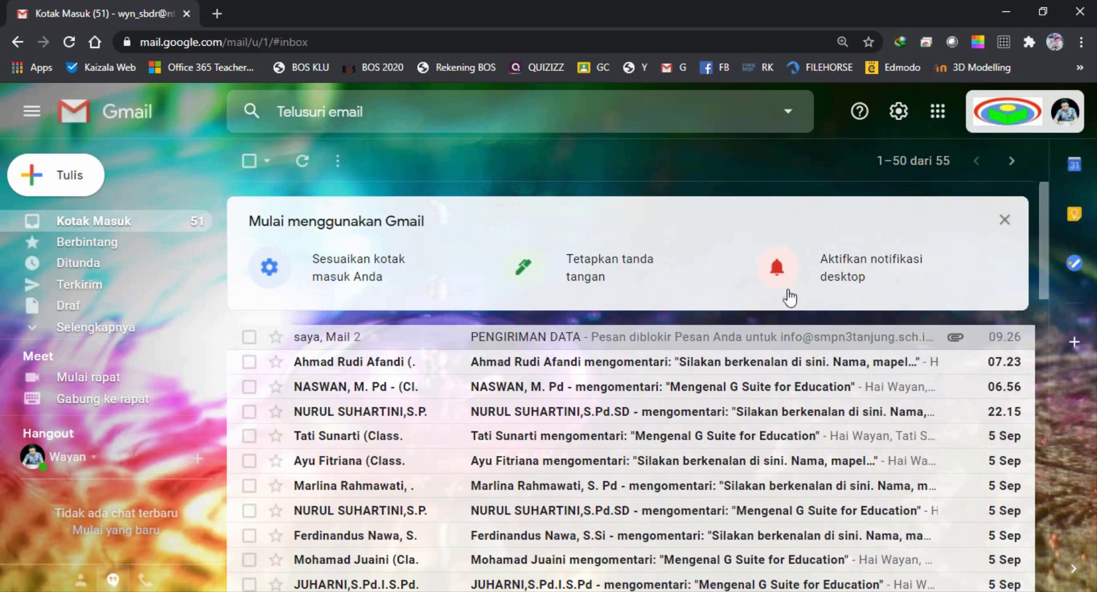
{"action": "left_click", "coordinate": [1004, 221]}
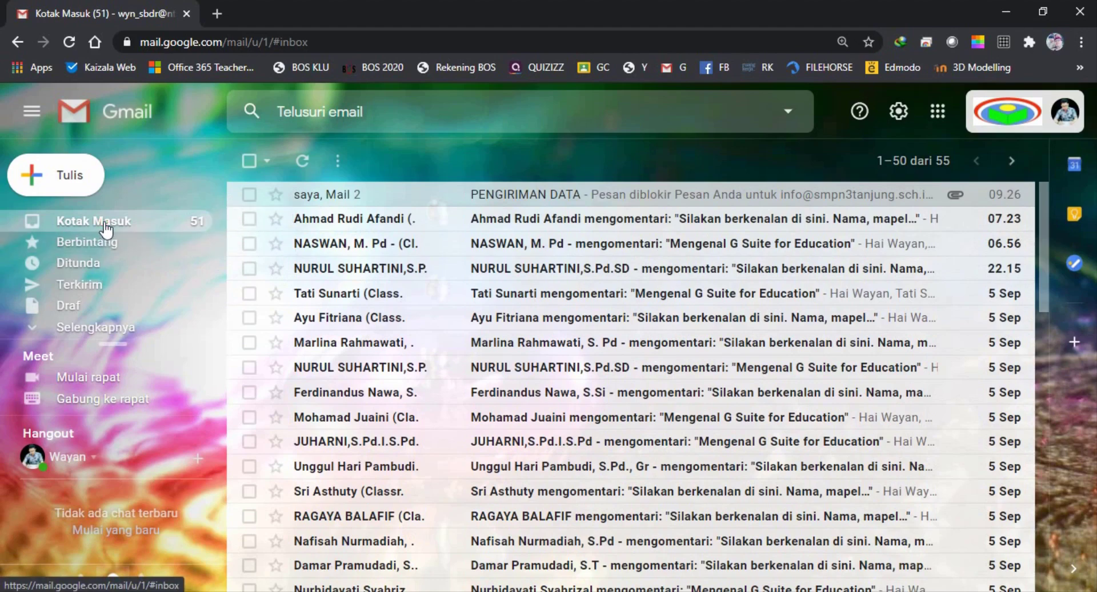
{"action": "scroll", "coordinate": [392, 270], "scroll_direction": "down", "scroll_amount": 12}
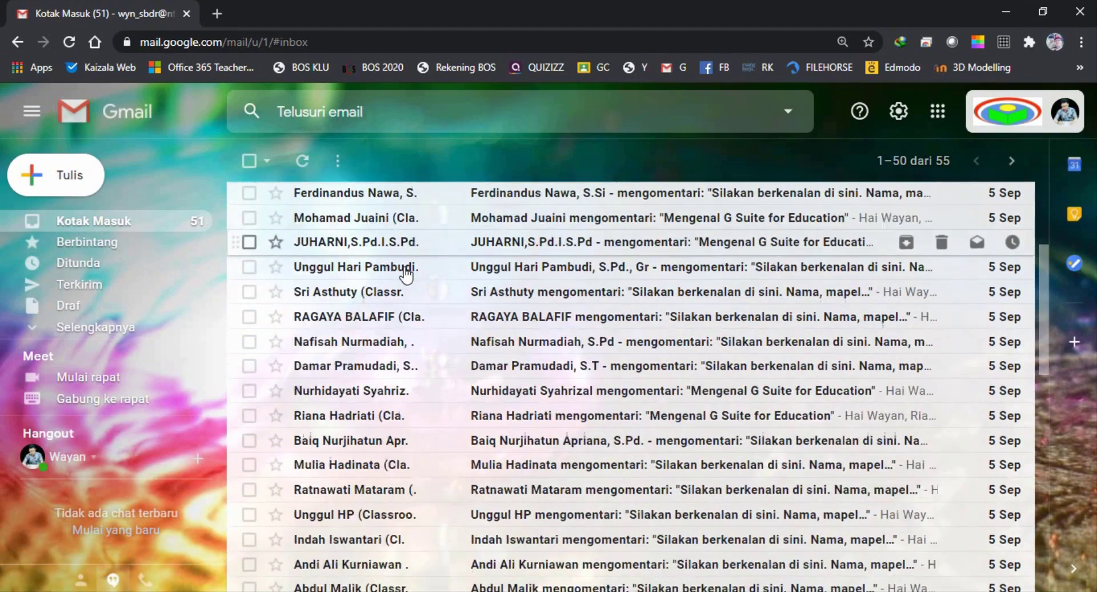
{"action": "scroll", "coordinate": [408, 284], "scroll_direction": "down", "scroll_amount": 3}
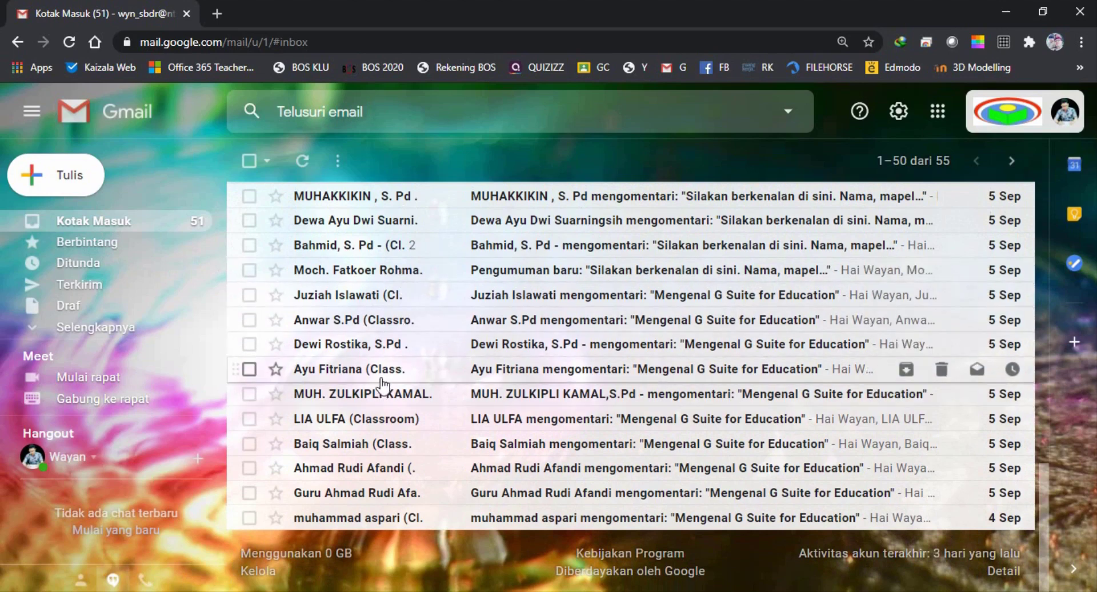
{"action": "scroll", "coordinate": [530, 399], "scroll_direction": "up", "scroll_amount": 5}
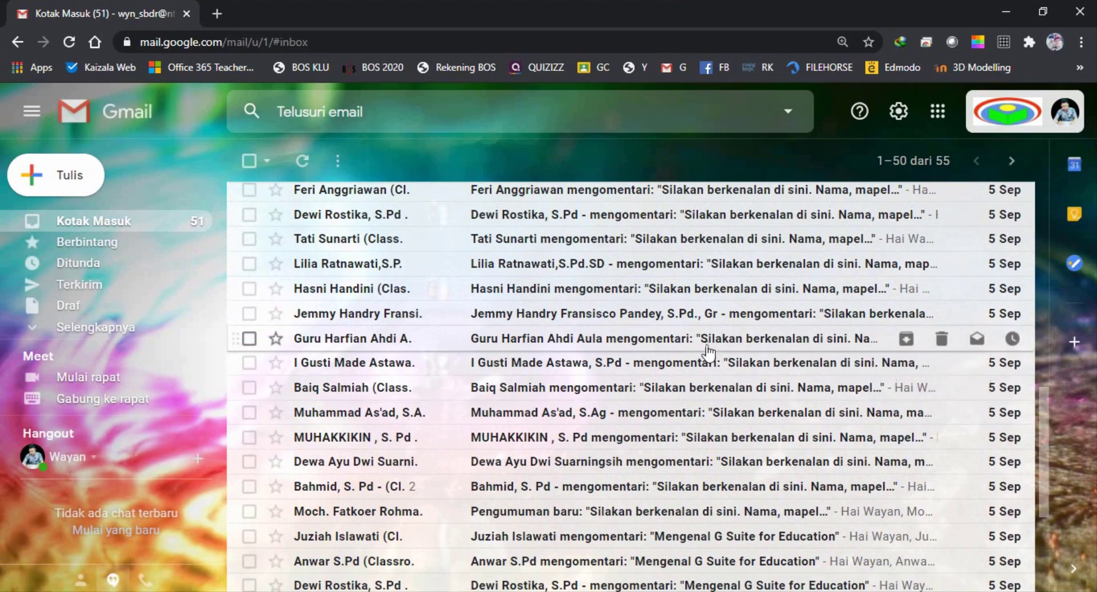
{"action": "scroll", "coordinate": [626, 349], "scroll_direction": "up", "scroll_amount": 2}
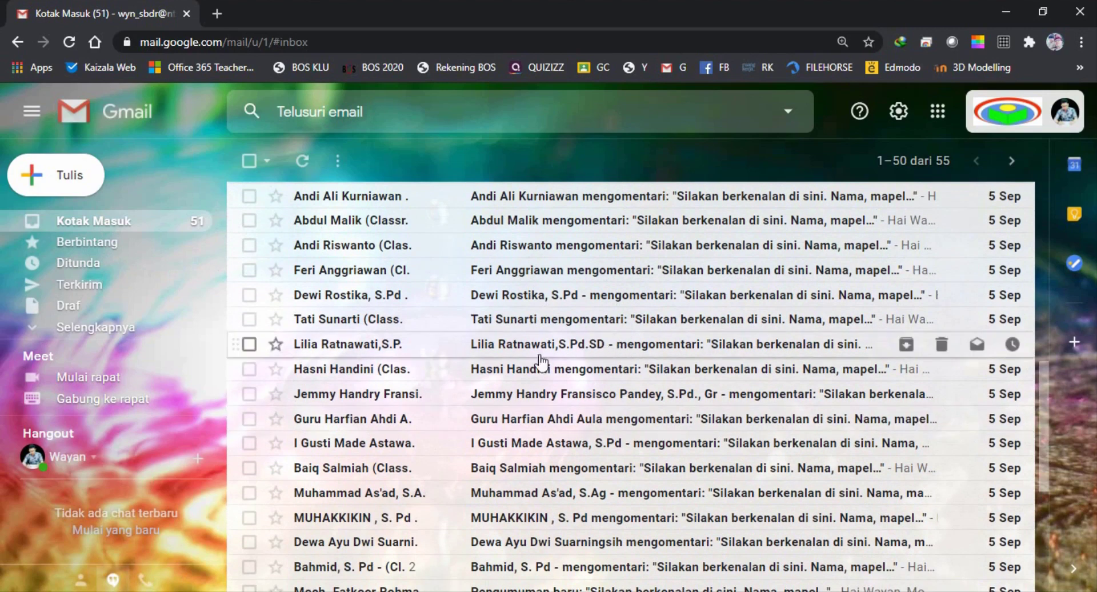
{"action": "scroll", "coordinate": [540, 364], "scroll_direction": "up", "scroll_amount": 6}
{"action": "scroll", "coordinate": [488, 370], "scroll_direction": "up", "scroll_amount": 5}
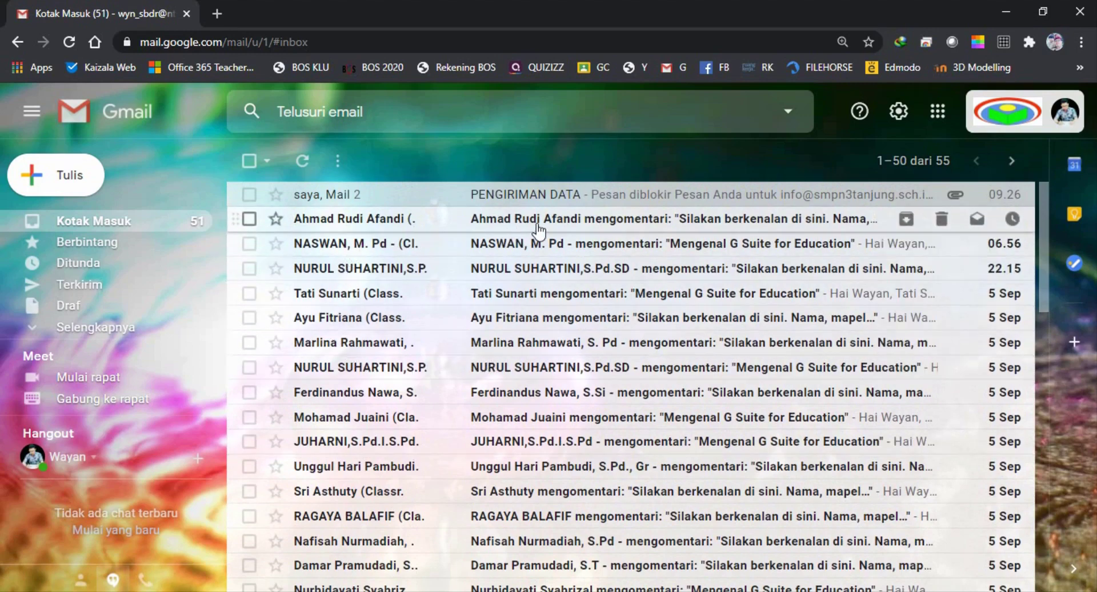
{"action": "scroll", "coordinate": [574, 297], "scroll_direction": "down", "scroll_amount": 3}
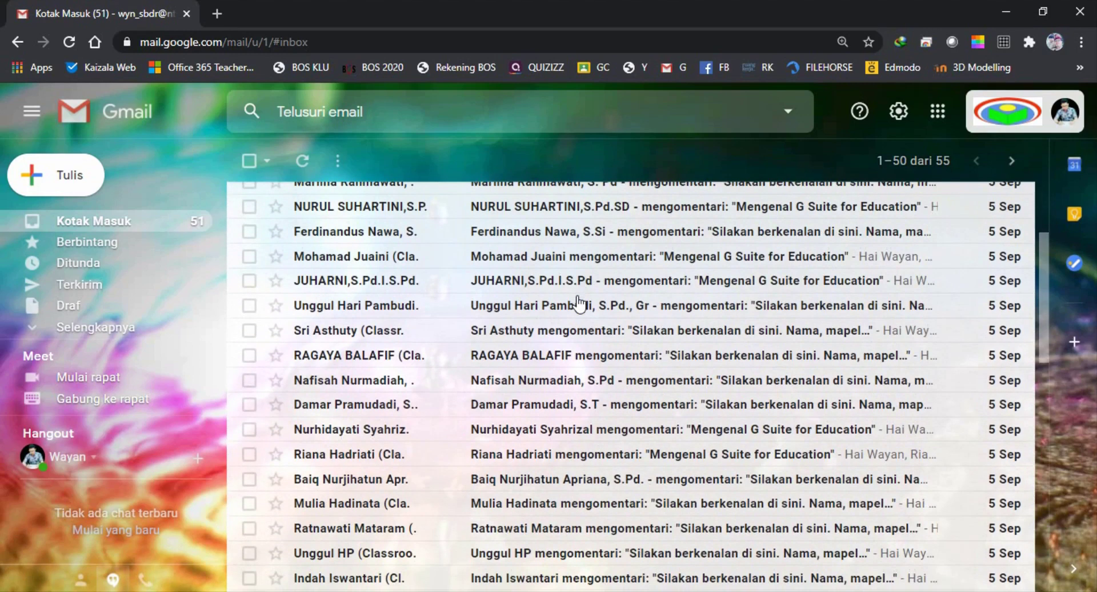
{"action": "scroll", "coordinate": [579, 304], "scroll_direction": "up", "scroll_amount": 2}
{"action": "scroll", "coordinate": [578, 302], "scroll_direction": "up", "scroll_amount": 1}
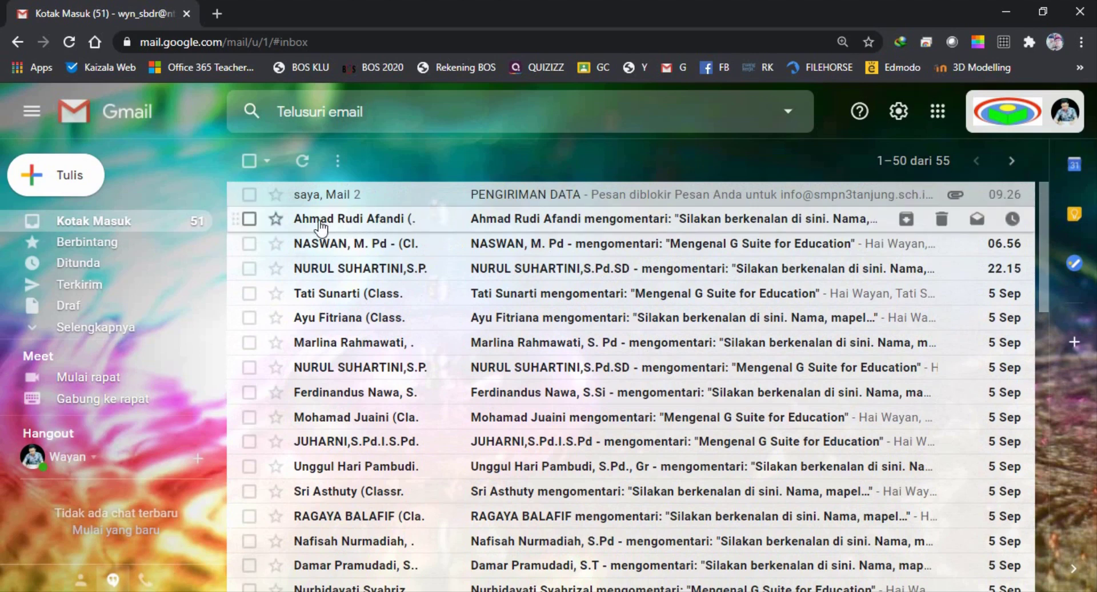
{"action": "mouse_move", "coordinate": [323, 225]}
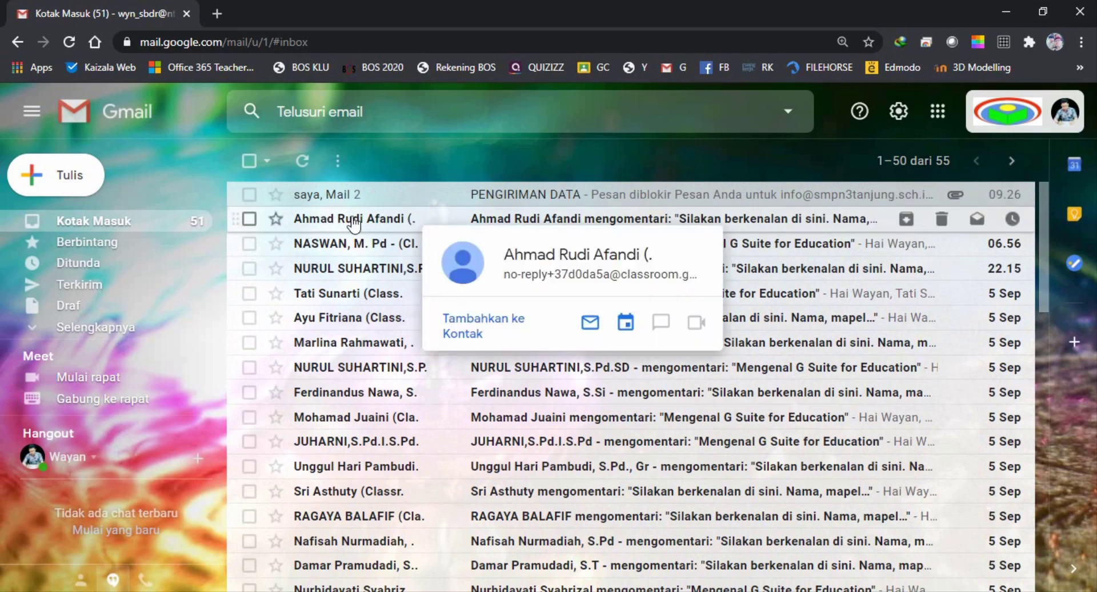
Read a classmate's Classroom comment notification, then return to the Kotak Masuk list
{"action": "left_click", "coordinate": [353, 222]}
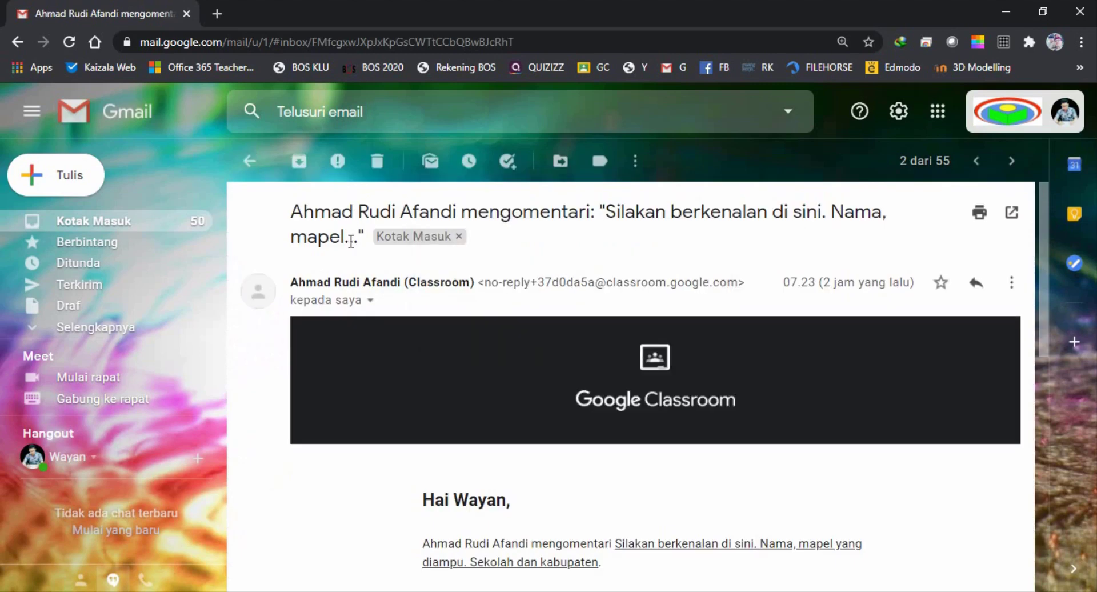
{"action": "scroll", "coordinate": [581, 282], "scroll_direction": "down", "scroll_amount": 3}
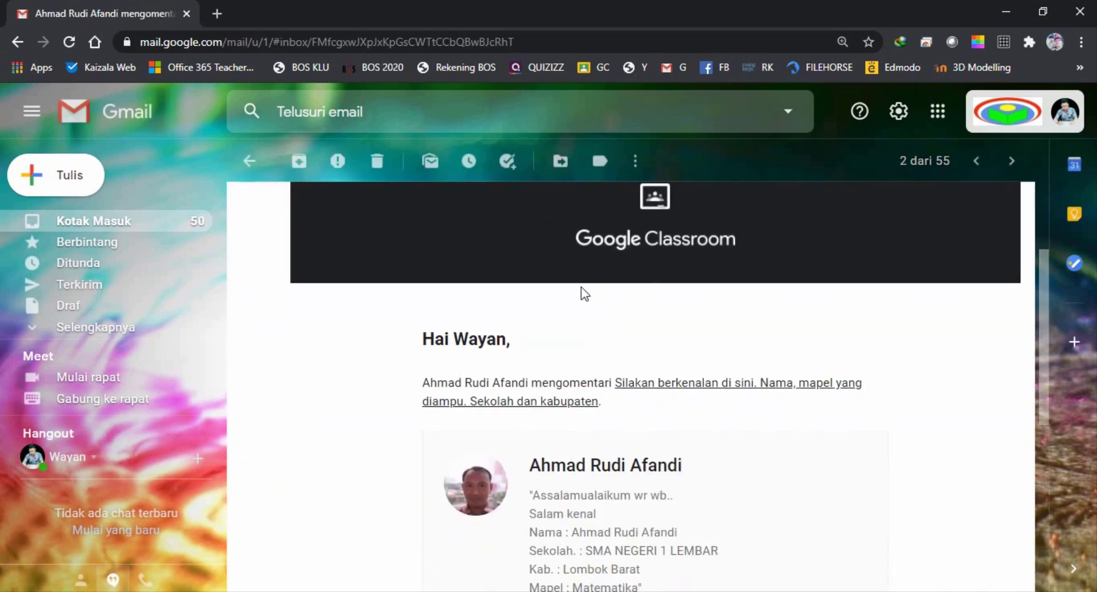
{"action": "scroll", "coordinate": [660, 274], "scroll_direction": "up", "scroll_amount": 1}
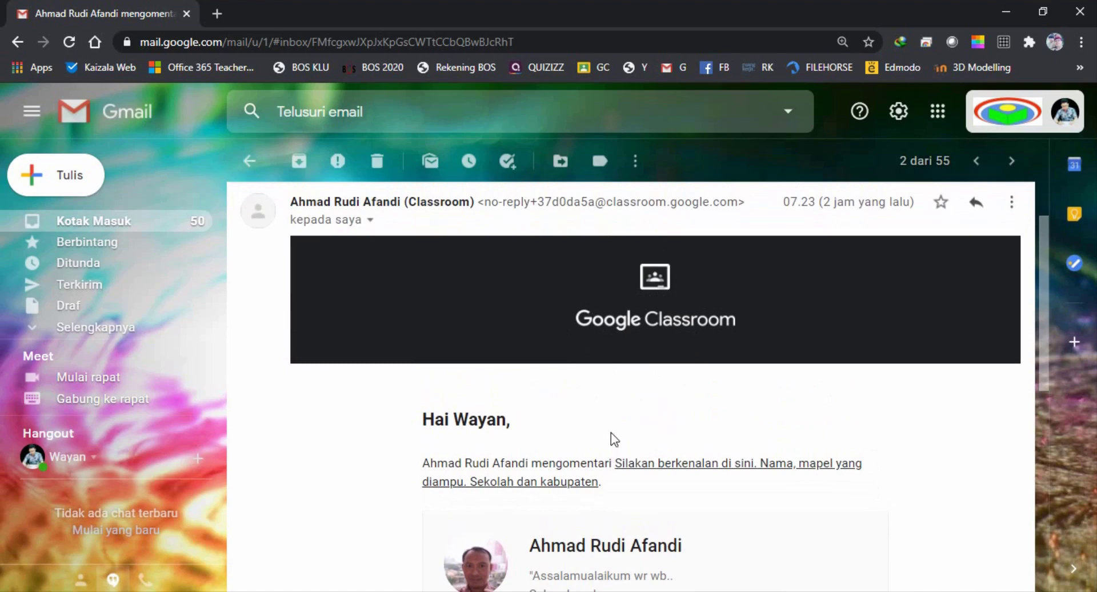
{"action": "scroll", "coordinate": [628, 337], "scroll_direction": "up", "scroll_amount": 1}
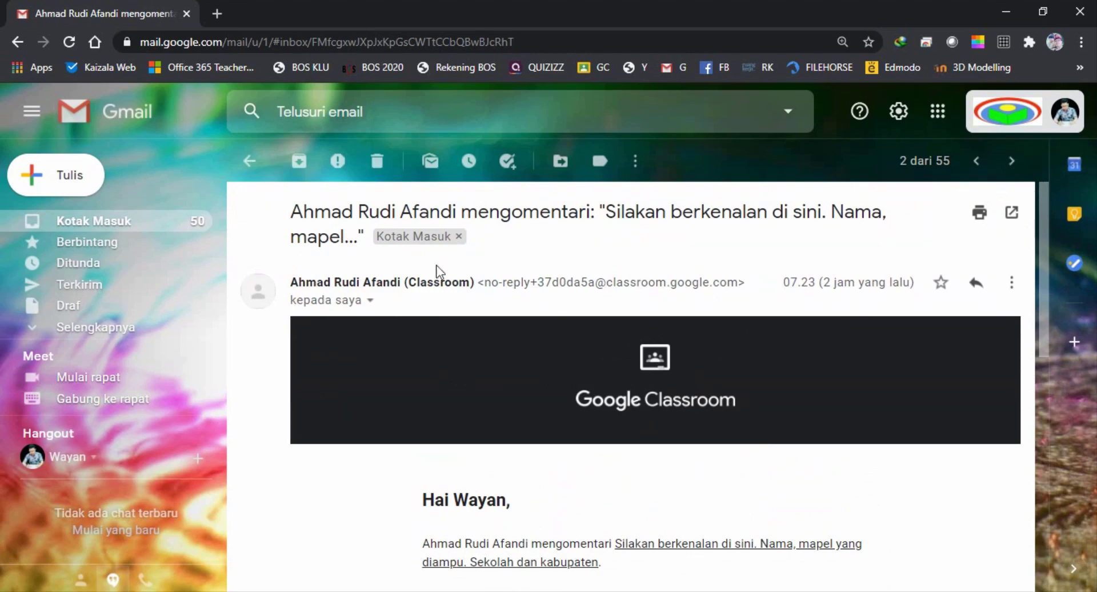
{"action": "left_click", "coordinate": [115, 224]}
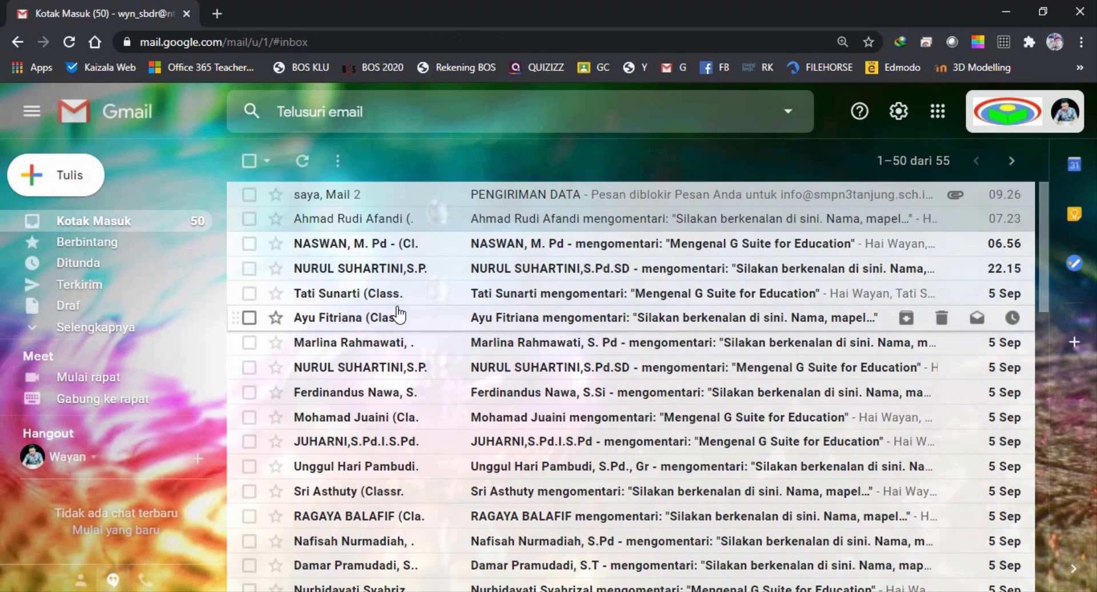
Scroll through the inbox list of Classroom notifications
{"action": "scroll", "coordinate": [398, 313], "scroll_direction": "down", "scroll_amount": 7}
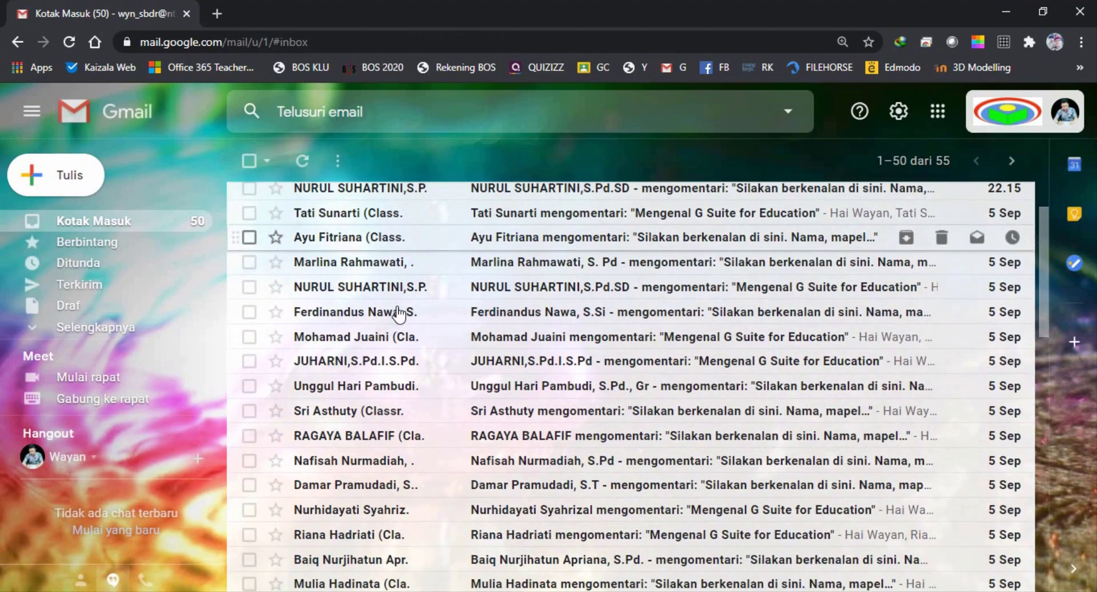
{"action": "scroll", "coordinate": [399, 313], "scroll_direction": "down", "scroll_amount": 9}
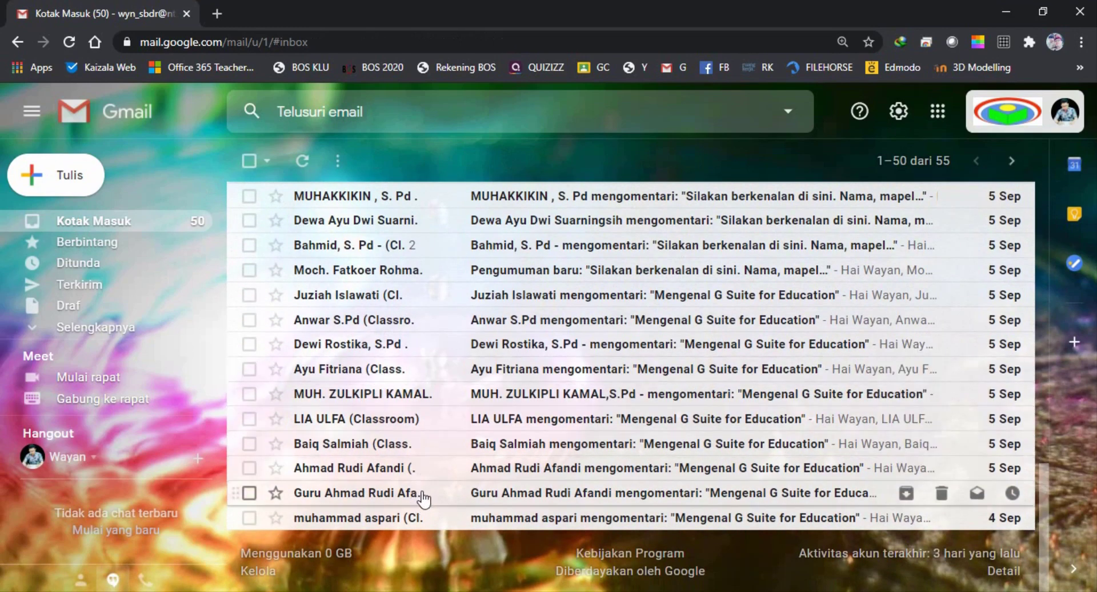
{"action": "scroll", "coordinate": [423, 497], "scroll_direction": "up", "scroll_amount": 15}
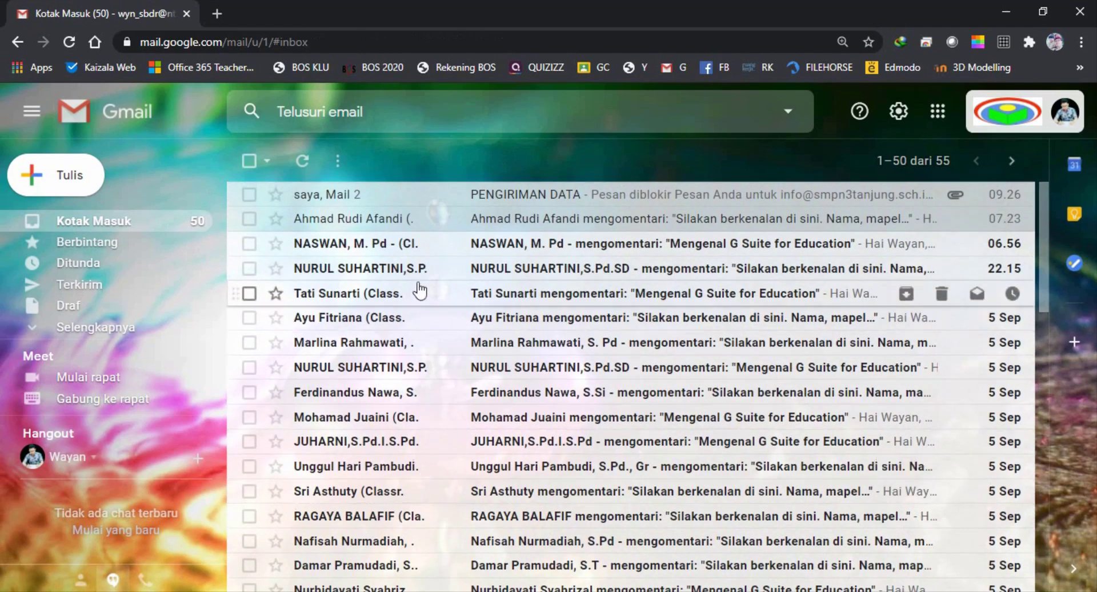
{"action": "mouse_move", "coordinate": [389, 228]}
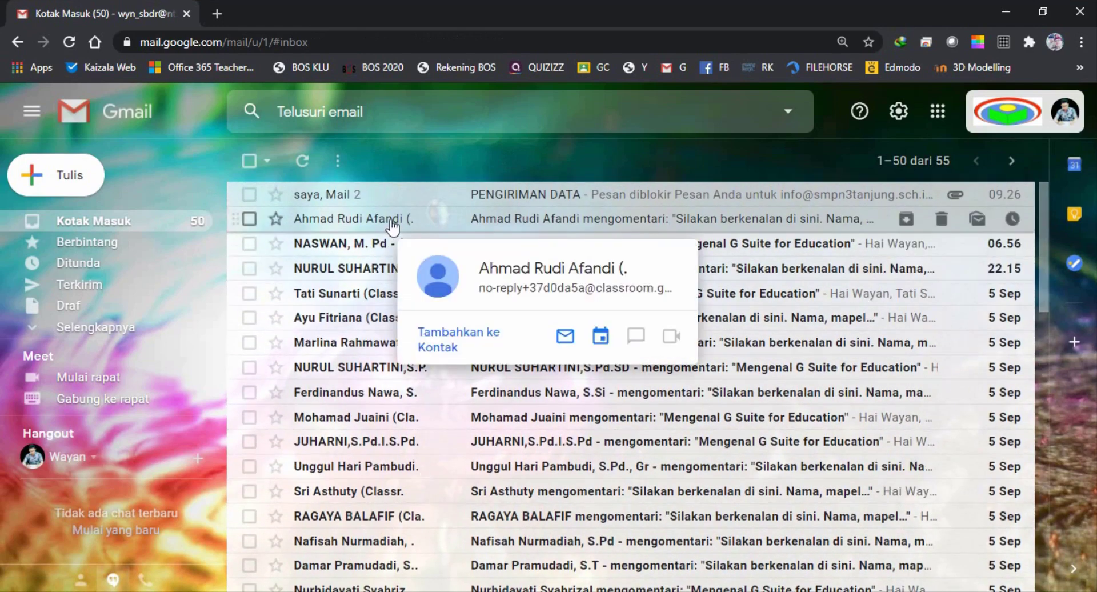
{"action": "scroll", "coordinate": [384, 228], "scroll_direction": "down", "scroll_amount": 5}
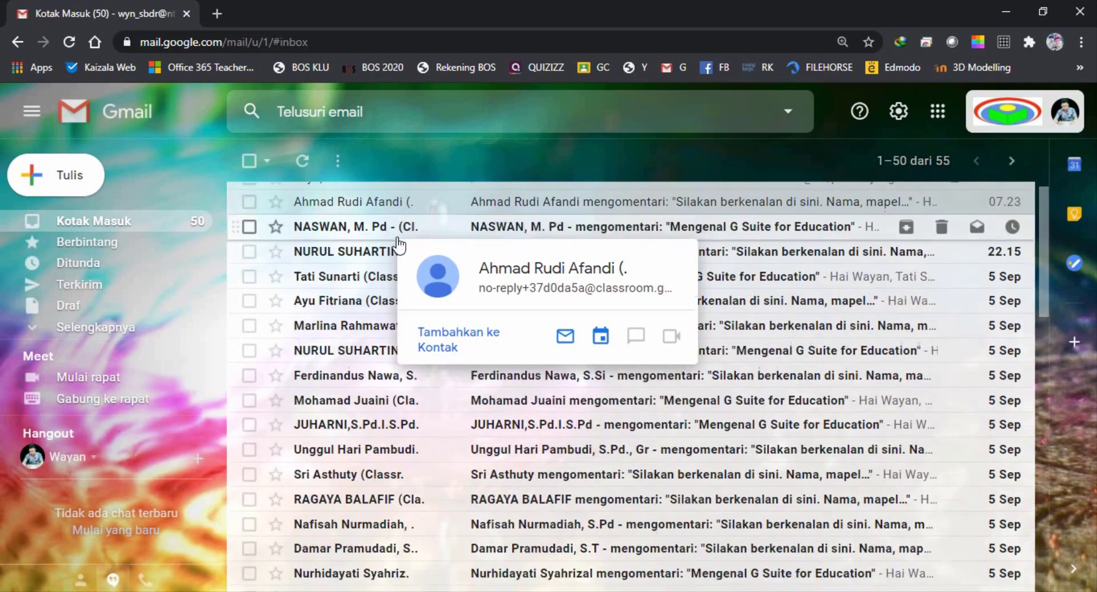
{"action": "scroll", "coordinate": [394, 240], "scroll_direction": "up", "scroll_amount": 4}
{"action": "scroll", "coordinate": [399, 244], "scroll_direction": "up", "scroll_amount": 2}
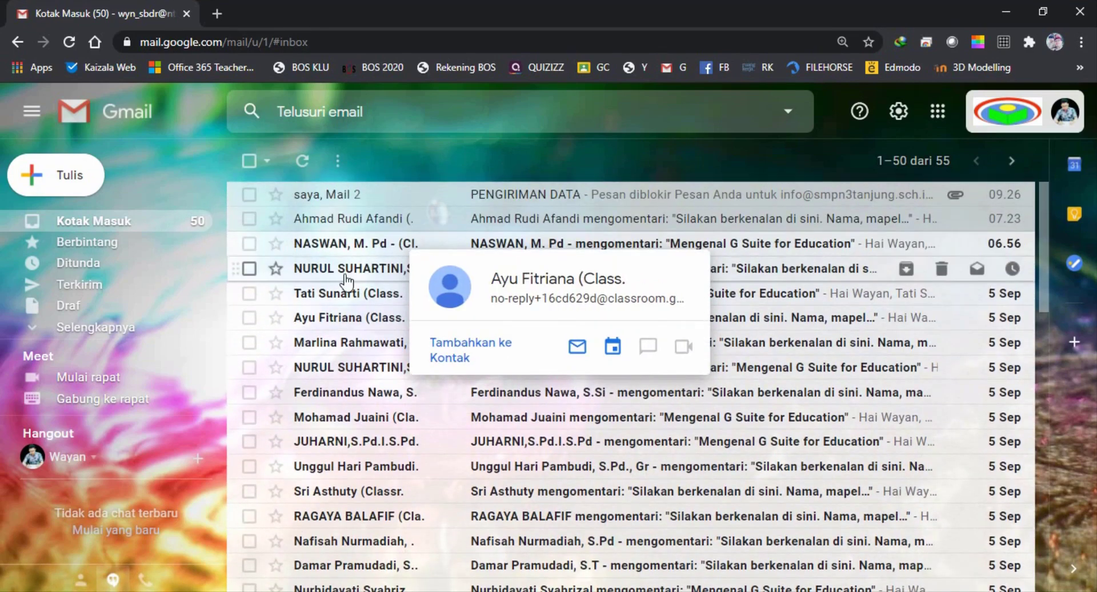
{"action": "mouse_move", "coordinate": [344, 232]}
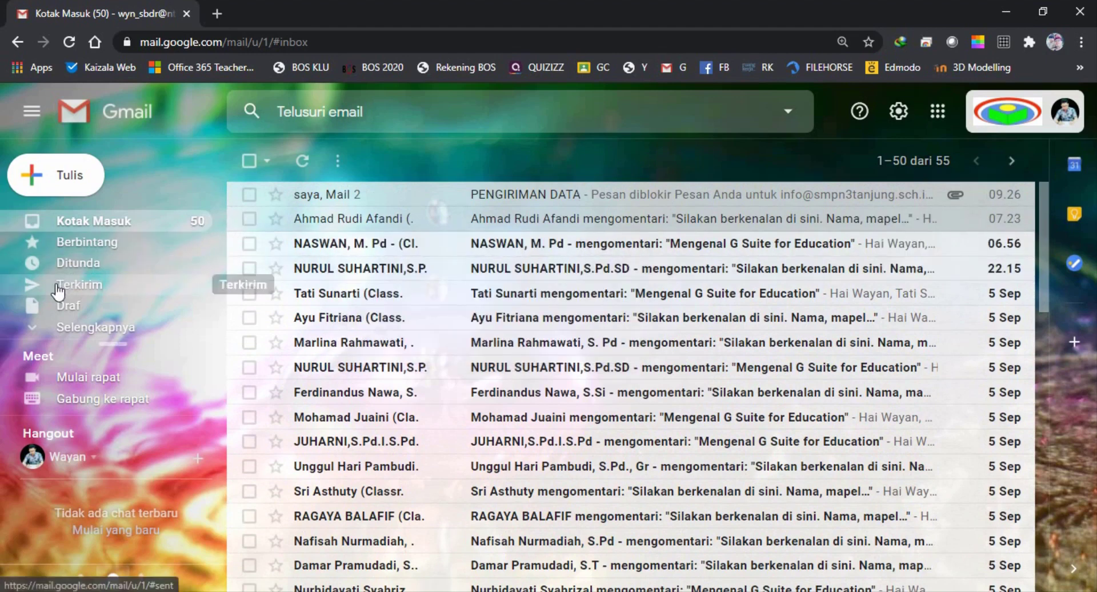
Expand Selengkapnya and Kategori to show the Sosial, Update, Forum and Promosi labels
{"action": "left_click", "coordinate": [29, 327]}
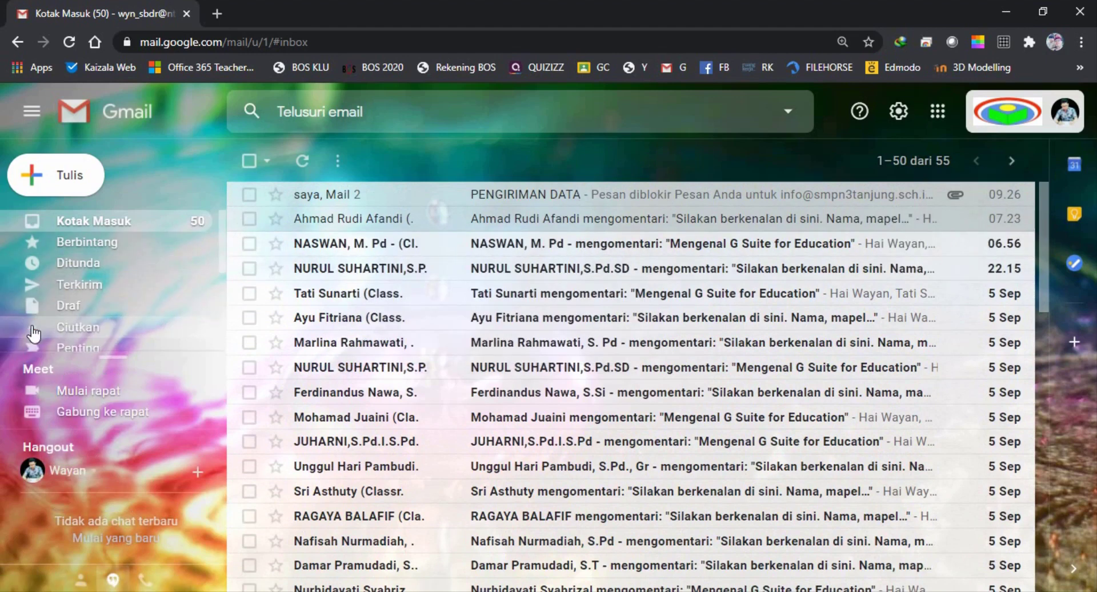
{"action": "scroll", "coordinate": [86, 318], "scroll_direction": "down", "scroll_amount": 2}
{"action": "scroll", "coordinate": [103, 303], "scroll_direction": "down", "scroll_amount": 1}
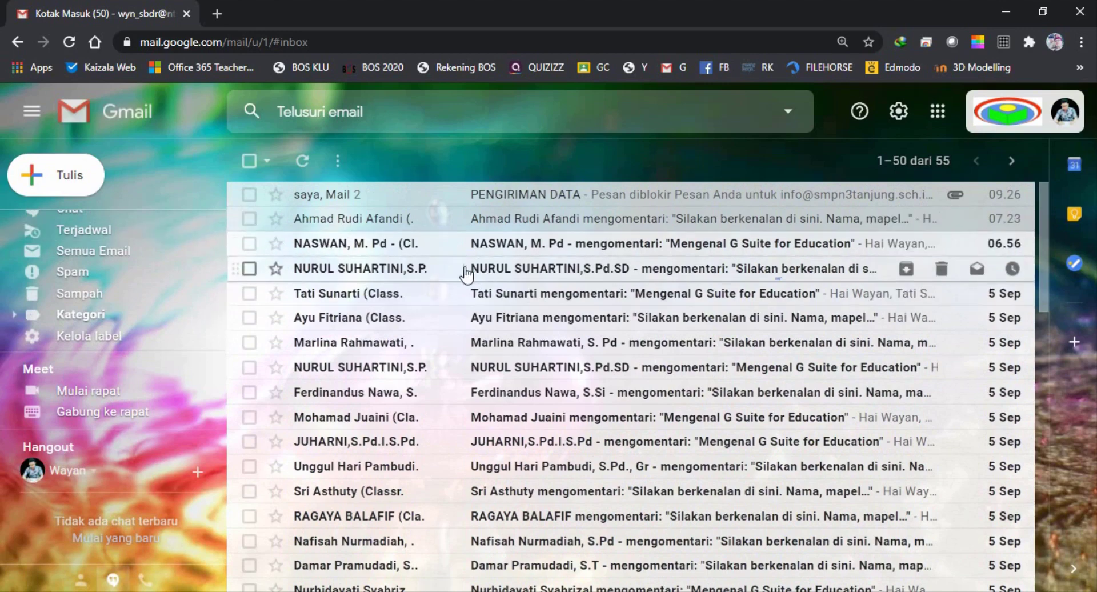
{"action": "scroll", "coordinate": [420, 334], "scroll_direction": "down", "scroll_amount": 5}
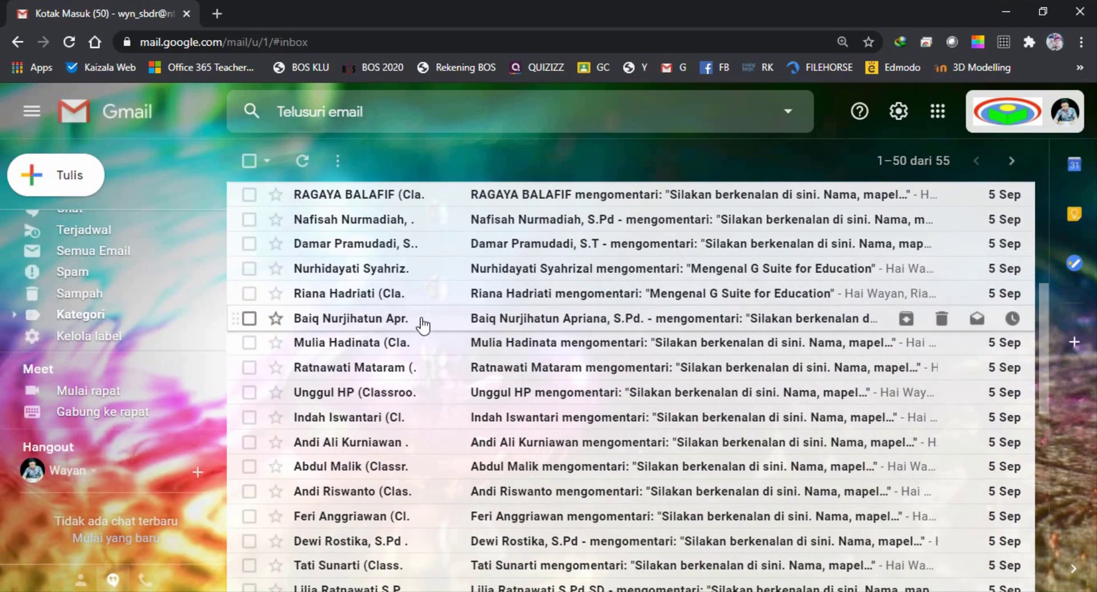
{"action": "scroll", "coordinate": [411, 303], "scroll_direction": "up", "scroll_amount": 5}
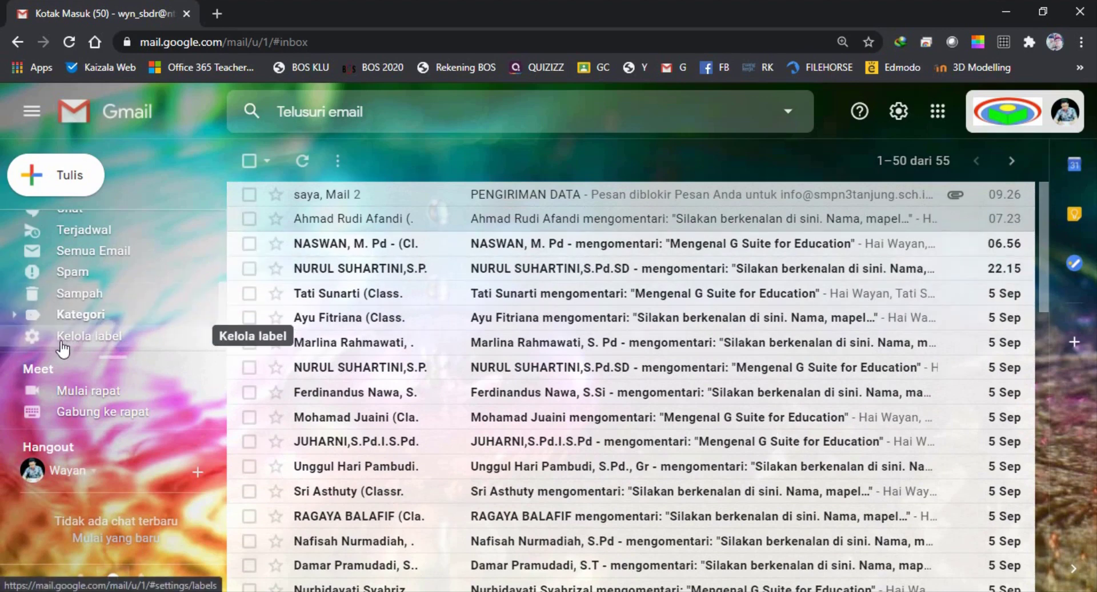
{"action": "left_click", "coordinate": [14, 314]}
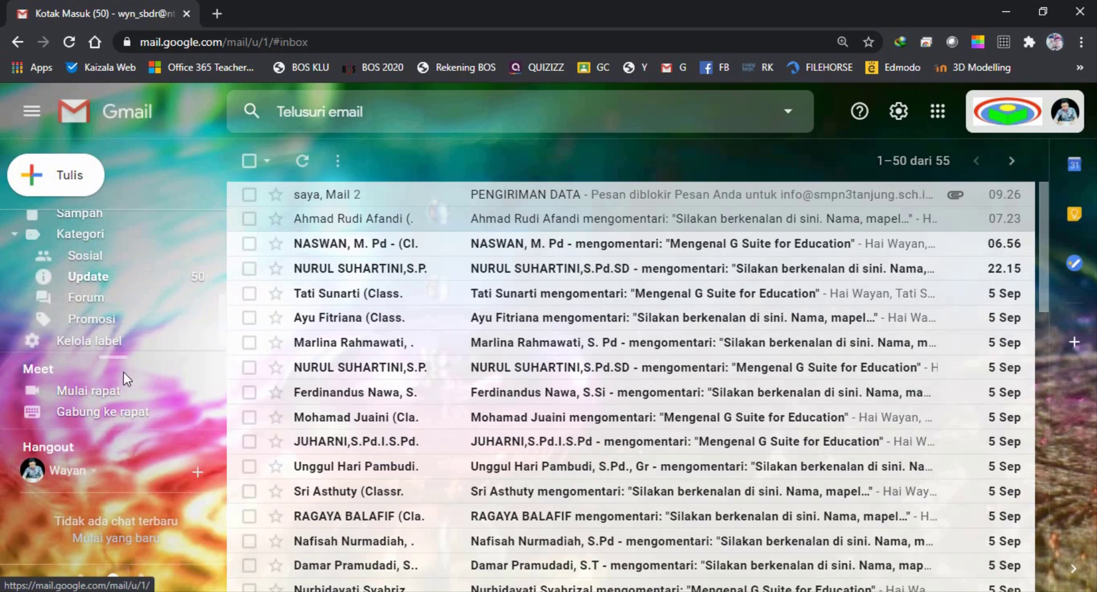
In Kelola label settings, start a new label named 'Pesan GC'
{"action": "left_click", "coordinate": [82, 343]}
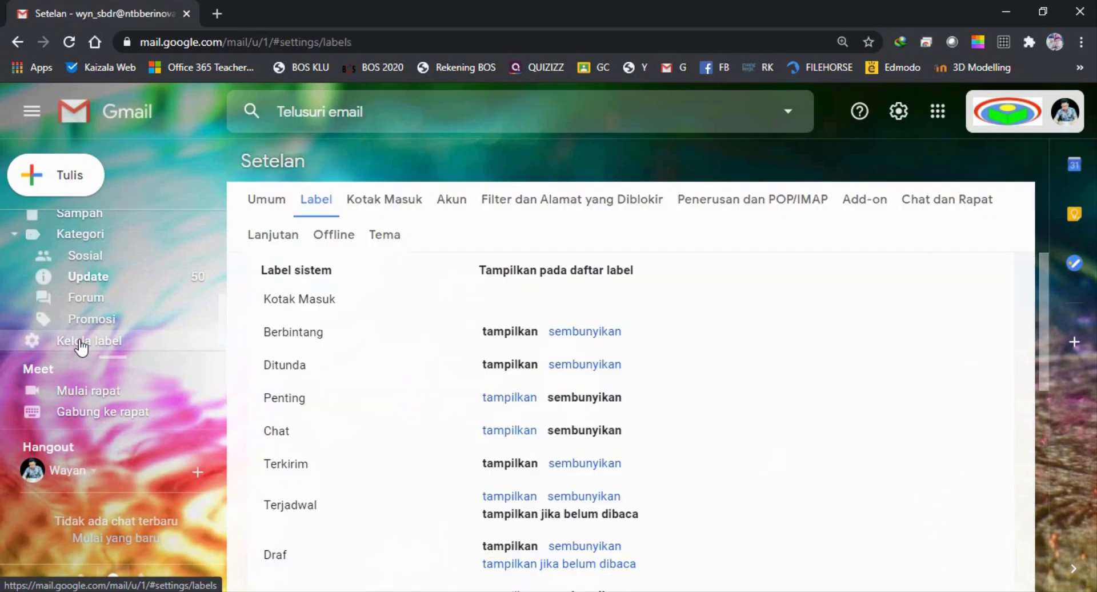
{"action": "scroll", "coordinate": [366, 300], "scroll_direction": "down", "scroll_amount": 3}
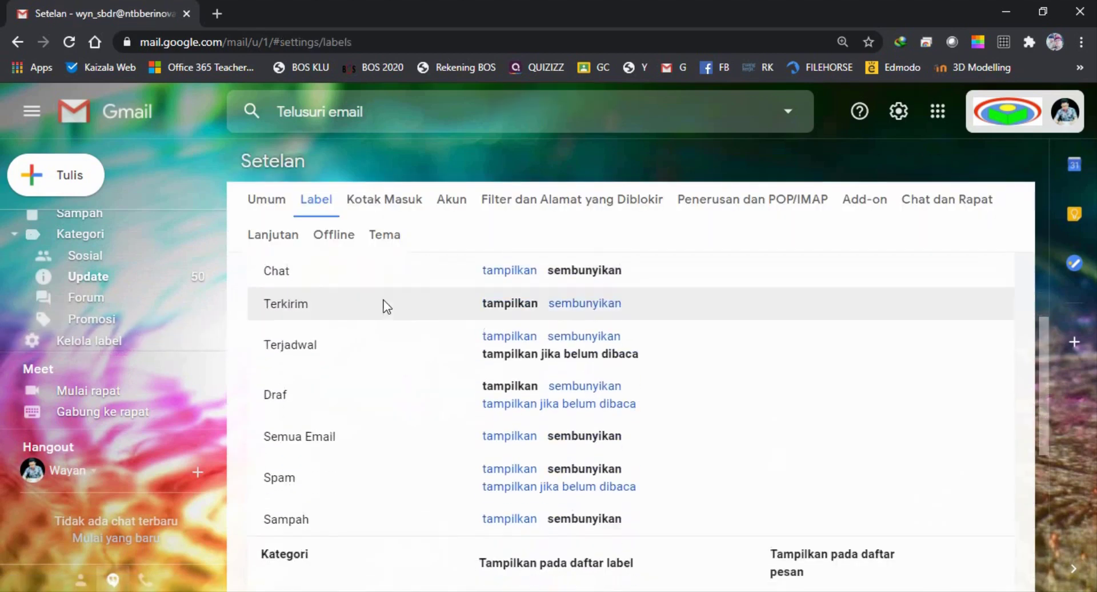
{"action": "scroll", "coordinate": [387, 307], "scroll_direction": "down", "scroll_amount": 5}
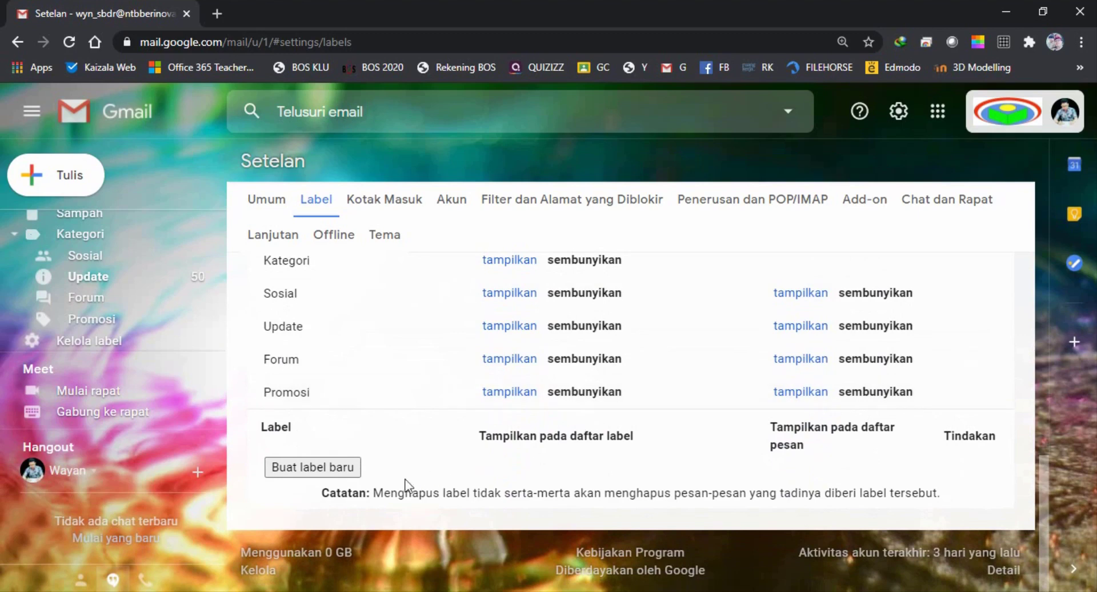
{"action": "left_click", "coordinate": [313, 467]}
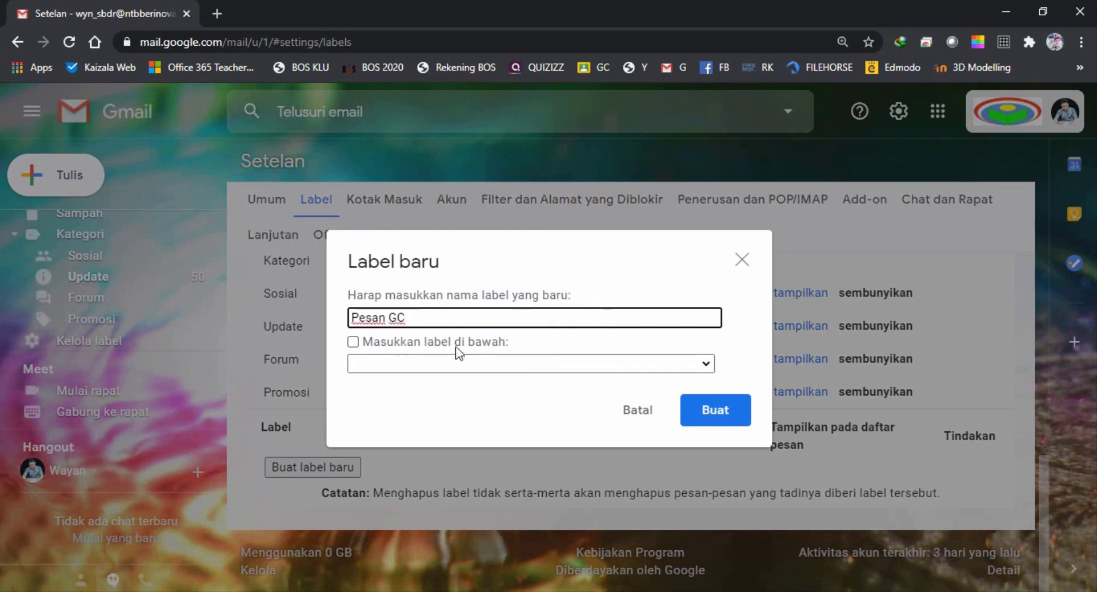
Create 'Pesan GC' as a top-level label with no parent label
{"action": "left_click", "coordinate": [706, 364]}
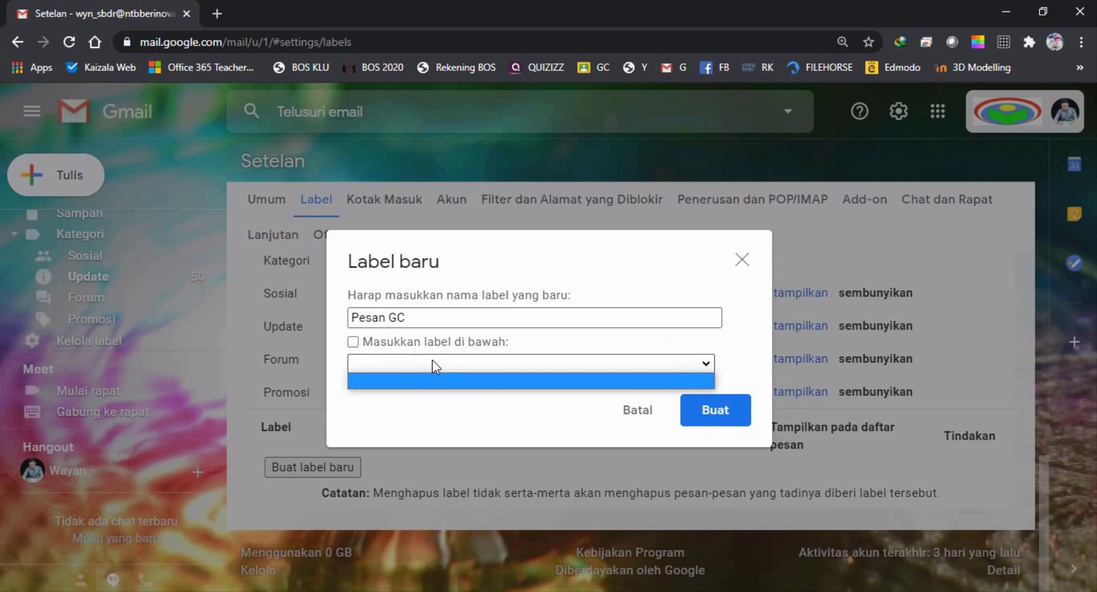
{"action": "left_click", "coordinate": [754, 305]}
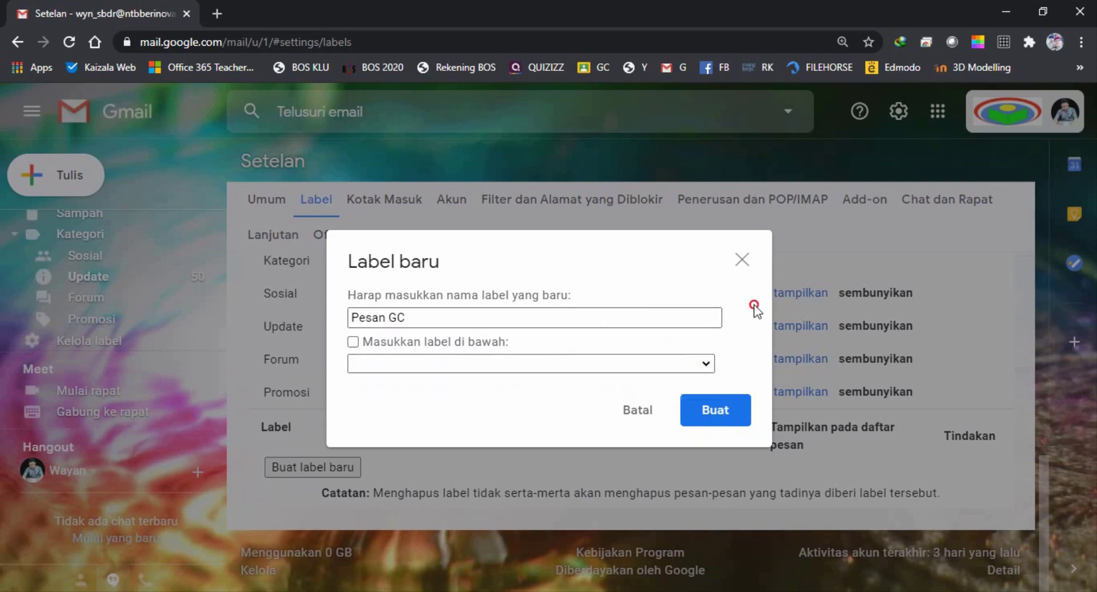
{"action": "left_click", "coordinate": [717, 421]}
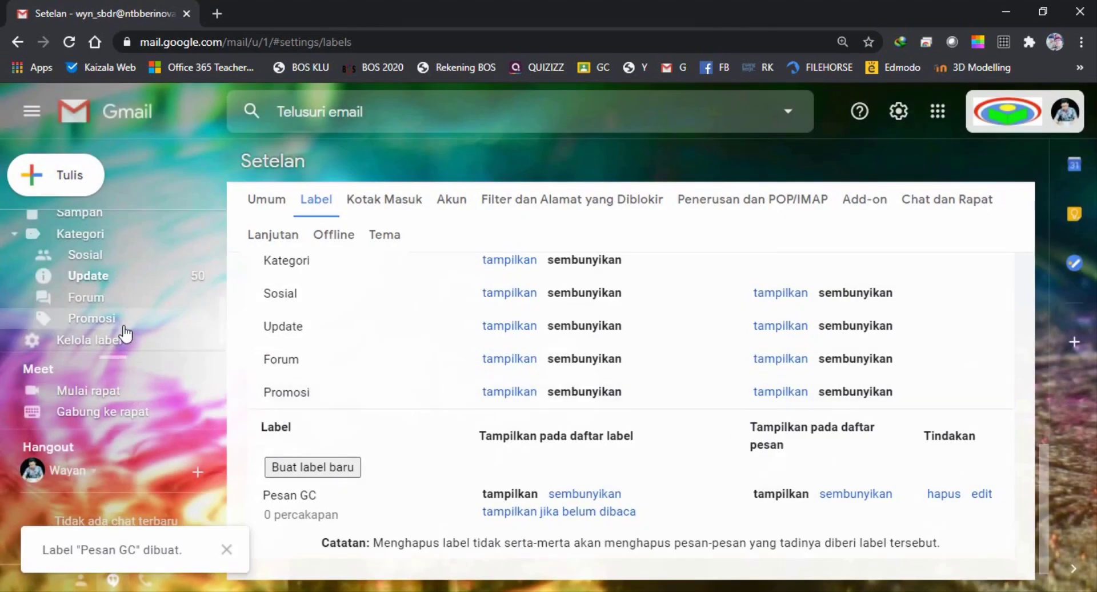
{"action": "scroll", "coordinate": [114, 332], "scroll_direction": "down", "scroll_amount": 1}
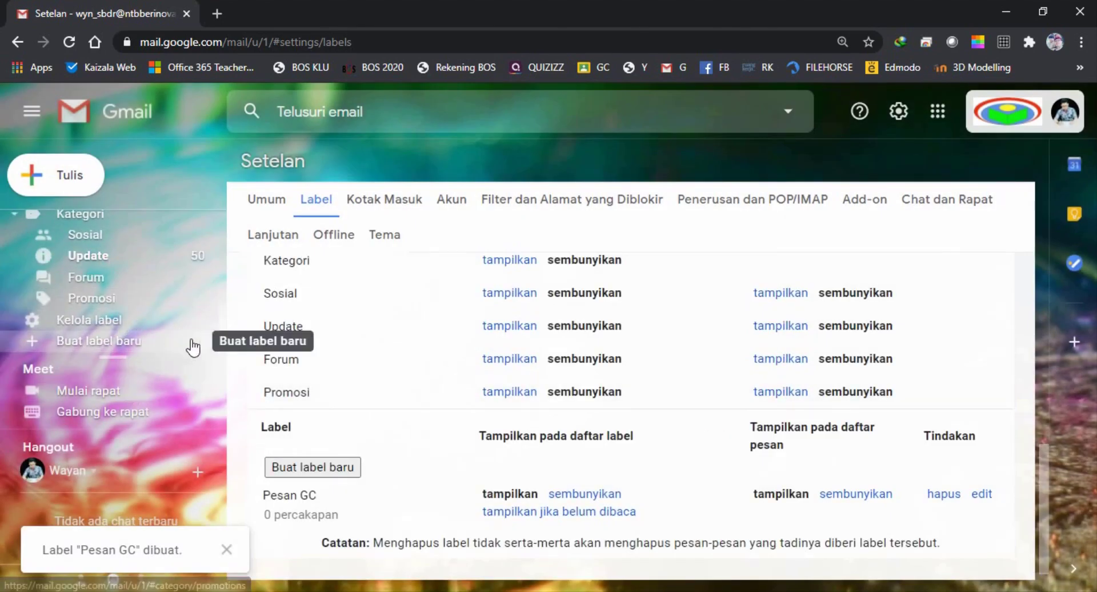
{"action": "scroll", "coordinate": [428, 423], "scroll_direction": "down", "scroll_amount": 1}
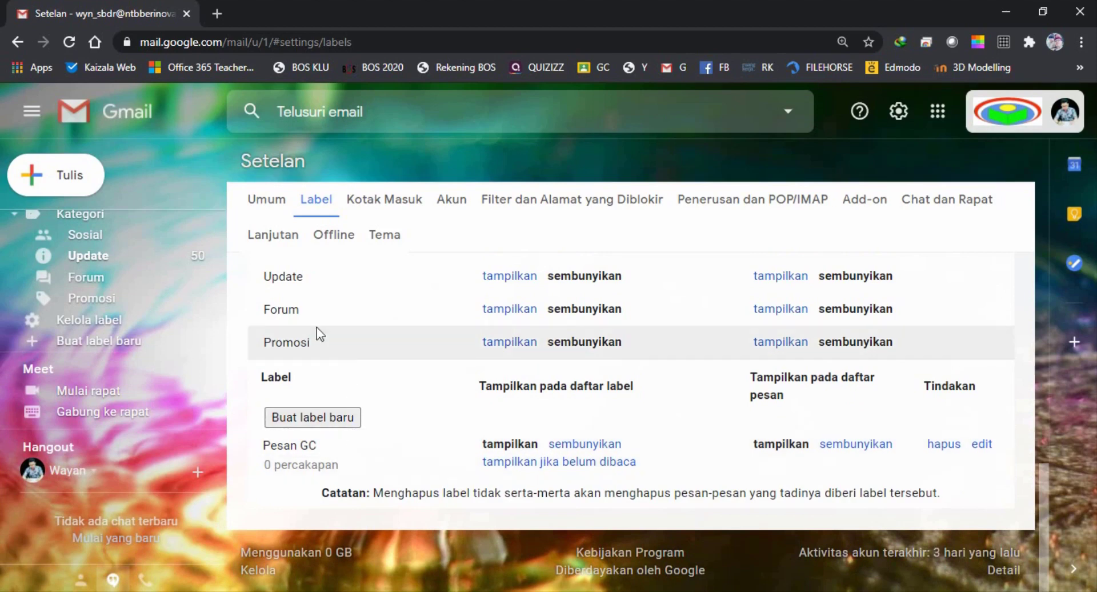
{"action": "scroll", "coordinate": [91, 286], "scroll_direction": "up", "scroll_amount": 1}
{"action": "scroll", "coordinate": [97, 294], "scroll_direction": "up", "scroll_amount": 5}
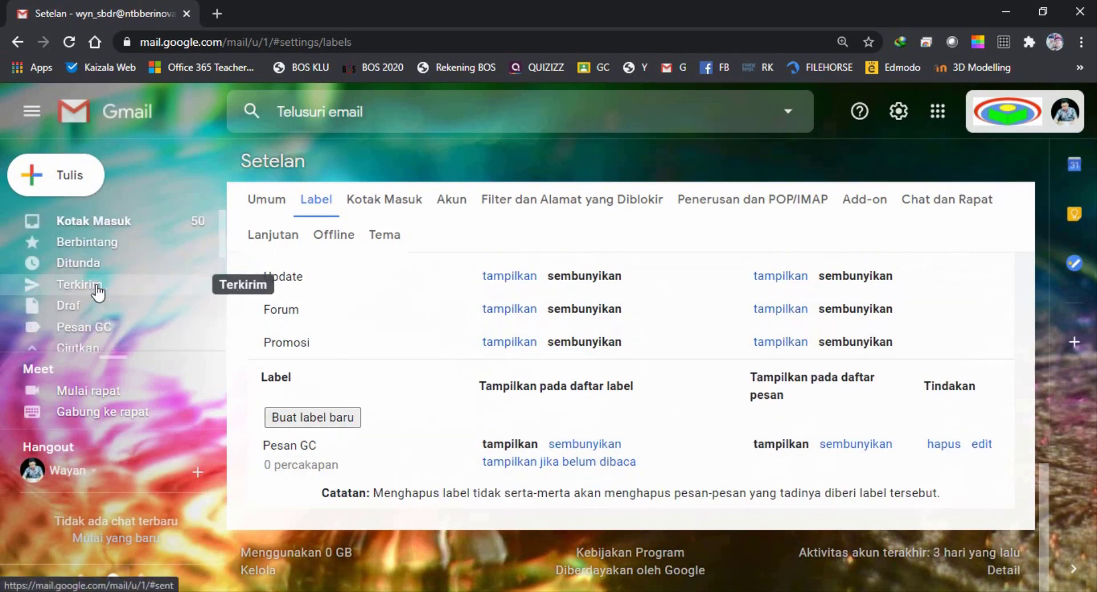
Back in the inbox, tick the ten Classroom notifications from 06.56 downward, below the two newest emails
{"action": "left_click", "coordinate": [92, 228]}
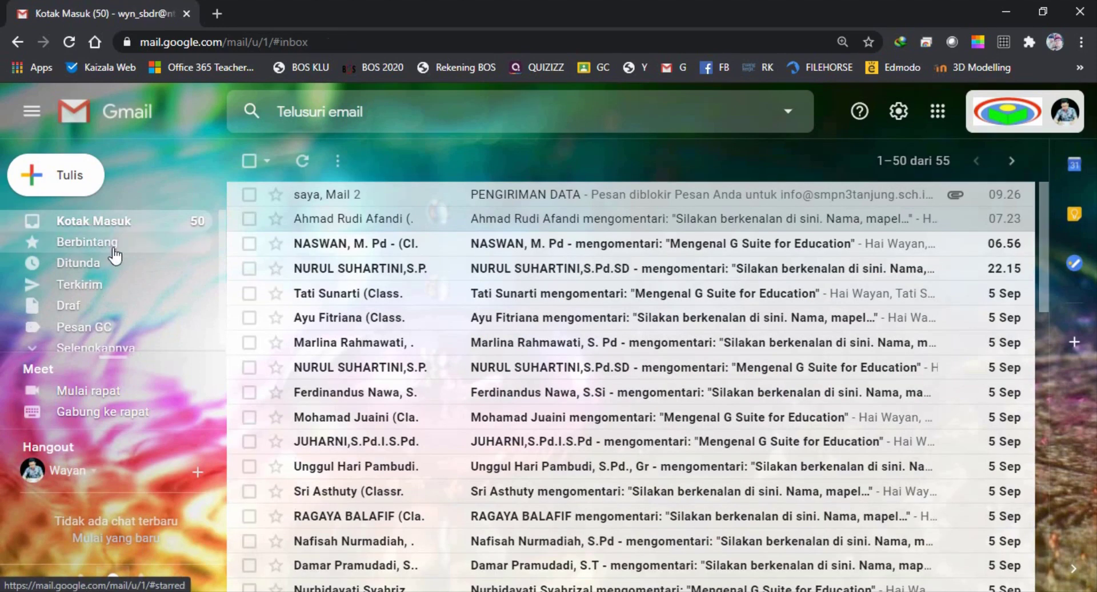
{"action": "left_click", "coordinate": [249, 244]}
{"action": "left_click", "coordinate": [249, 268]}
{"action": "left_click", "coordinate": [249, 293]}
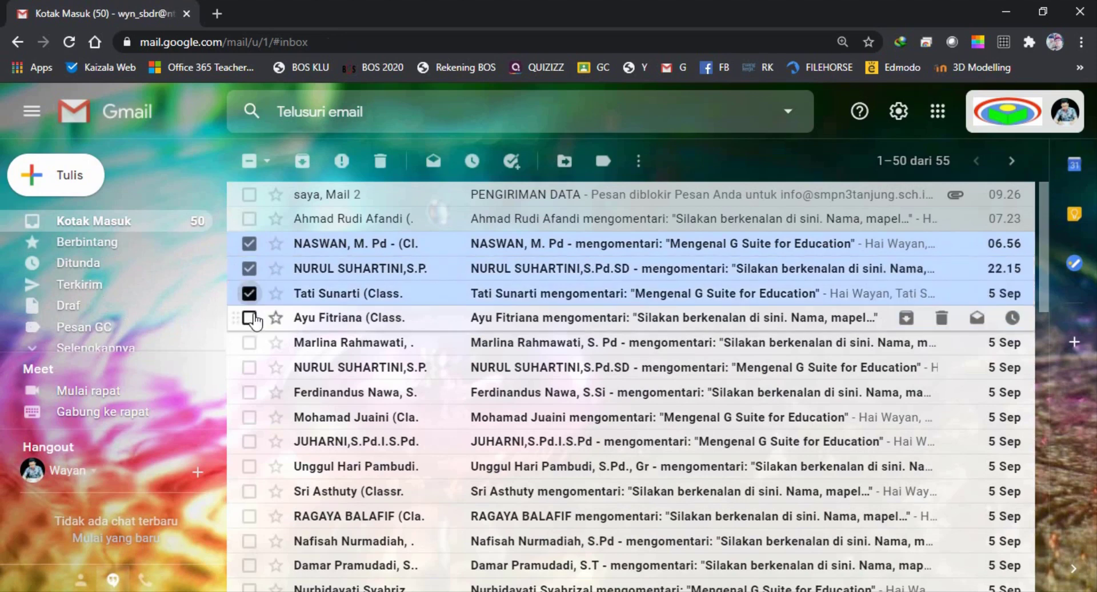
{"action": "left_click", "coordinate": [249, 317]}
{"action": "left_click", "coordinate": [249, 343]}
{"action": "left_click", "coordinate": [250, 367]}
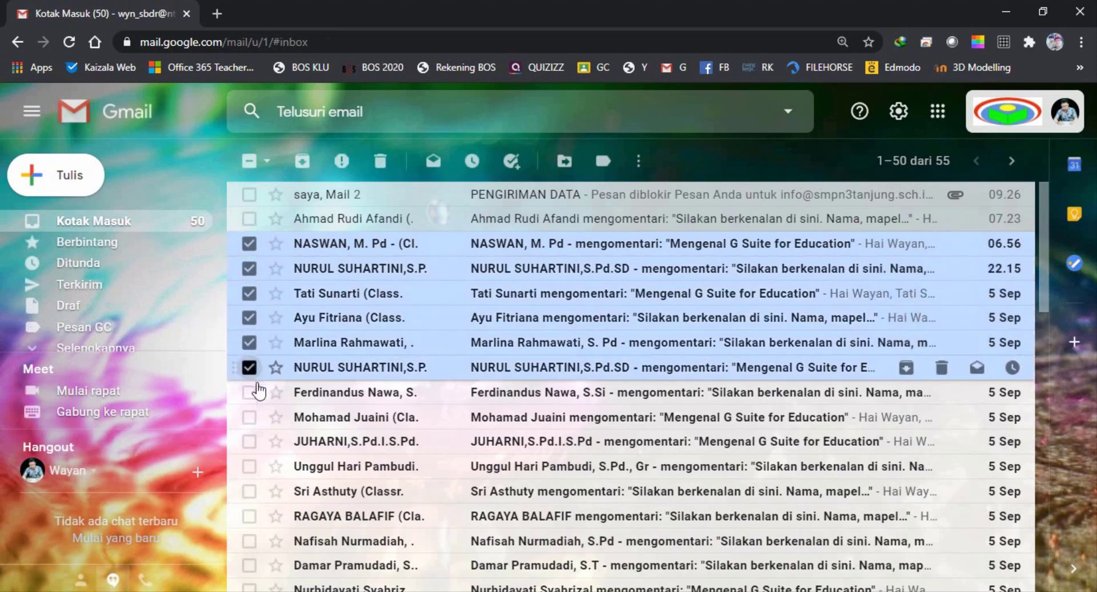
{"action": "left_click", "coordinate": [249, 392]}
{"action": "left_click", "coordinate": [249, 418]}
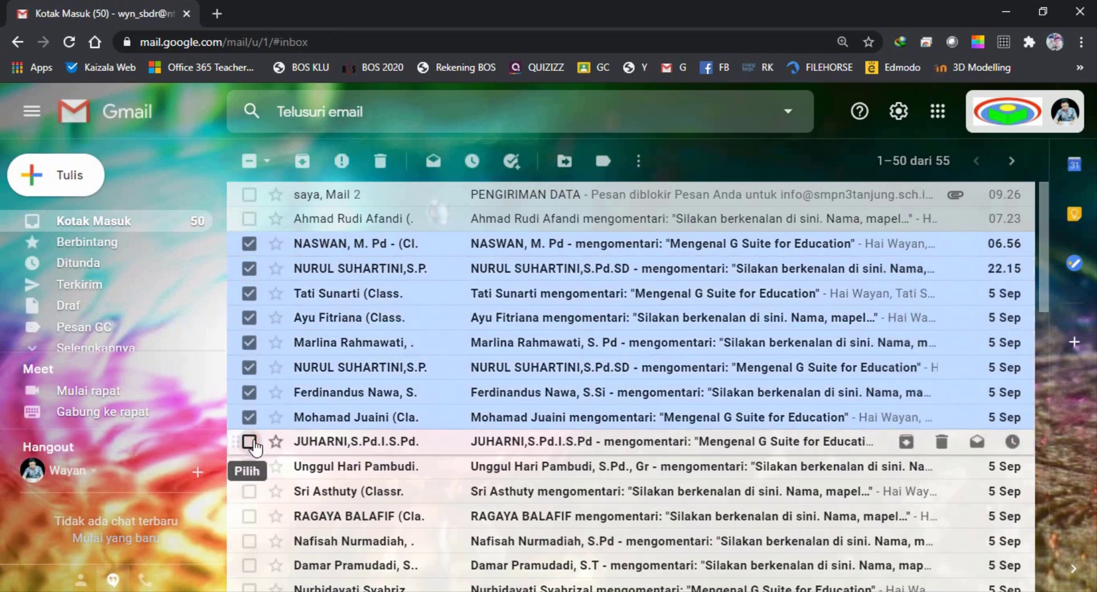
{"action": "left_click", "coordinate": [249, 441]}
{"action": "left_click", "coordinate": [249, 466]}
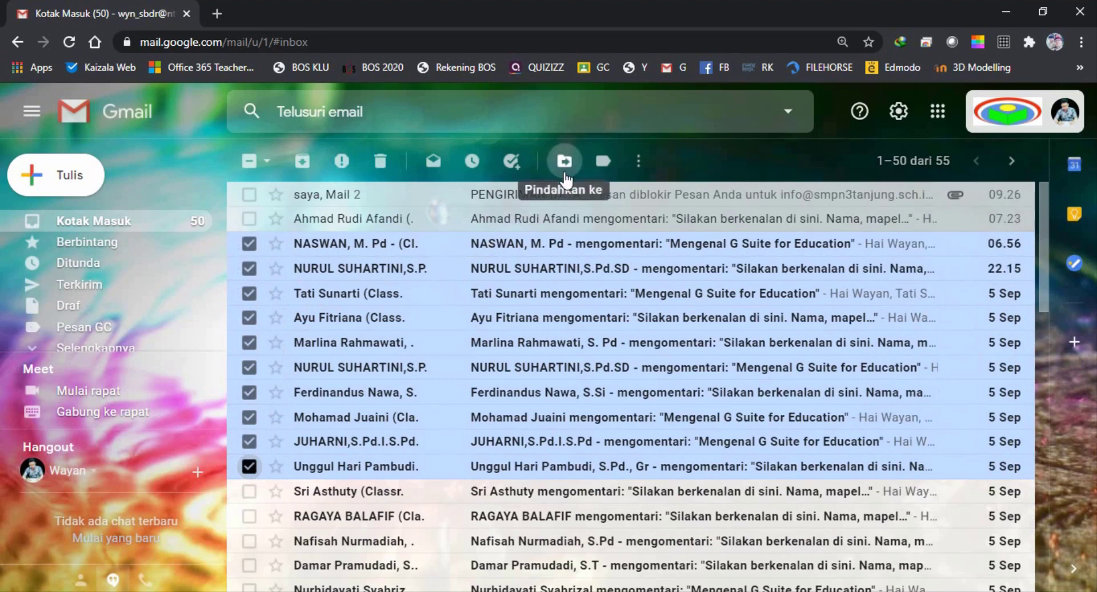
Apply the Pesan GC label to the ten selected Classroom notifications
{"action": "left_click", "coordinate": [604, 164]}
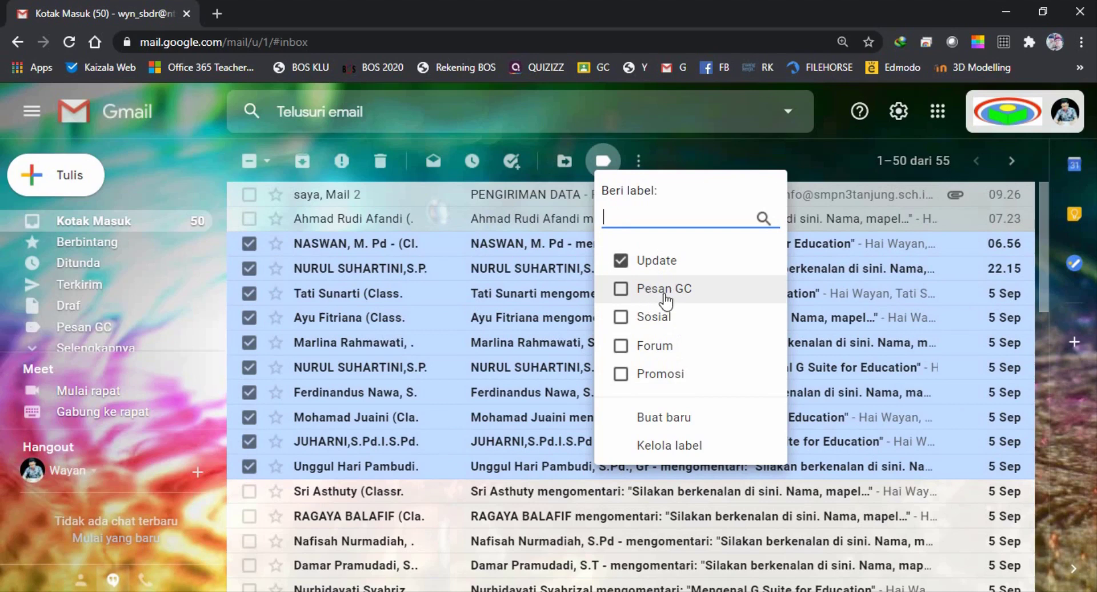
{"action": "left_click", "coordinate": [622, 290]}
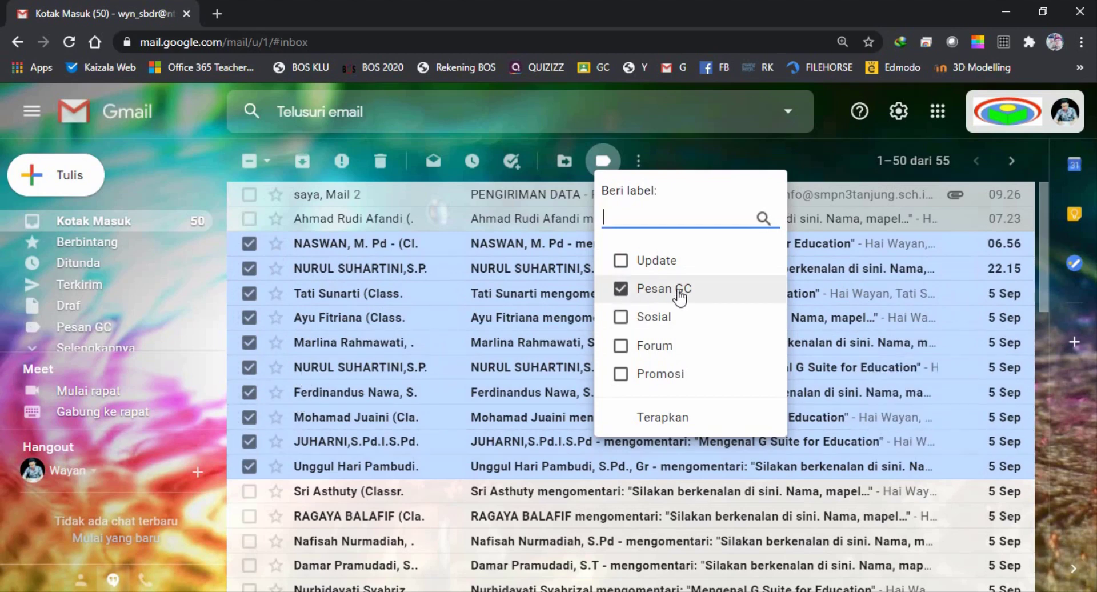
{"action": "left_click", "coordinate": [675, 423]}
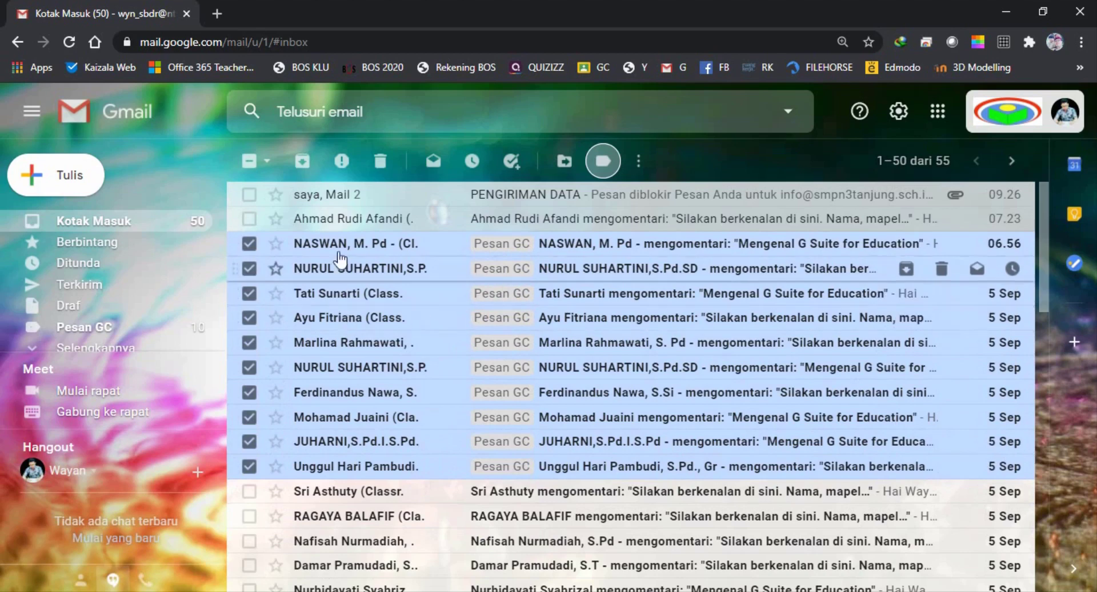
Clear the selection via Kotak Masuk, then tick the first unlabelled Classroom notification further down
{"action": "left_click", "coordinate": [84, 227]}
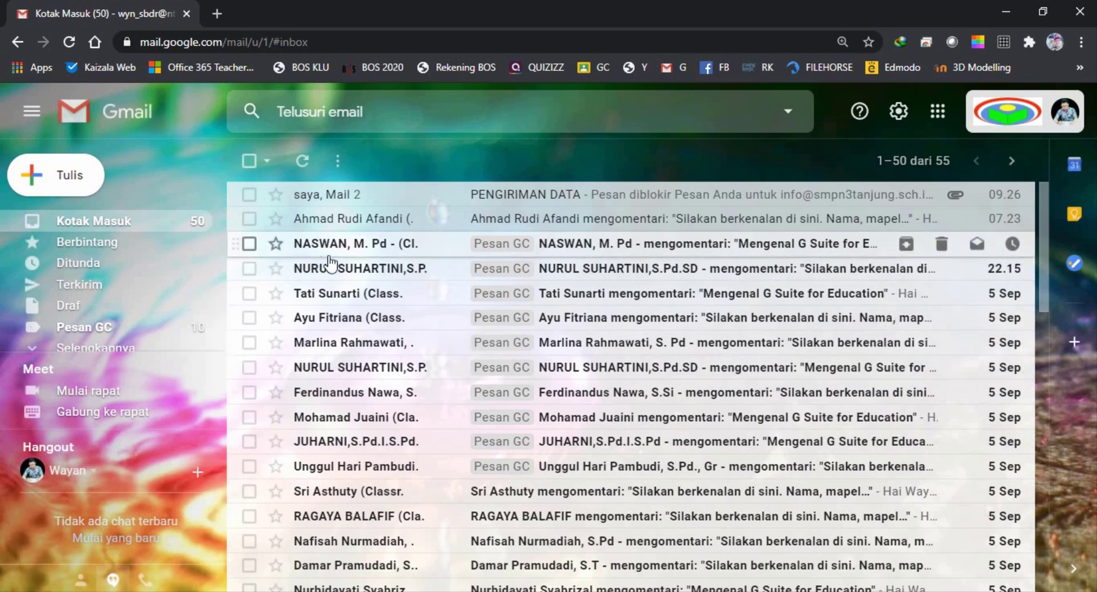
{"action": "scroll", "coordinate": [332, 263], "scroll_direction": "down", "scroll_amount": 1}
{"action": "scroll", "coordinate": [349, 266], "scroll_direction": "down", "scroll_amount": 1}
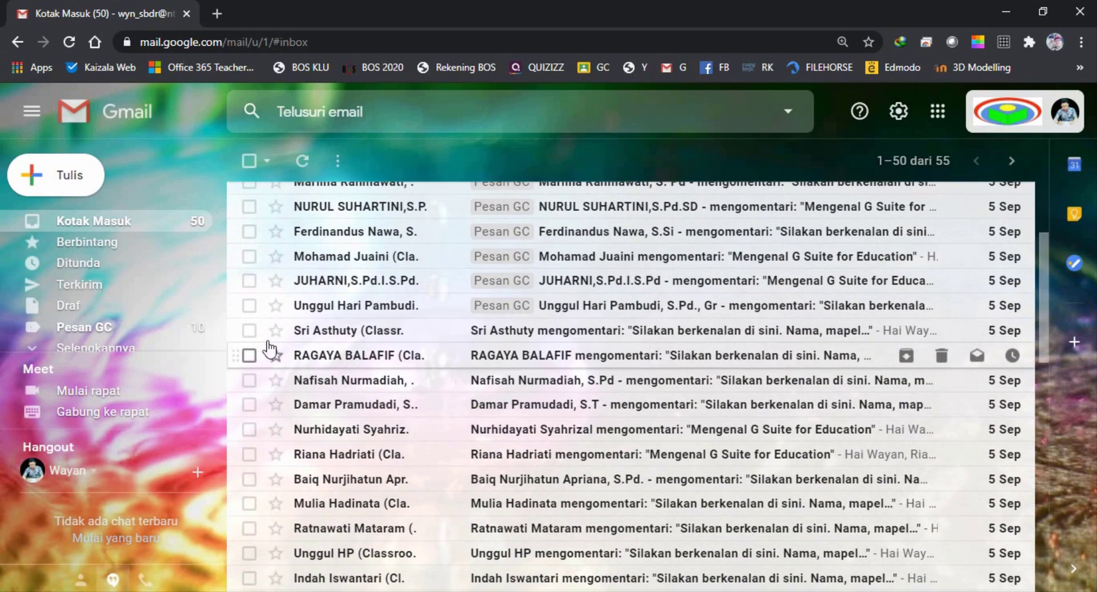
{"action": "left_click", "coordinate": [250, 330]}
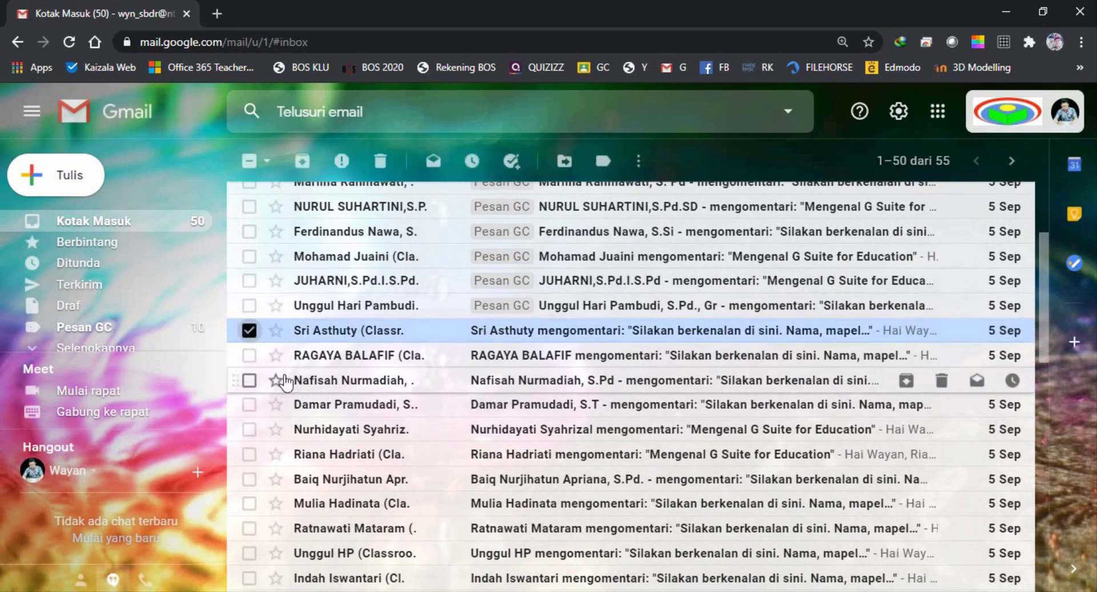
Tick the next fifteen unlabelled Classroom notifications down the inbox
{"action": "left_click", "coordinate": [249, 355]}
{"action": "left_click", "coordinate": [249, 380]}
{"action": "left_click", "coordinate": [249, 405]}
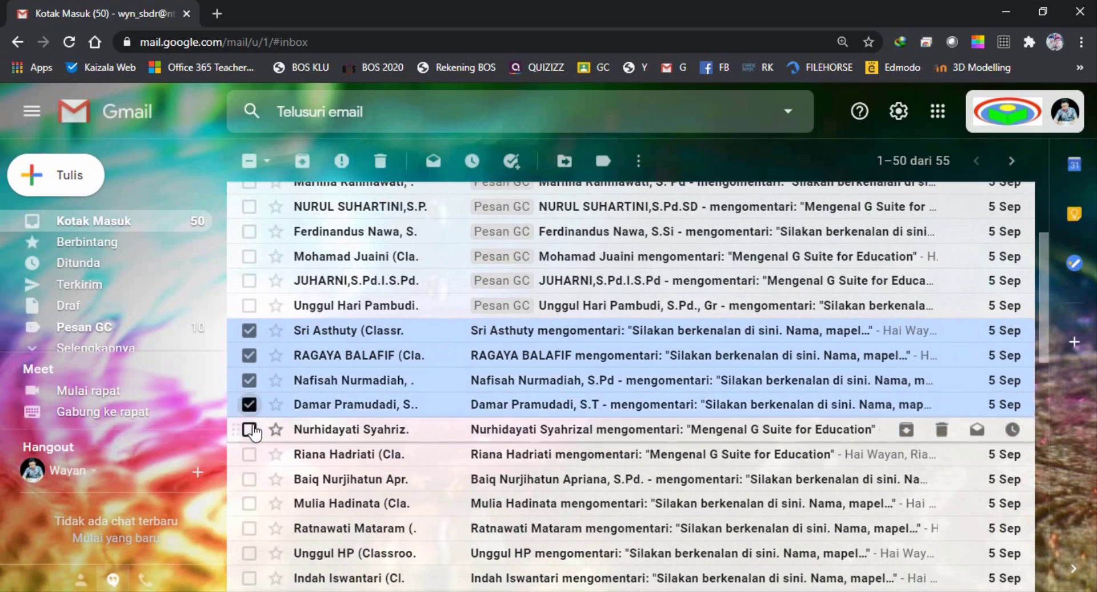
{"action": "left_click", "coordinate": [250, 429]}
{"action": "left_click", "coordinate": [249, 454]}
{"action": "left_click", "coordinate": [249, 479]}
{"action": "left_click", "coordinate": [249, 502]}
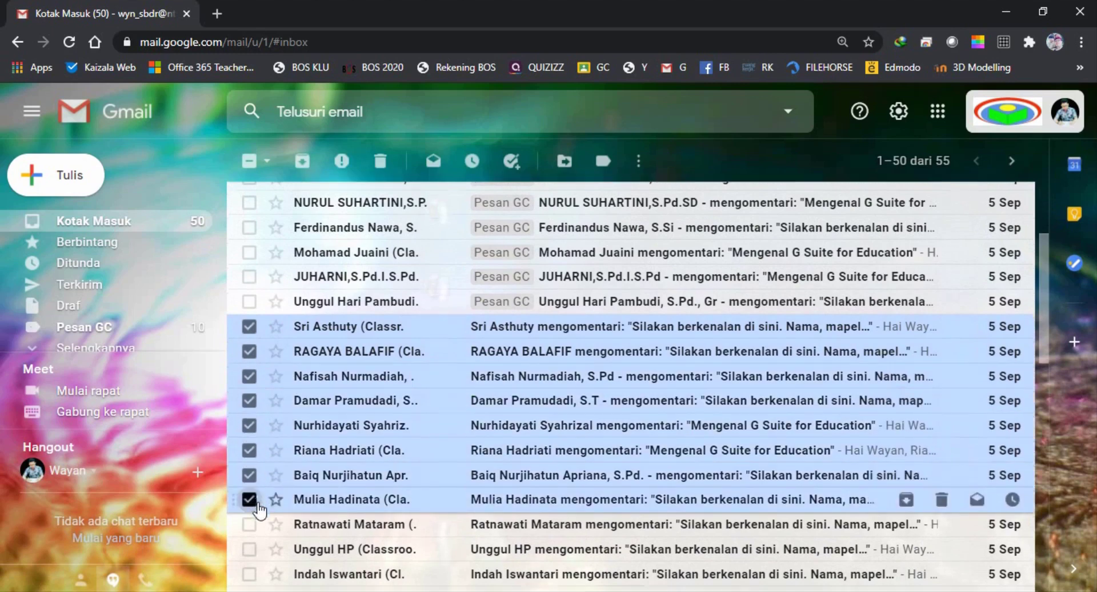
{"action": "scroll", "coordinate": [258, 503], "scroll_direction": "down", "scroll_amount": 3}
{"action": "left_click", "coordinate": [249, 368]}
{"action": "left_click", "coordinate": [249, 392]}
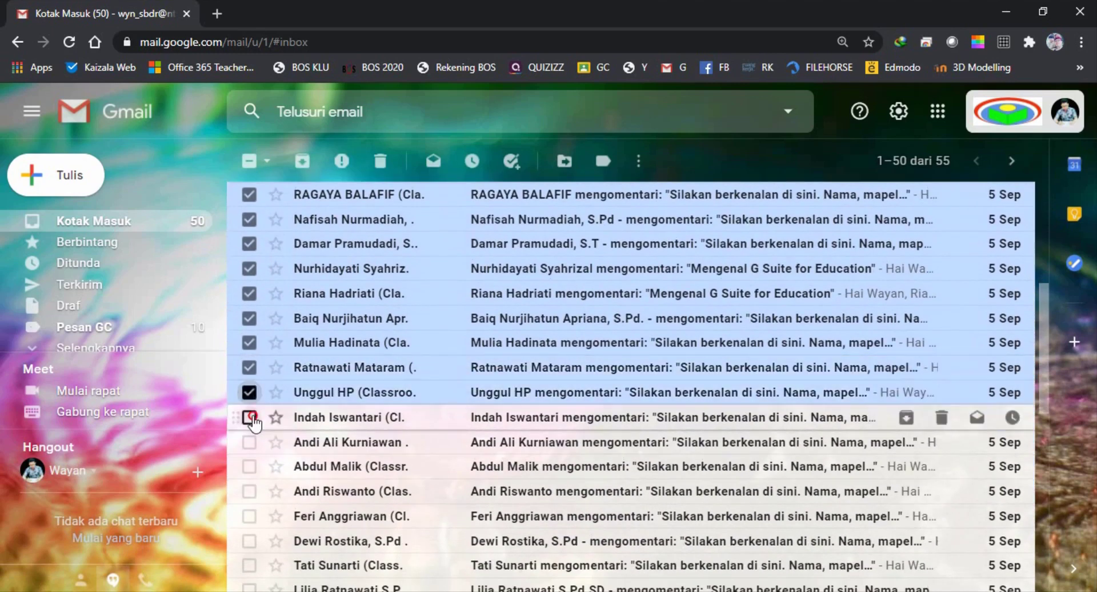
{"action": "left_click", "coordinate": [249, 417]}
{"action": "left_click", "coordinate": [249, 442]}
{"action": "left_click", "coordinate": [249, 467]}
{"action": "left_click", "coordinate": [250, 491]}
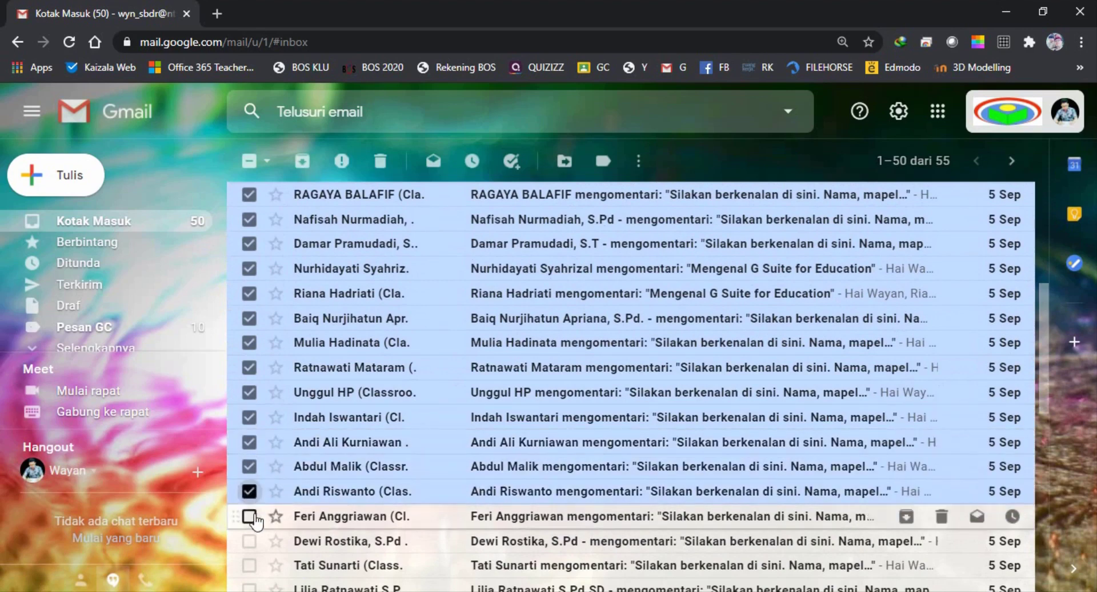
{"action": "left_click", "coordinate": [250, 516]}
{"action": "left_click", "coordinate": [250, 541]}
Add the following eighteen Classroom notifications further down the list to the selection
{"action": "scroll", "coordinate": [249, 542], "scroll_direction": "down", "scroll_amount": 3}
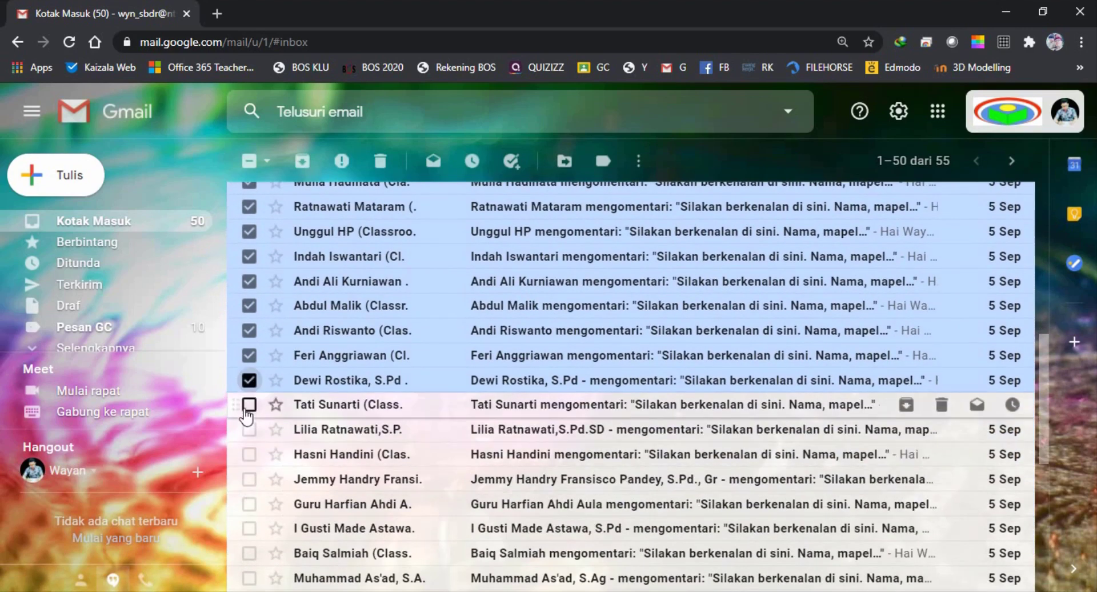
{"action": "left_click", "coordinate": [249, 405]}
{"action": "left_click", "coordinate": [250, 429]}
{"action": "left_click", "coordinate": [249, 454]}
{"action": "left_click", "coordinate": [249, 479]}
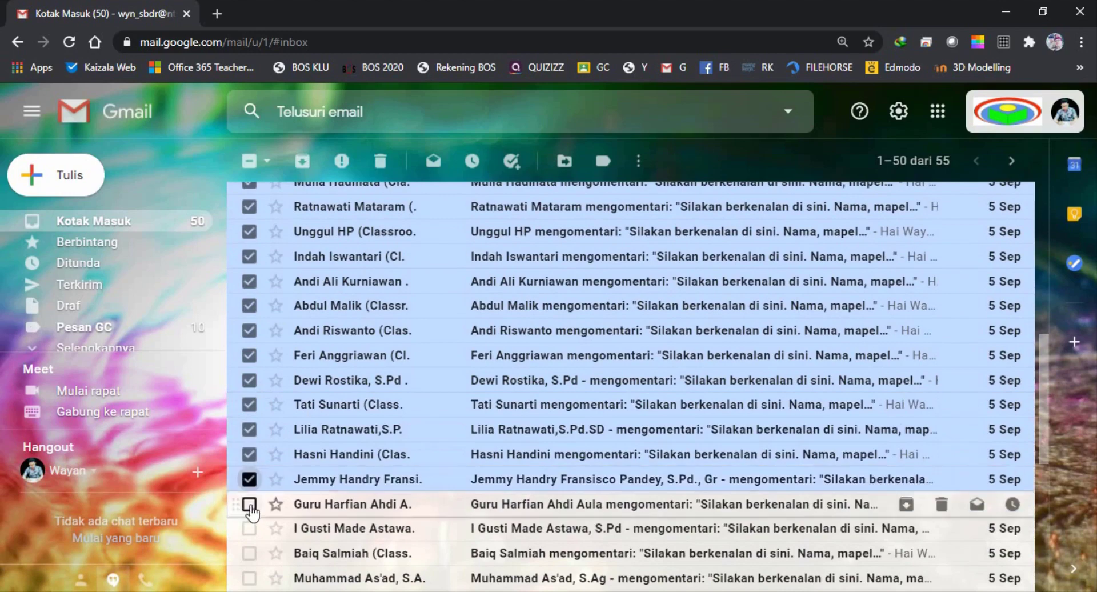
{"action": "left_click", "coordinate": [249, 504]}
{"action": "left_click", "coordinate": [249, 528]}
{"action": "scroll", "coordinate": [249, 526], "scroll_direction": "down", "scroll_amount": 8}
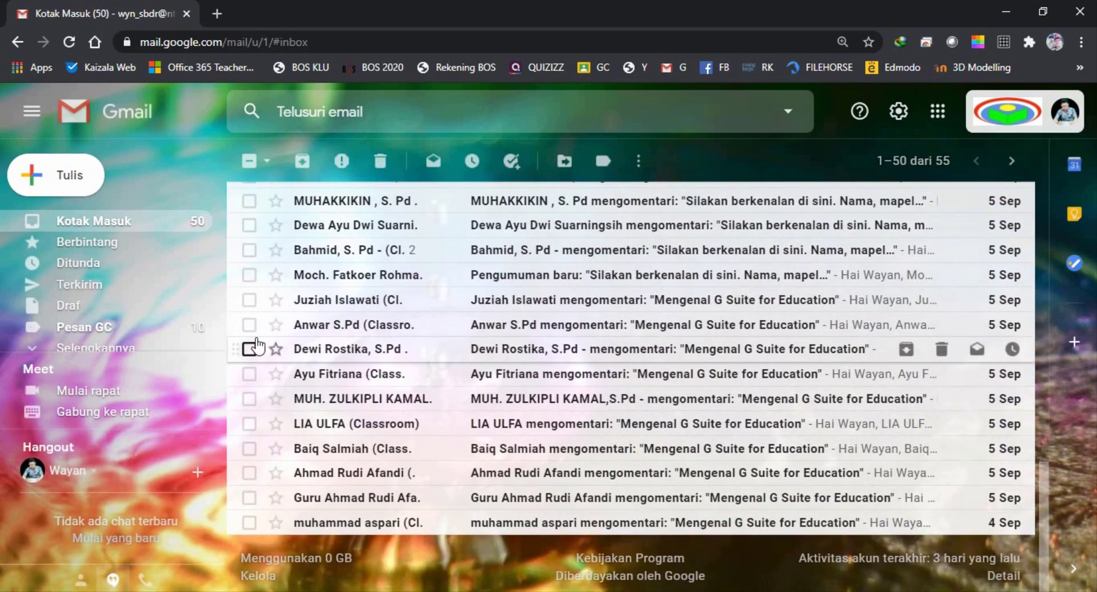
{"action": "scroll", "coordinate": [256, 346], "scroll_direction": "up", "scroll_amount": 2}
{"action": "left_click", "coordinate": [249, 232]}
{"action": "left_click", "coordinate": [249, 256]}
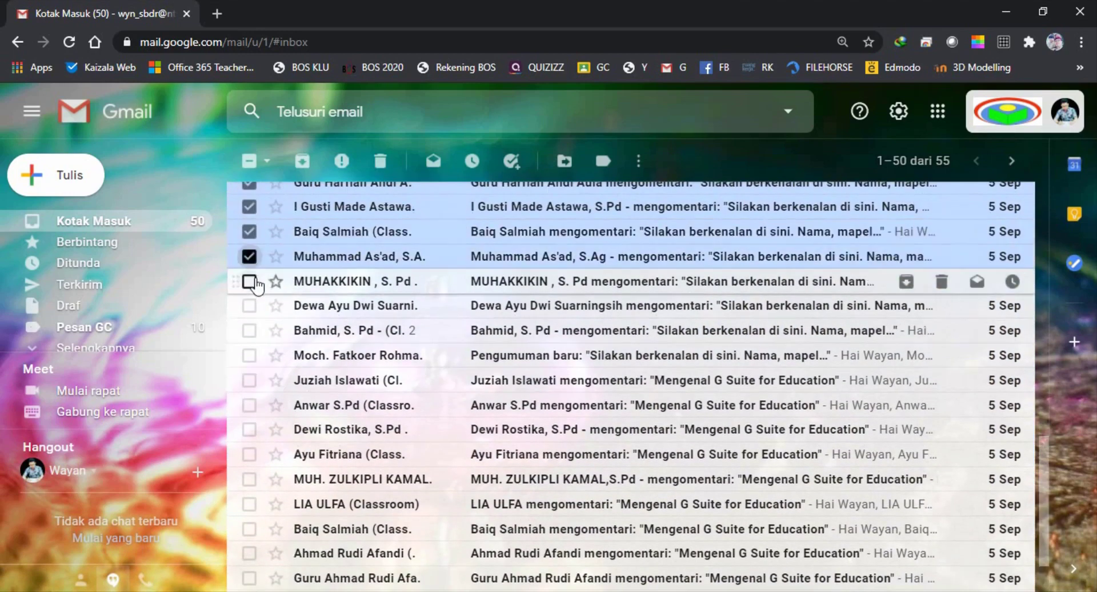
{"action": "left_click", "coordinate": [249, 281]}
{"action": "left_click", "coordinate": [249, 306]}
{"action": "left_click", "coordinate": [250, 331]}
{"action": "left_click", "coordinate": [249, 356]}
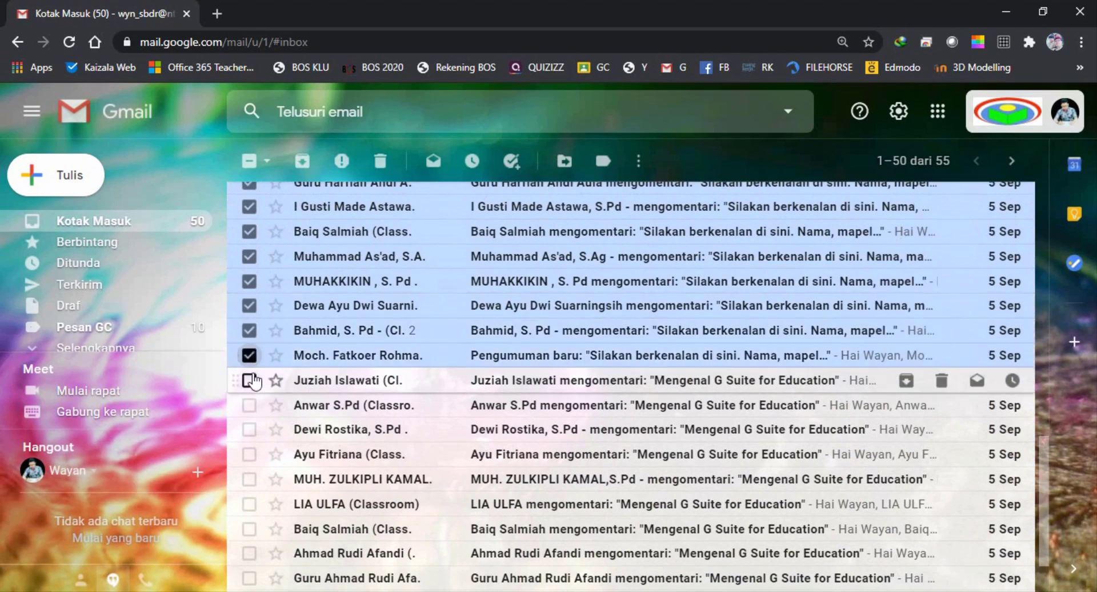
{"action": "left_click", "coordinate": [250, 381]}
{"action": "left_click", "coordinate": [250, 405]}
{"action": "left_click", "coordinate": [249, 429]}
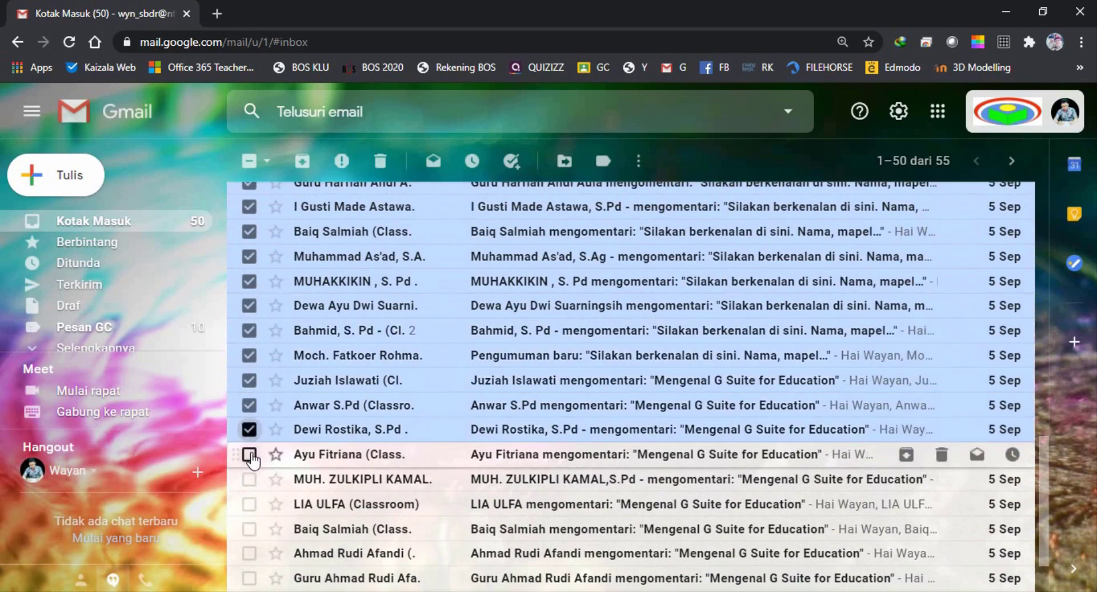
{"action": "left_click", "coordinate": [249, 454]}
{"action": "left_click", "coordinate": [249, 478]}
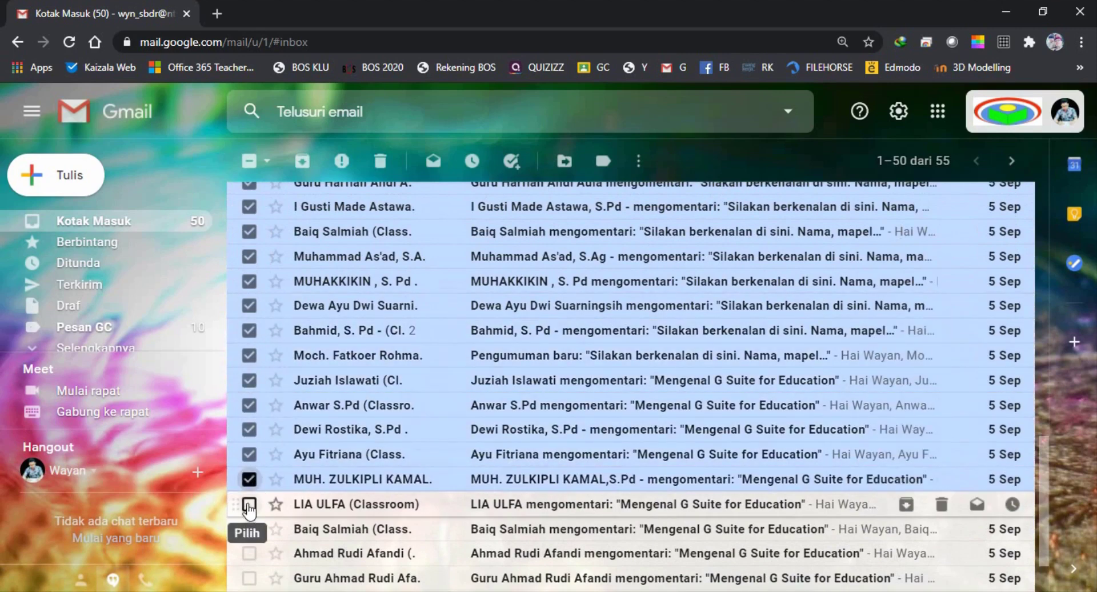
{"action": "left_click", "coordinate": [249, 504]}
Select the last four notifications down to the oldest, then scroll back to review the selection
{"action": "scroll", "coordinate": [250, 503], "scroll_direction": "down", "scroll_amount": 3}
{"action": "left_click", "coordinate": [249, 449]}
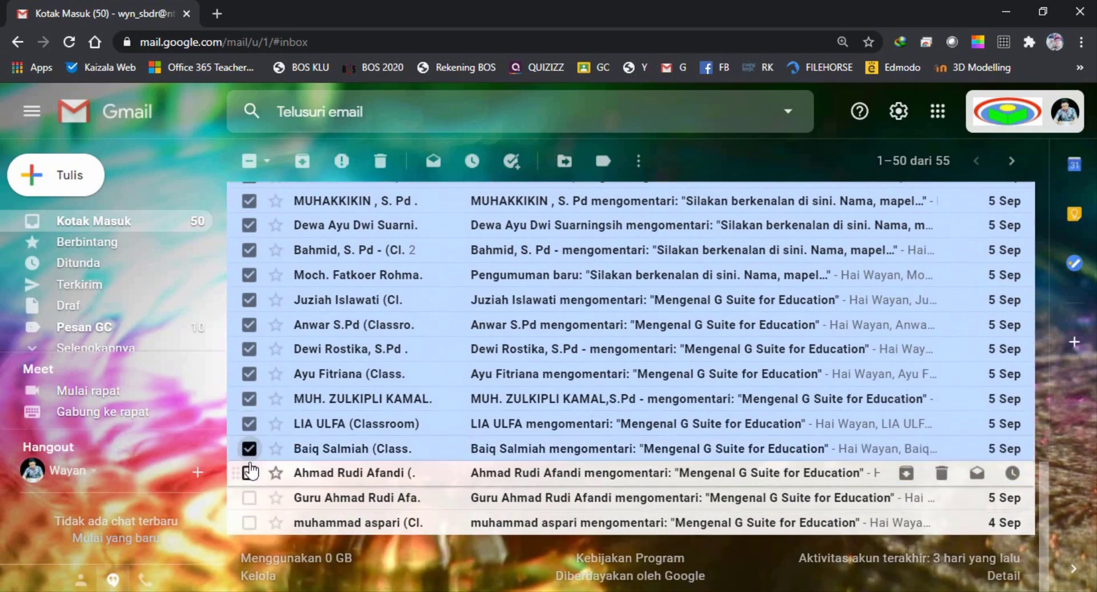
{"action": "left_click", "coordinate": [250, 474]}
{"action": "left_click", "coordinate": [249, 497]}
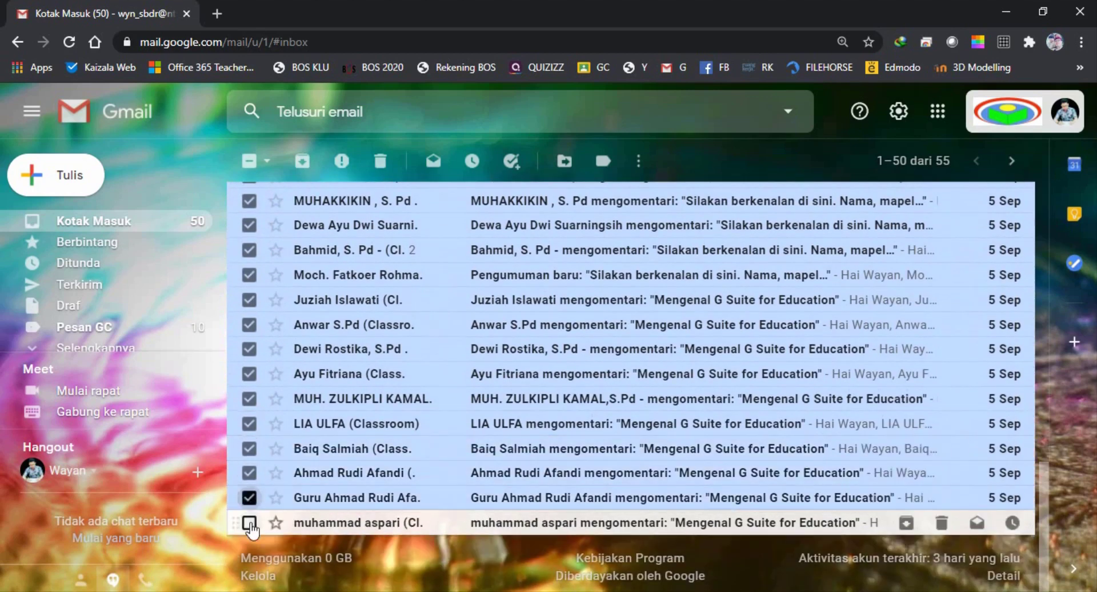
{"action": "left_click", "coordinate": [249, 523]}
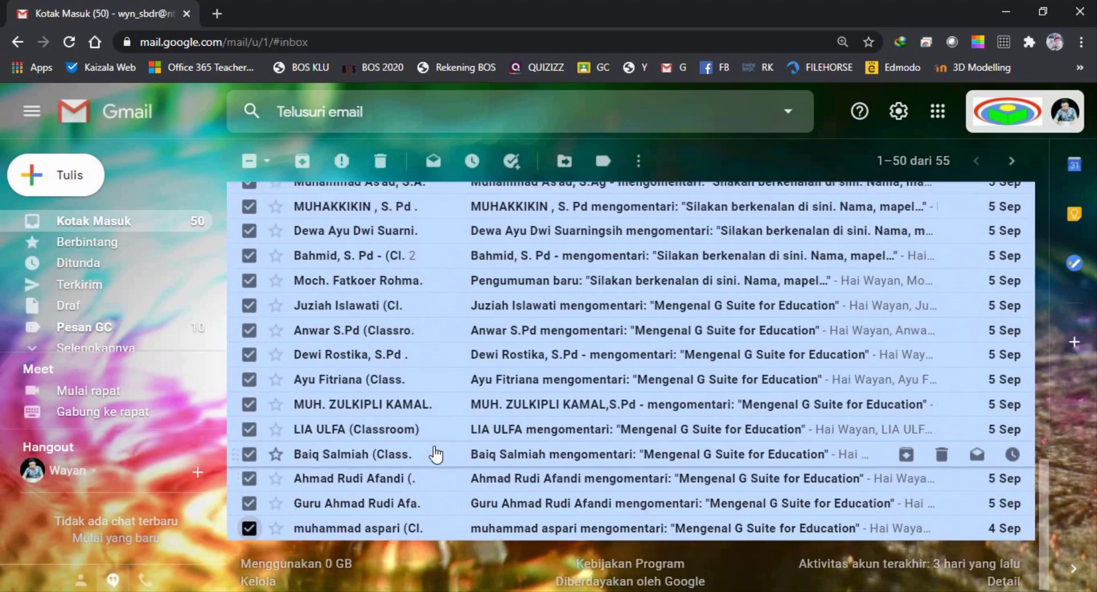
{"action": "scroll", "coordinate": [436, 453], "scroll_direction": "up", "scroll_amount": 7}
{"action": "scroll", "coordinate": [279, 402], "scroll_direction": "up", "scroll_amount": 2}
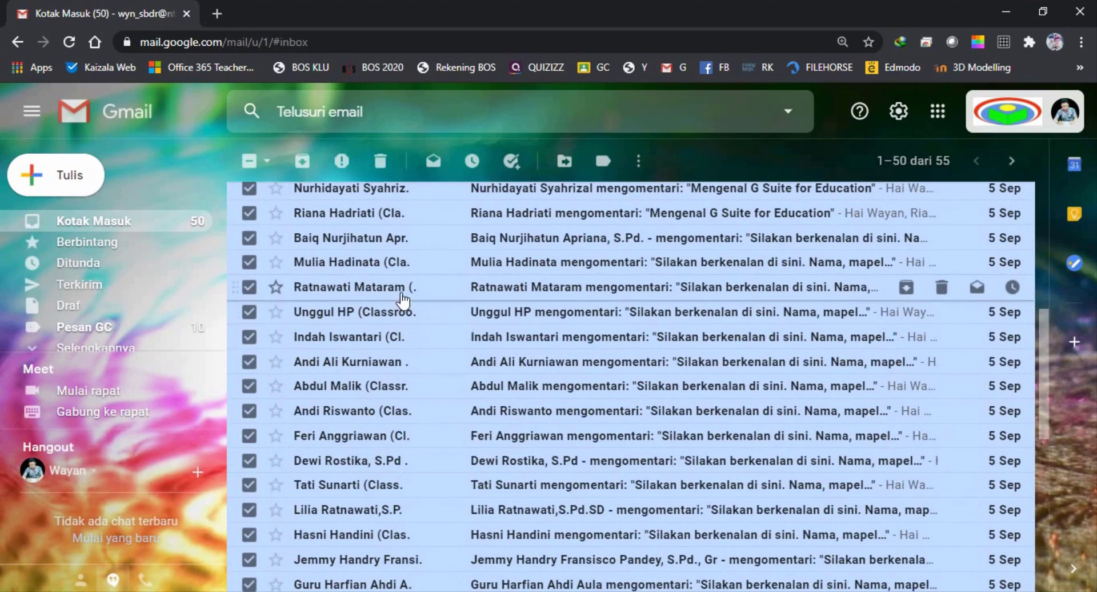
{"action": "scroll", "coordinate": [402, 298], "scroll_direction": "up", "scroll_amount": 6}
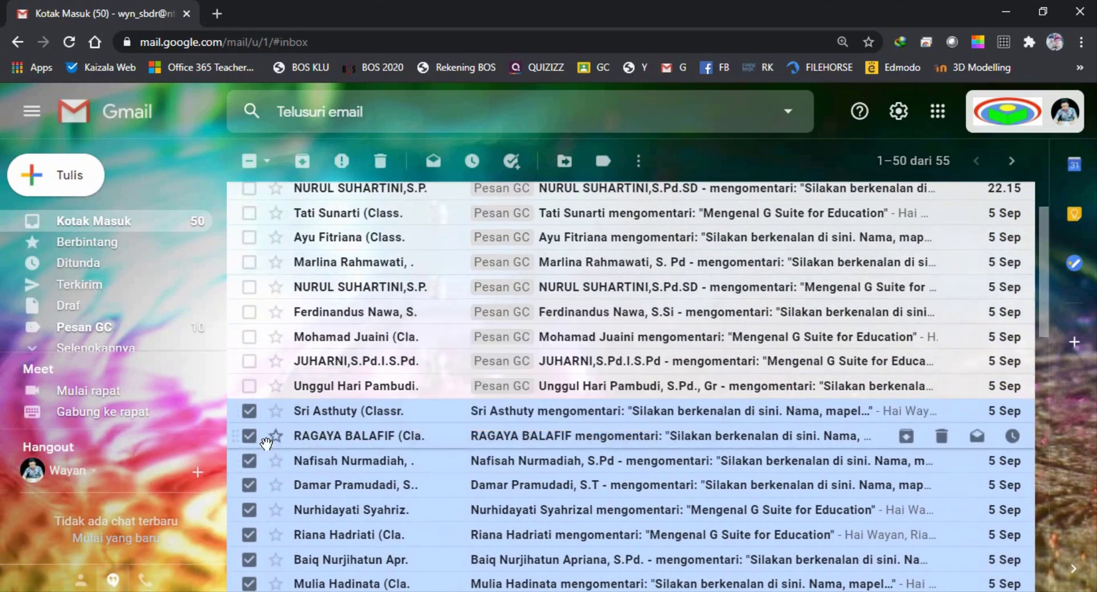
{"action": "scroll", "coordinate": [266, 443], "scroll_direction": "down", "scroll_amount": 3}
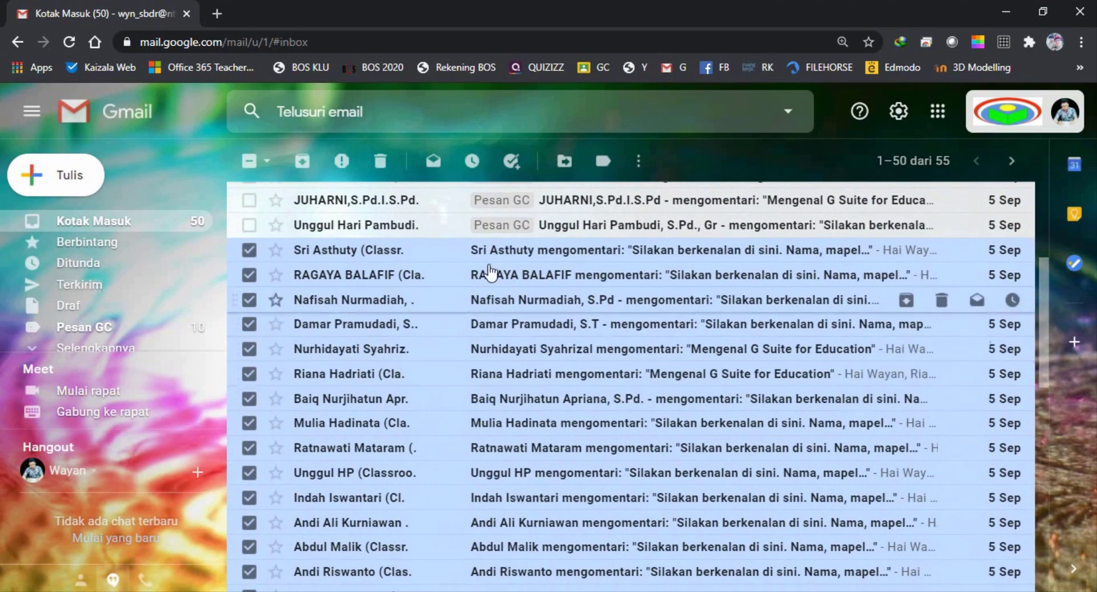
Move the 38 selected notifications into Pesan GC, leaving 17 conversations in the inbox
{"action": "left_click", "coordinate": [566, 162]}
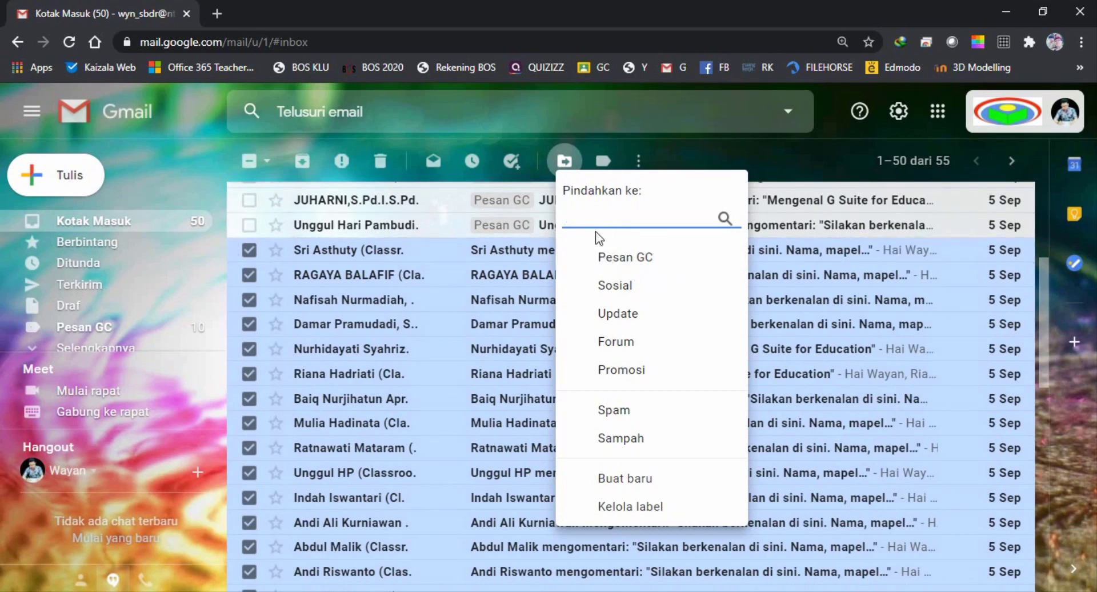
{"action": "left_click", "coordinate": [634, 262]}
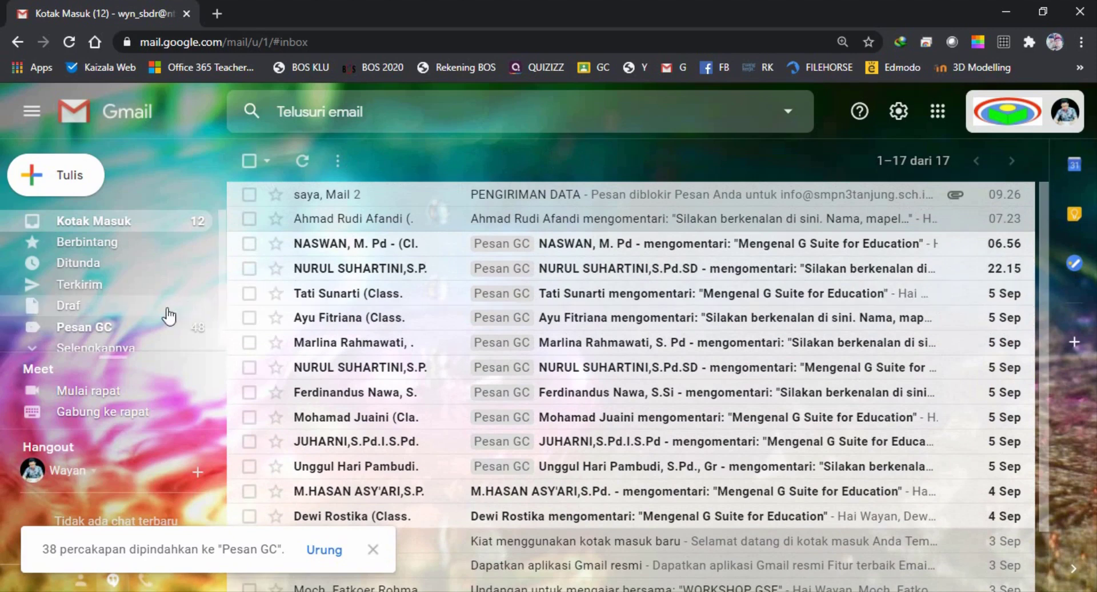
{"action": "scroll", "coordinate": [132, 312], "scroll_direction": "down", "scroll_amount": 1}
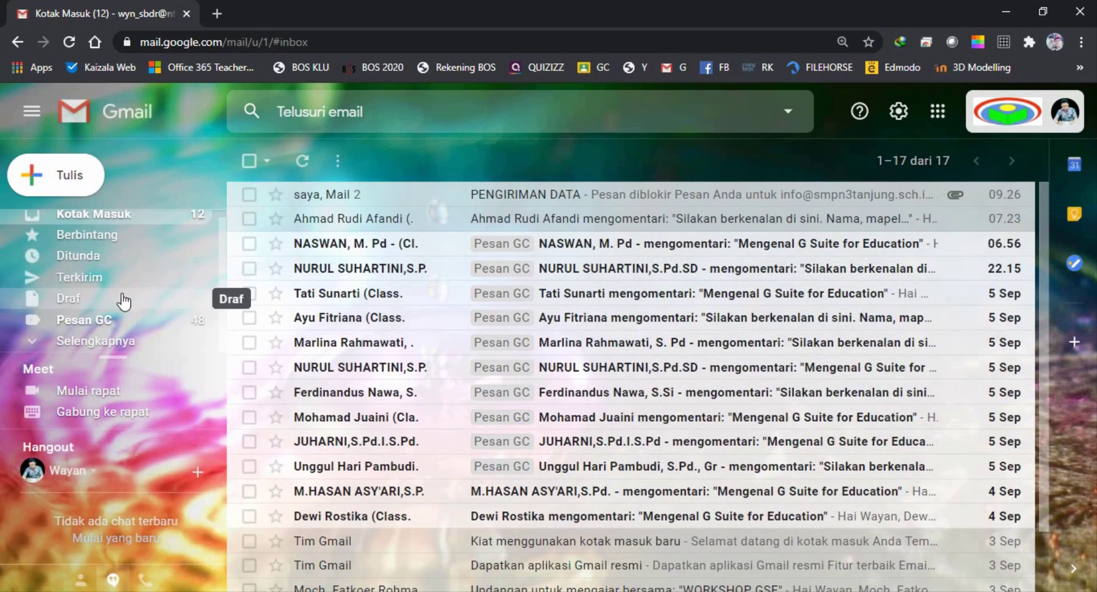
Browse the 48 conversations under the Pesan GC label, then return to Kotak Masuk
{"action": "left_click", "coordinate": [75, 341]}
{"action": "scroll", "coordinate": [74, 300], "scroll_direction": "down", "scroll_amount": 3}
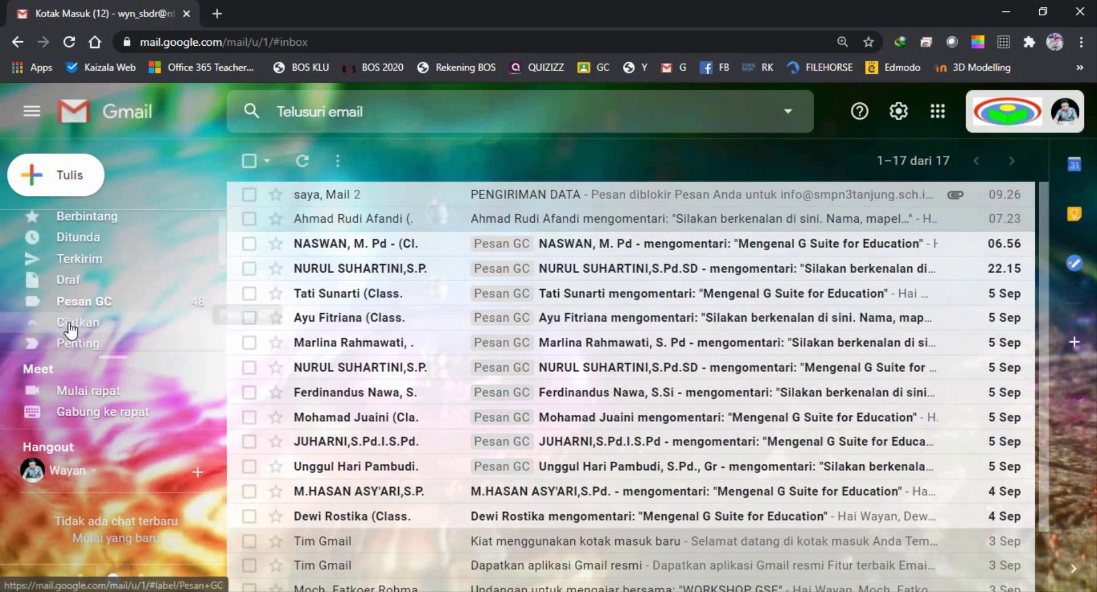
{"action": "scroll", "coordinate": [74, 297], "scroll_direction": "up", "scroll_amount": 3}
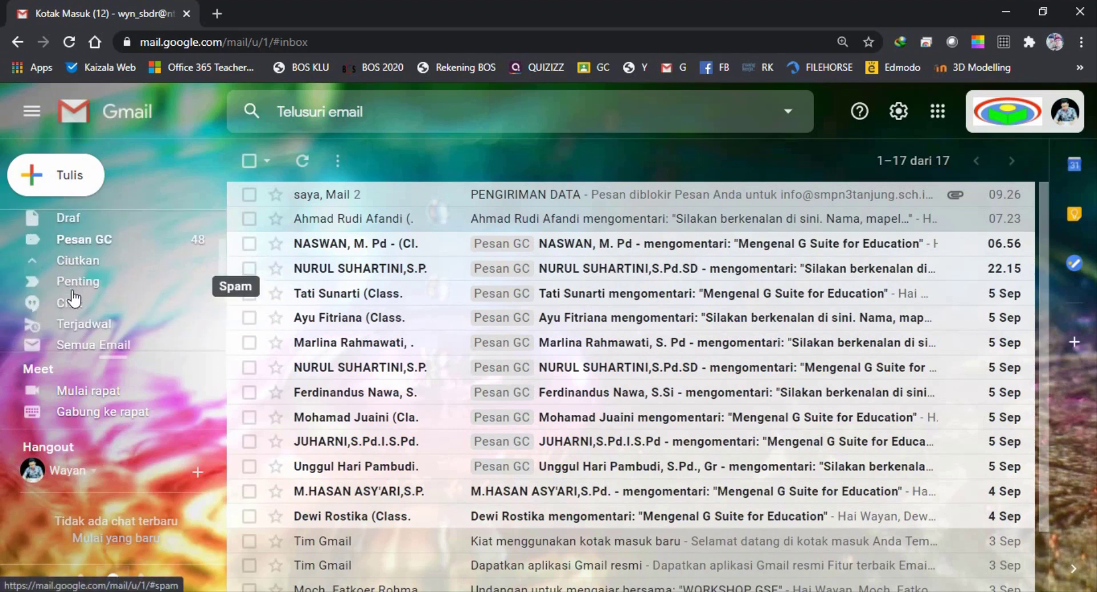
{"action": "left_click", "coordinate": [99, 245]}
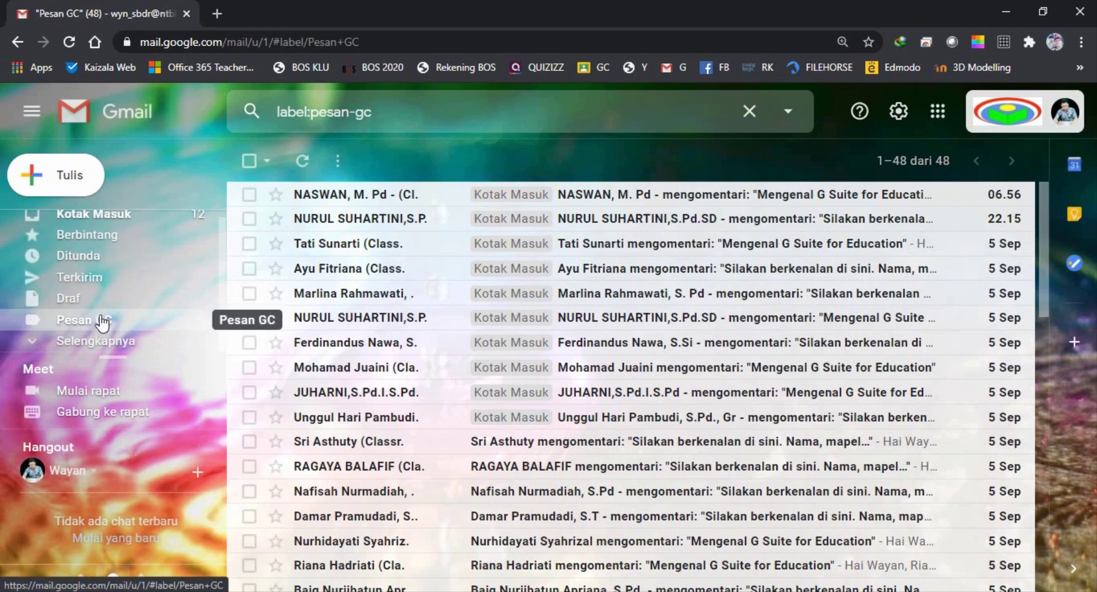
{"action": "scroll", "coordinate": [403, 292], "scroll_direction": "down", "scroll_amount": 5}
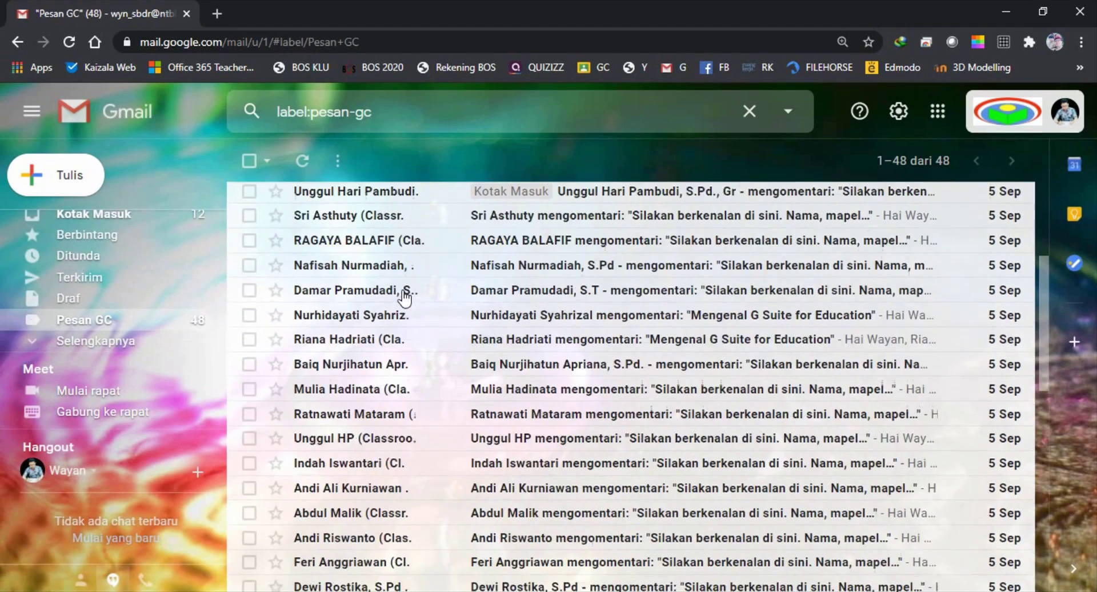
{"action": "scroll", "coordinate": [404, 296], "scroll_direction": "down", "scroll_amount": 9}
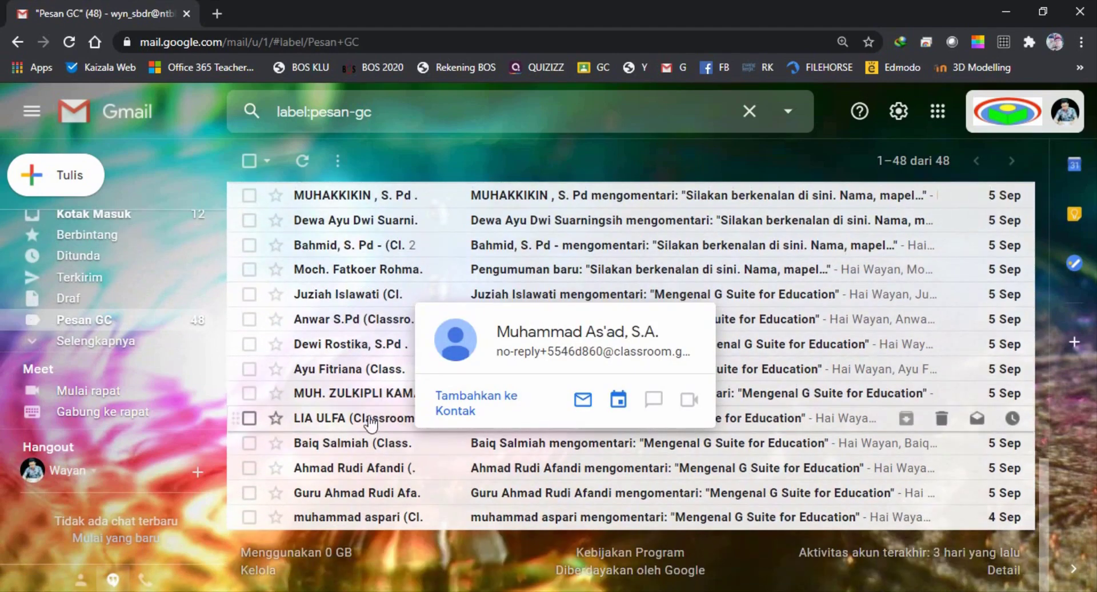
{"action": "scroll", "coordinate": [363, 423], "scroll_direction": "up", "scroll_amount": 6}
{"action": "scroll", "coordinate": [363, 423], "scroll_direction": "up", "scroll_amount": 8}
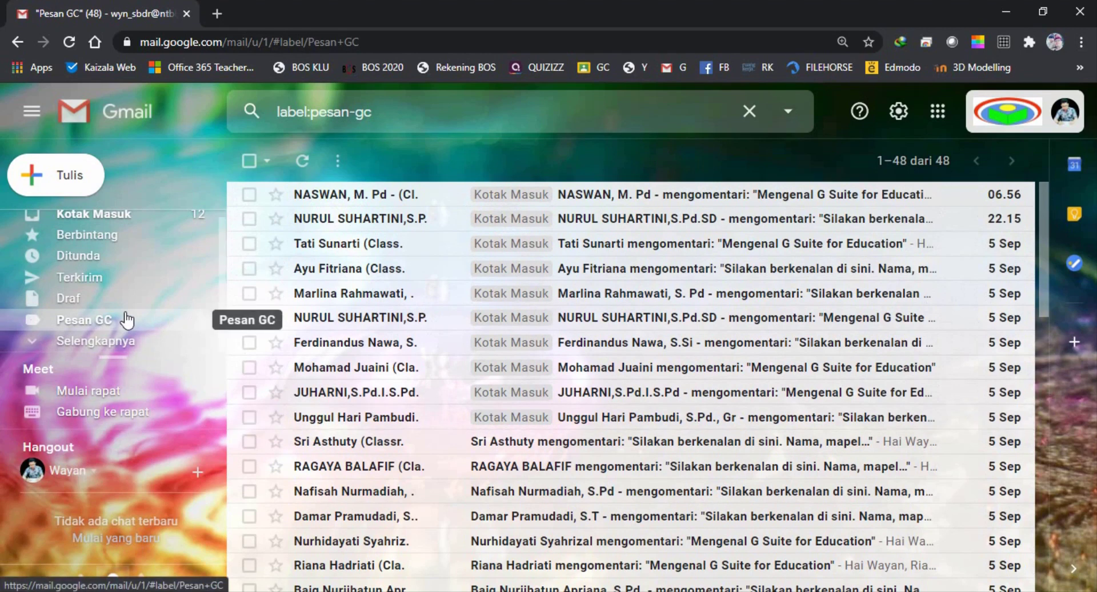
{"action": "left_click", "coordinate": [118, 229]}
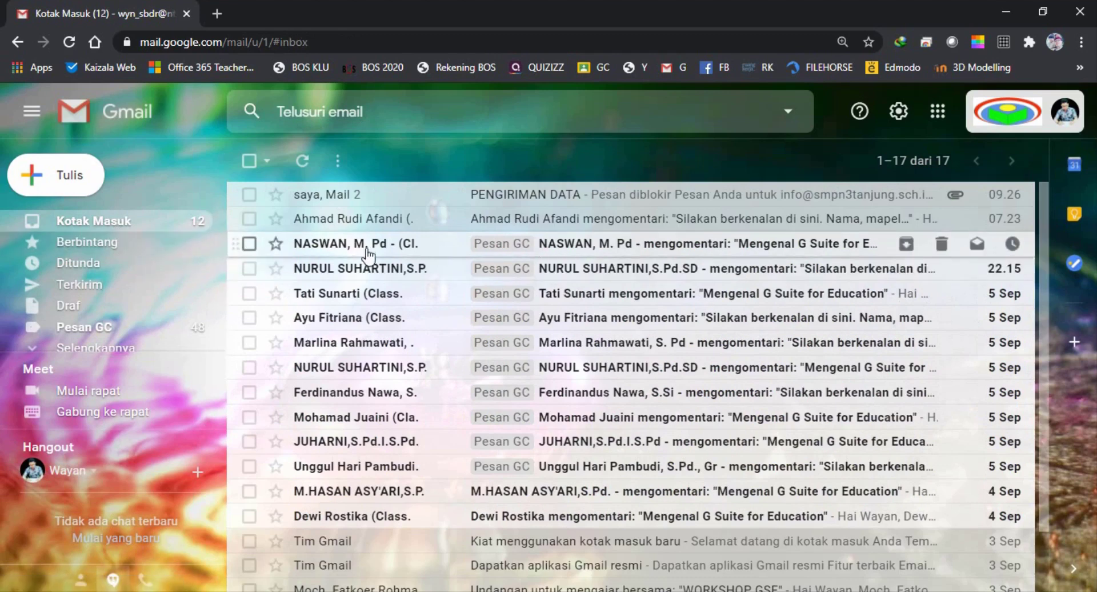
Select the twelve remaining Classroom notifications and move them into Pesan GC, leaving five emails
{"action": "left_click", "coordinate": [249, 244]}
{"action": "left_click", "coordinate": [250, 268]}
{"action": "left_click", "coordinate": [249, 294]}
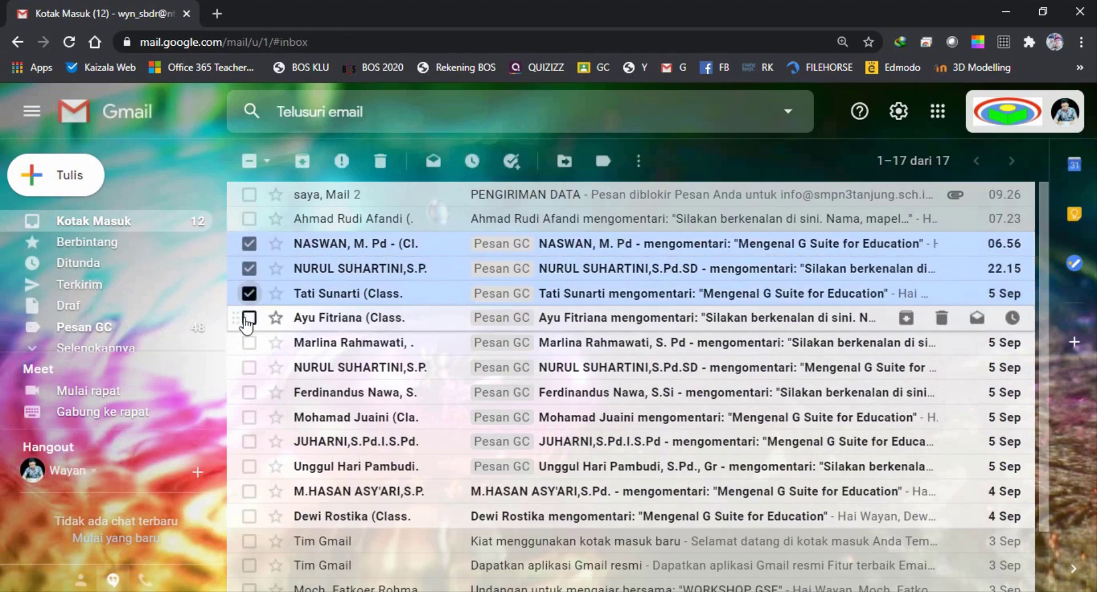
{"action": "left_click", "coordinate": [249, 317]}
{"action": "left_click", "coordinate": [249, 343]}
{"action": "left_click", "coordinate": [249, 367]}
{"action": "left_click", "coordinate": [249, 392]}
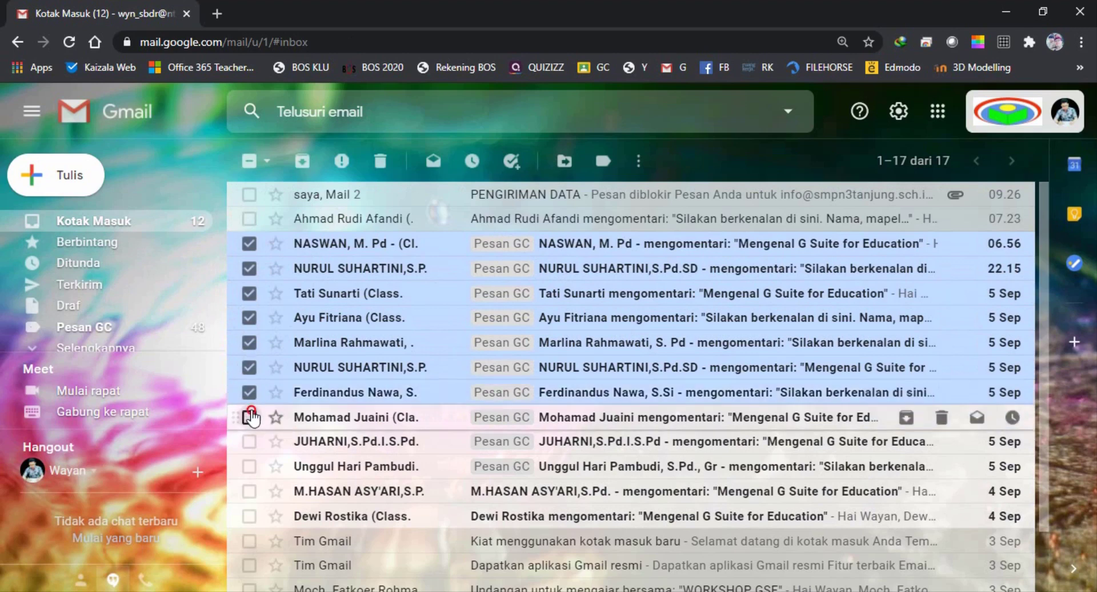
{"action": "left_click", "coordinate": [249, 417]}
{"action": "left_click", "coordinate": [249, 441]}
{"action": "left_click", "coordinate": [249, 467]}
{"action": "left_click", "coordinate": [249, 491]}
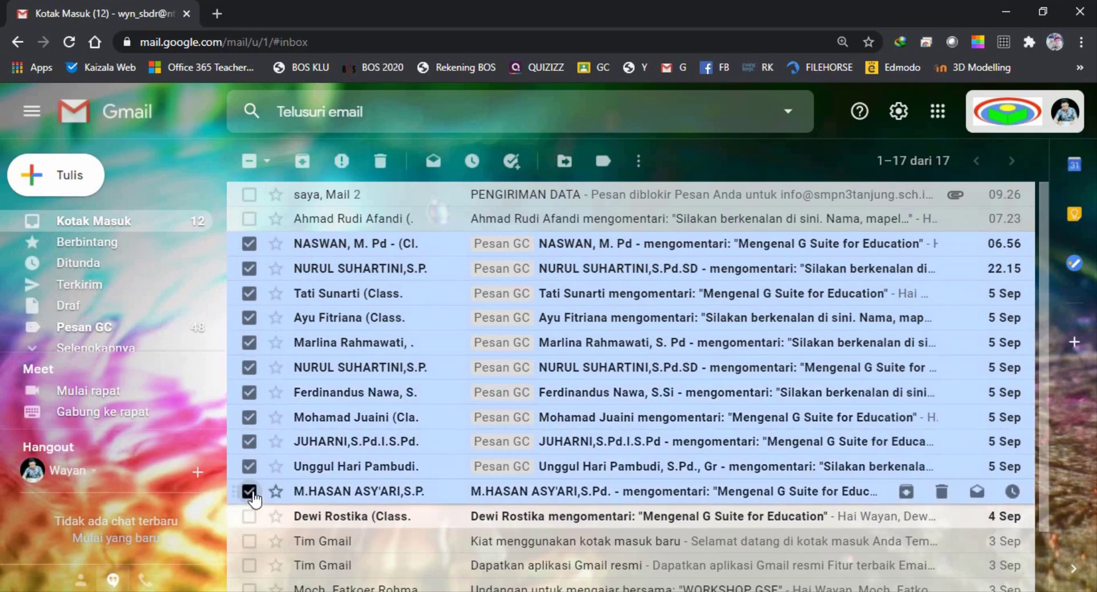
{"action": "left_click", "coordinate": [249, 516]}
{"action": "scroll", "coordinate": [331, 472], "scroll_direction": "down", "scroll_amount": 1}
{"action": "scroll", "coordinate": [337, 460], "scroll_direction": "up", "scroll_amount": 1}
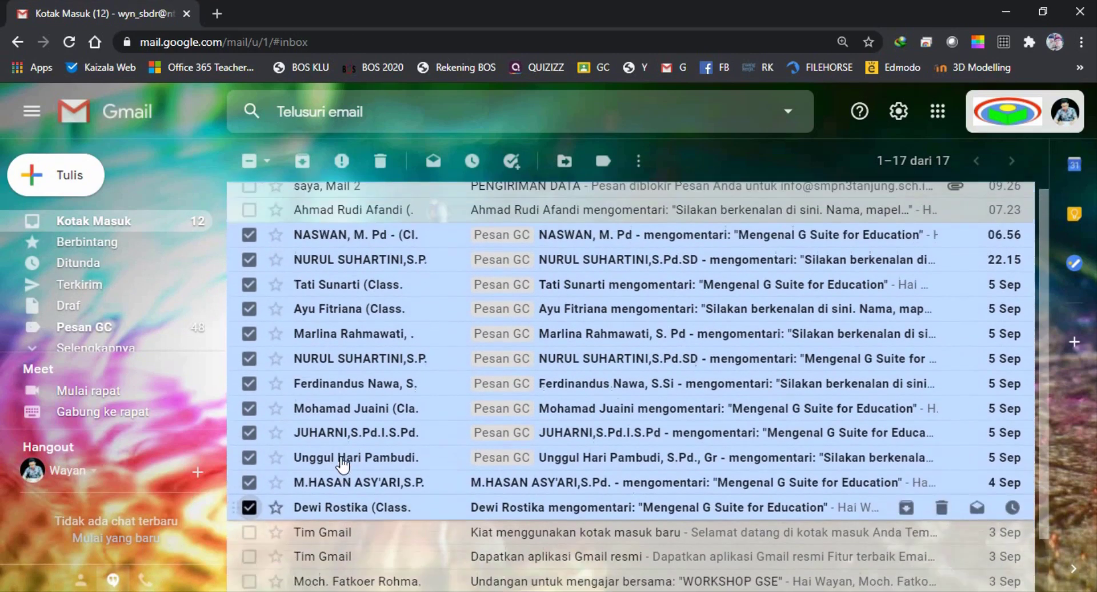
{"action": "left_click", "coordinate": [564, 160]}
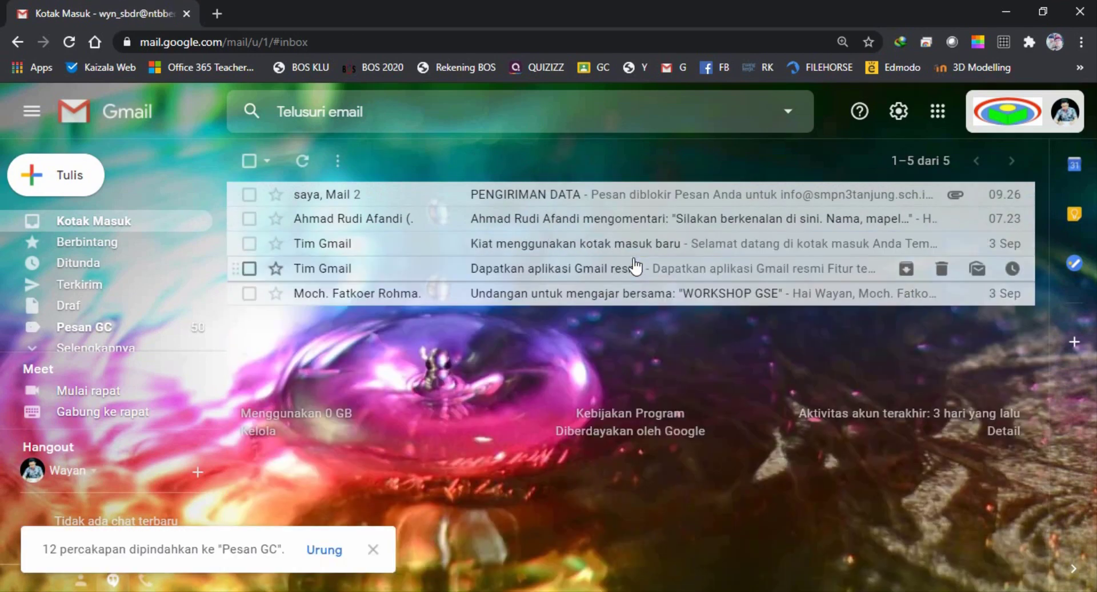
Check the empty Berbintang view, star the WORKSHOP GSE invitation, and confirm it appears there
{"action": "left_click", "coordinate": [90, 243]}
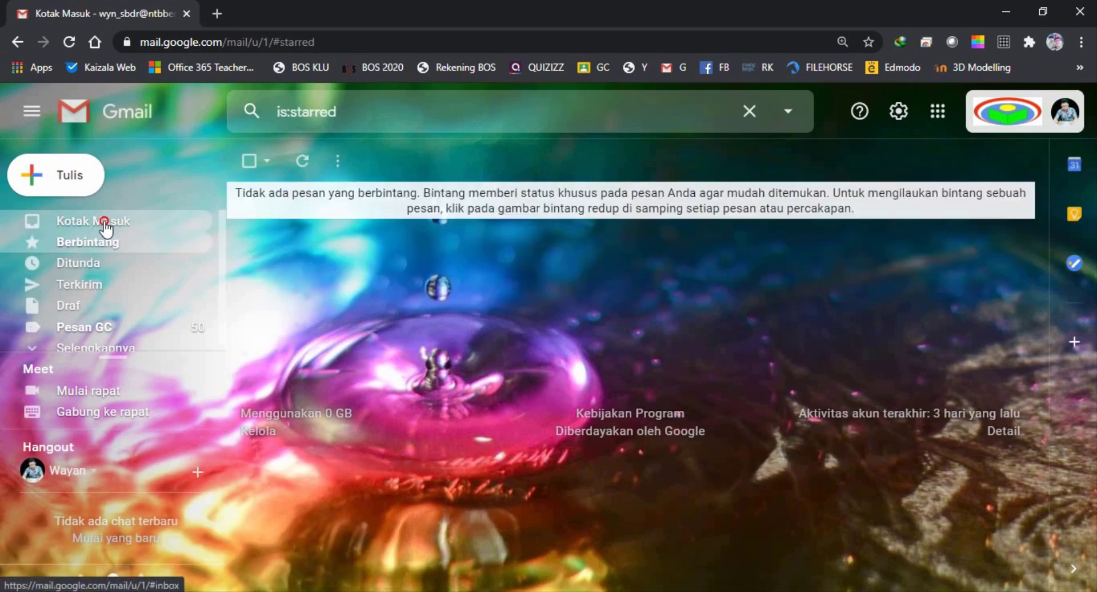
{"action": "left_click", "coordinate": [98, 222]}
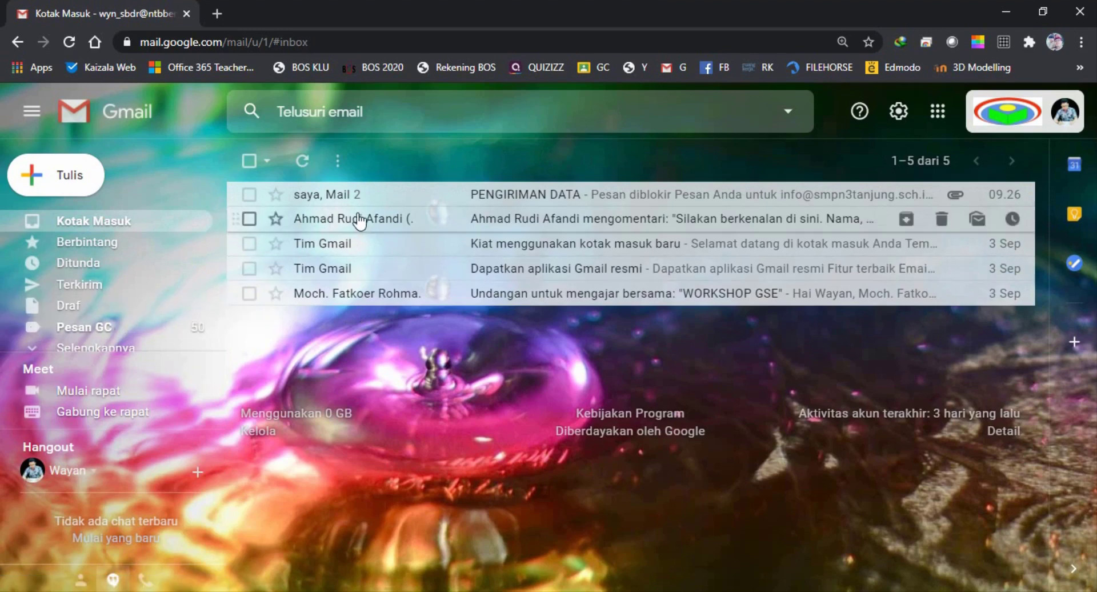
{"action": "mouse_move", "coordinate": [362, 220]}
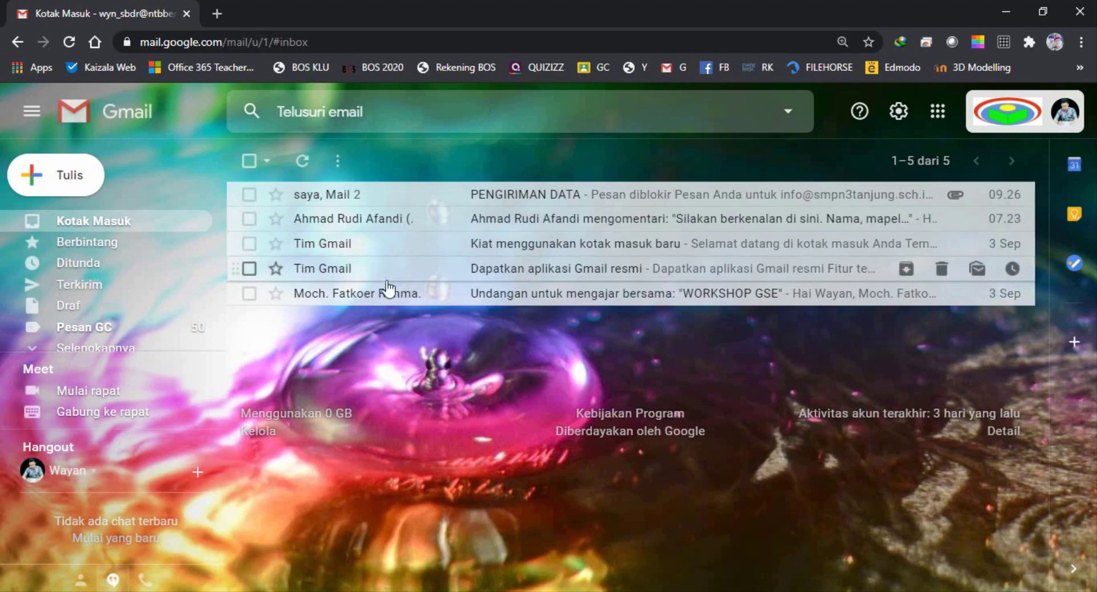
{"action": "left_click", "coordinate": [276, 294]}
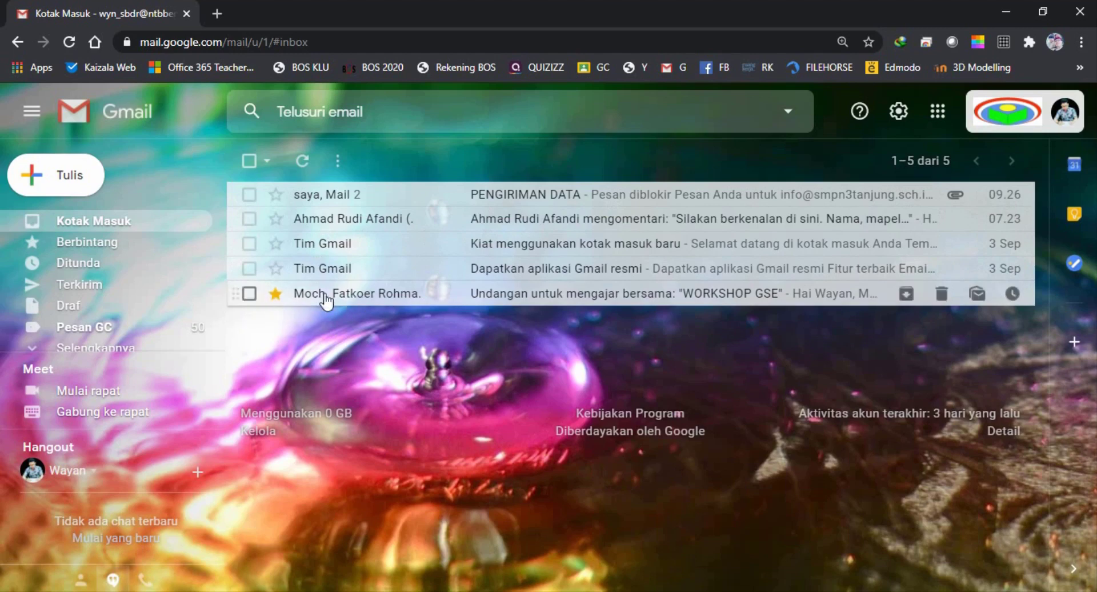
{"action": "left_click", "coordinate": [90, 243]}
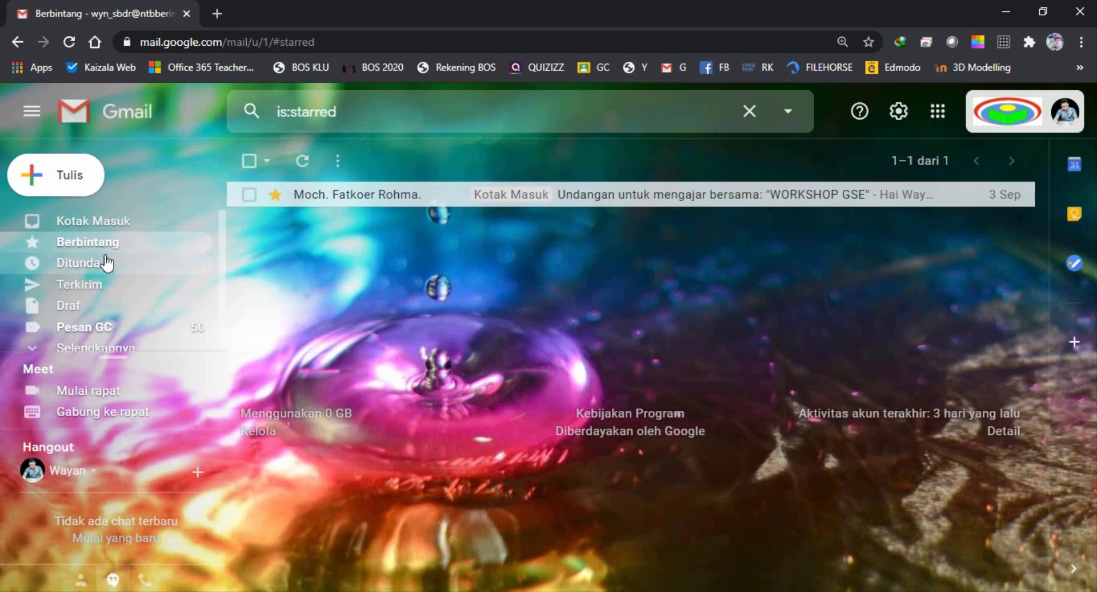
Unstar the WORKSHOP GSE invitation, confirm Berbintang is empty, and go back to Kotak Masuk
{"action": "left_click", "coordinate": [276, 195]}
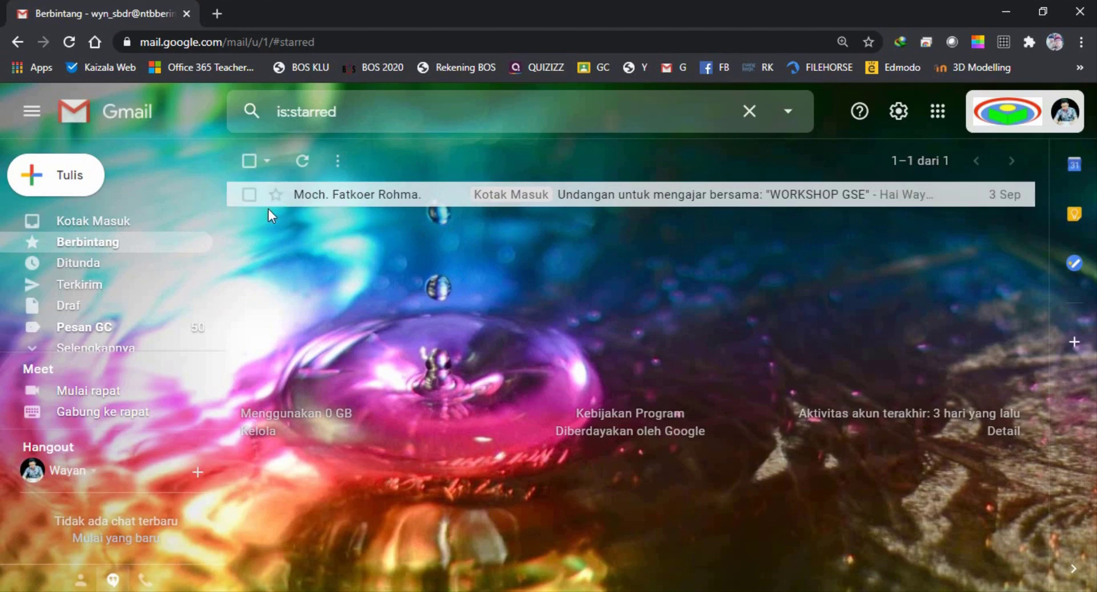
{"action": "left_click", "coordinate": [87, 245]}
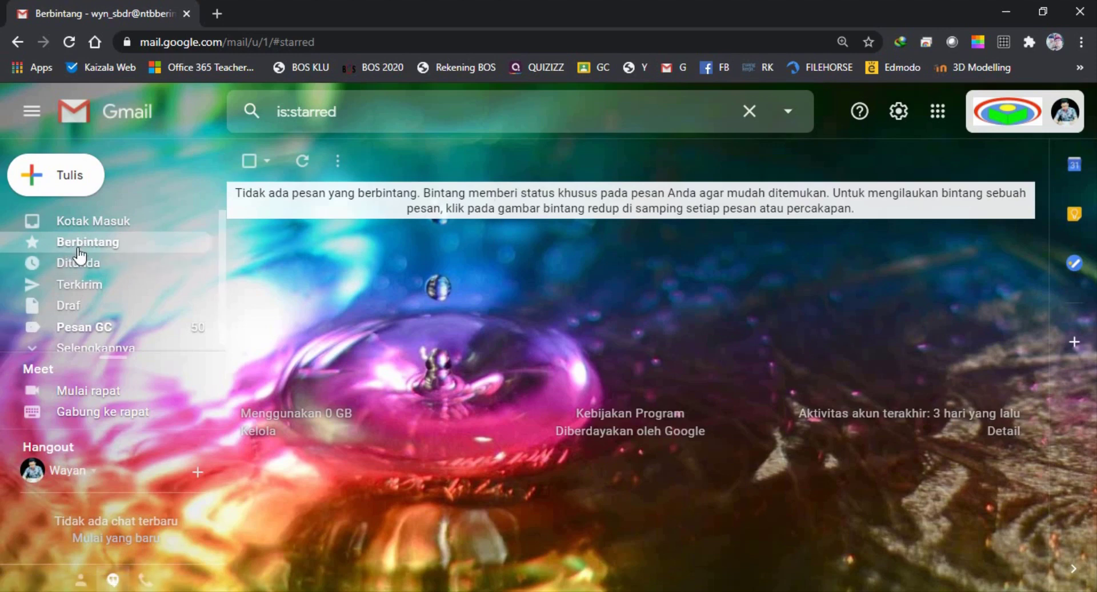
{"action": "left_click", "coordinate": [86, 223]}
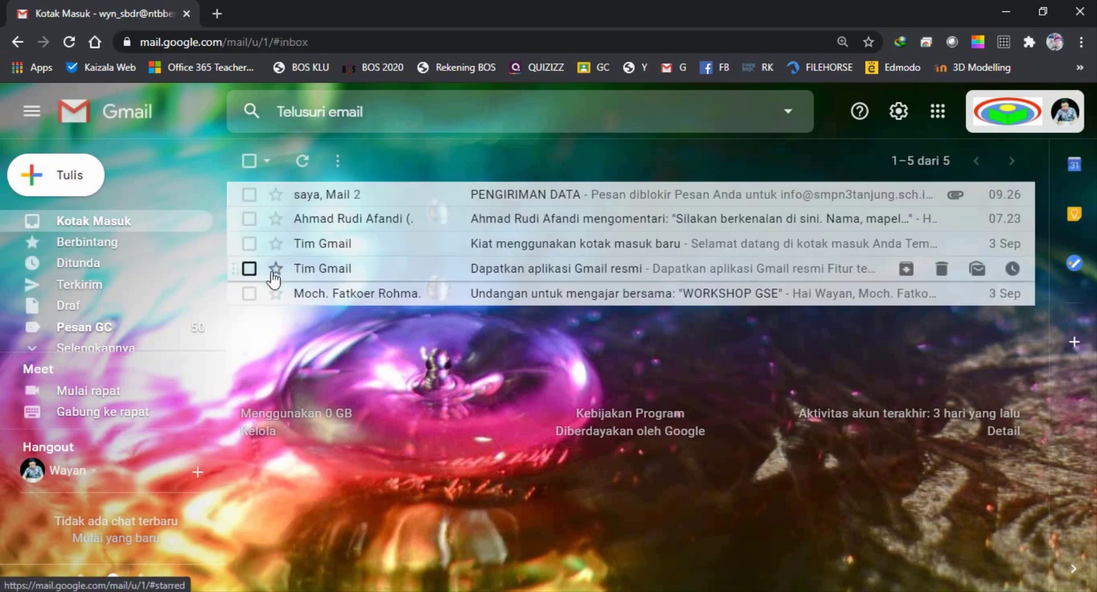
Star the WORKSHOP GSE co-teaching invitation in the inbox once more
{"action": "left_click", "coordinate": [277, 295]}
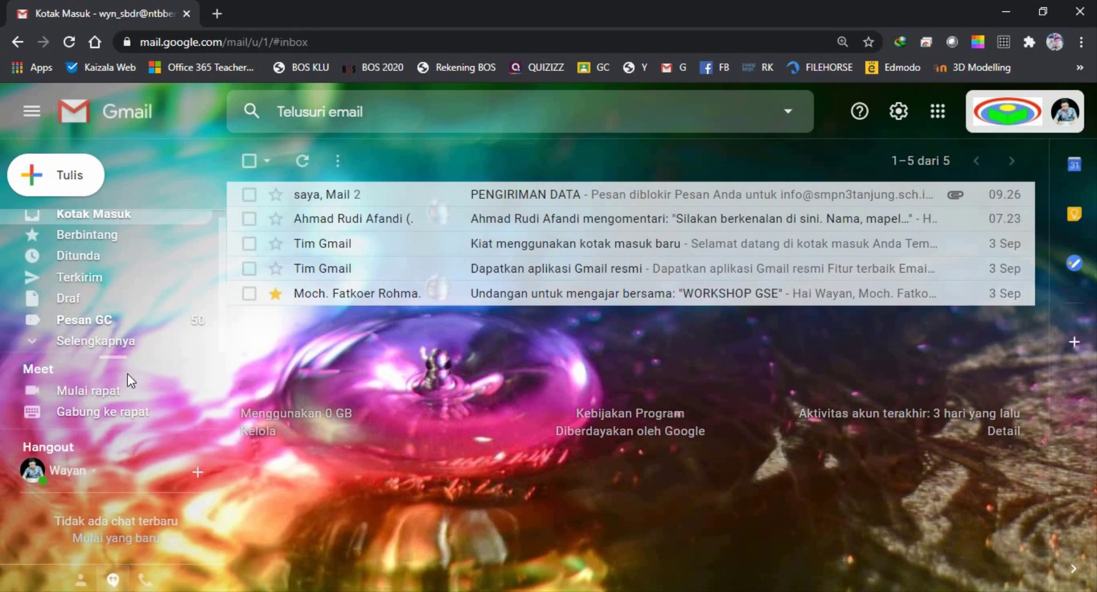
{"action": "left_click", "coordinate": [92, 396]}
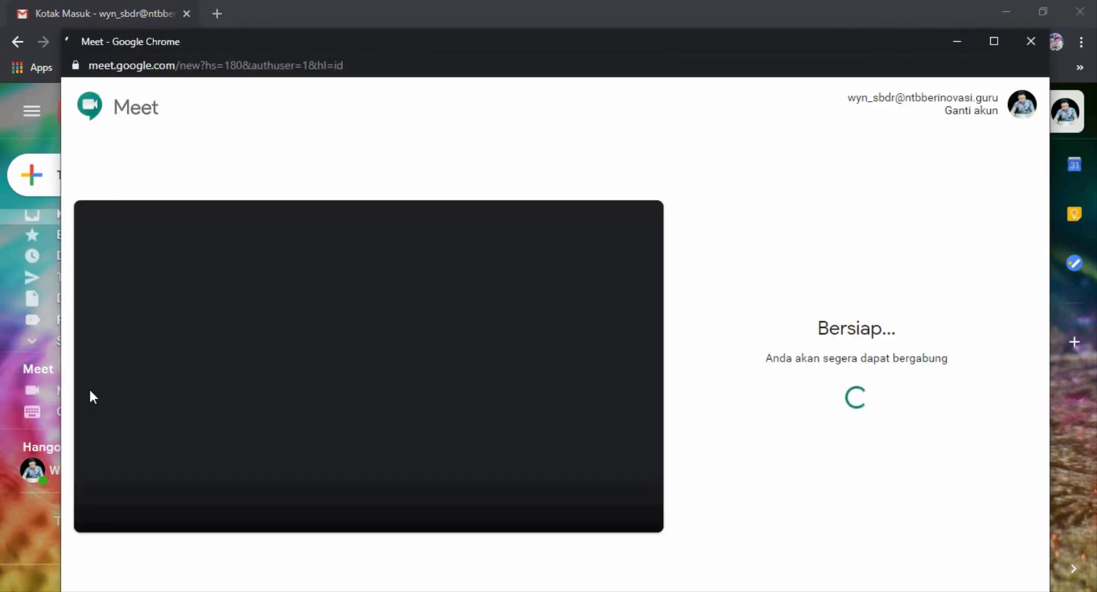
{"action": "left_click", "coordinate": [395, 512]}
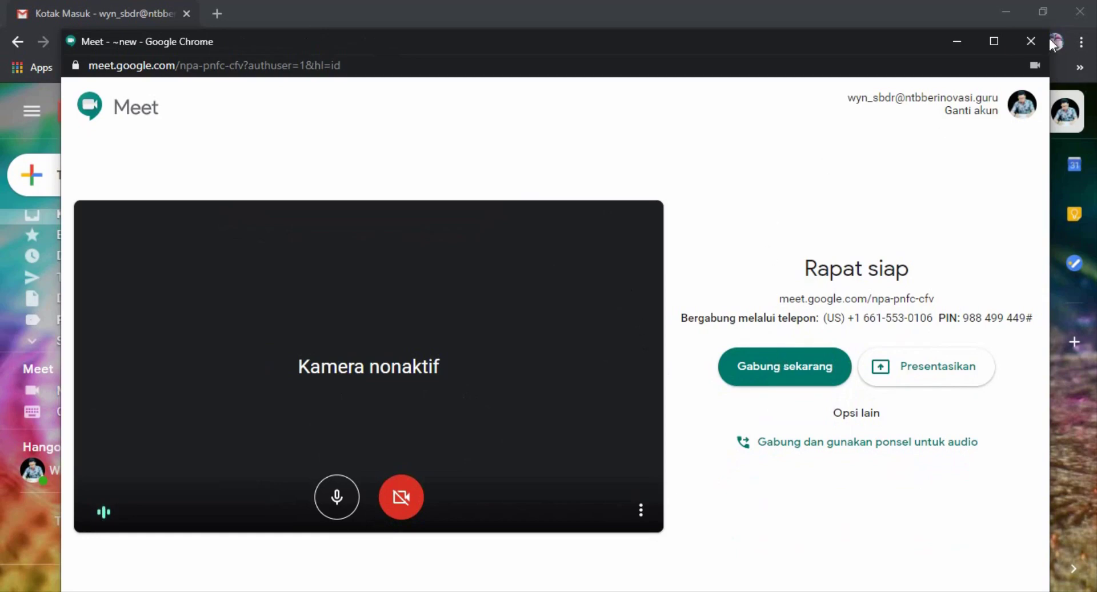
{"action": "left_click", "coordinate": [1030, 40]}
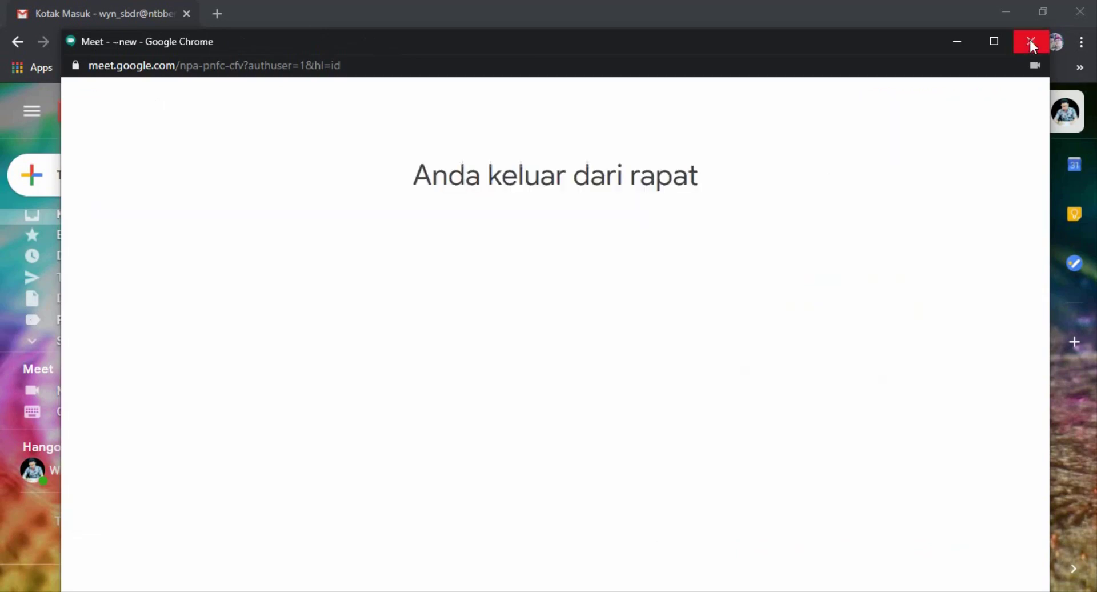